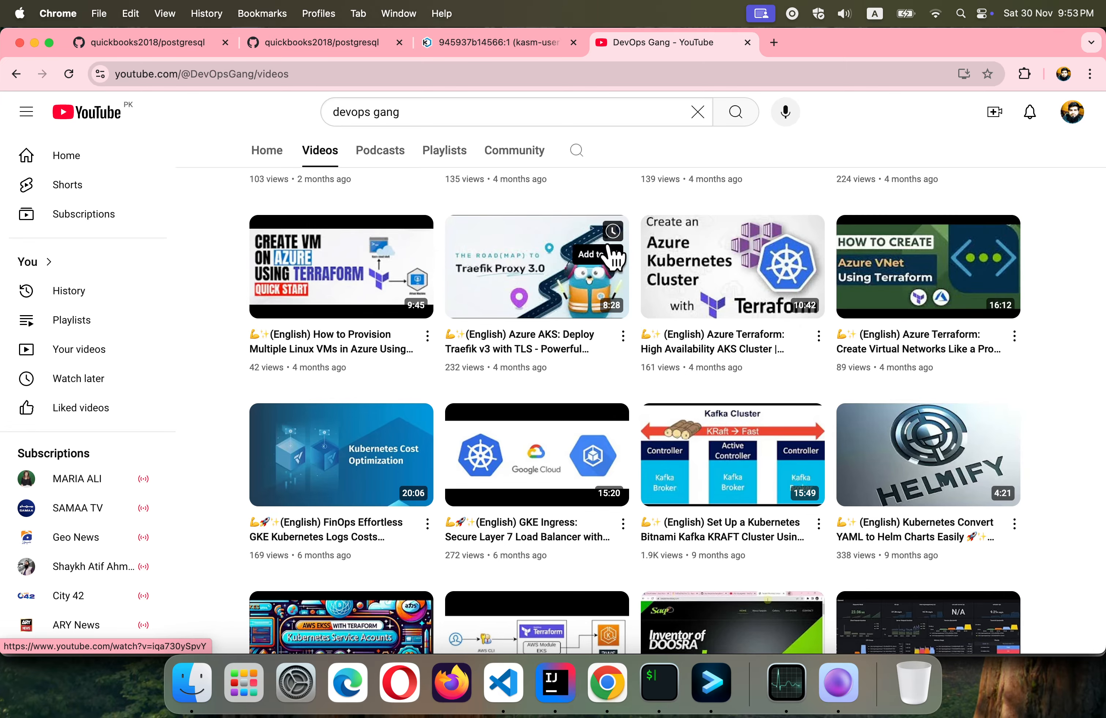
# Switch to the Google Cloud console and search for "sql" to open the Cloud SQL page.
pyautogui.click(515, 45)
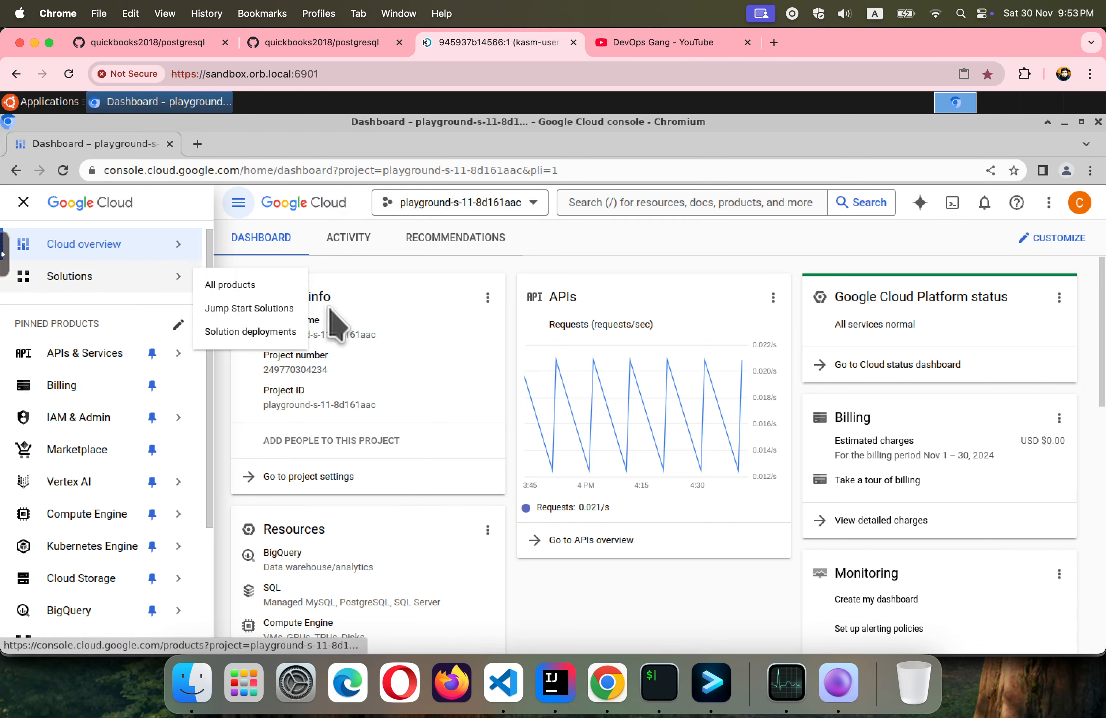
pyautogui.moveTo(176, 512)
pyautogui.scroll(-4, 176, 527)
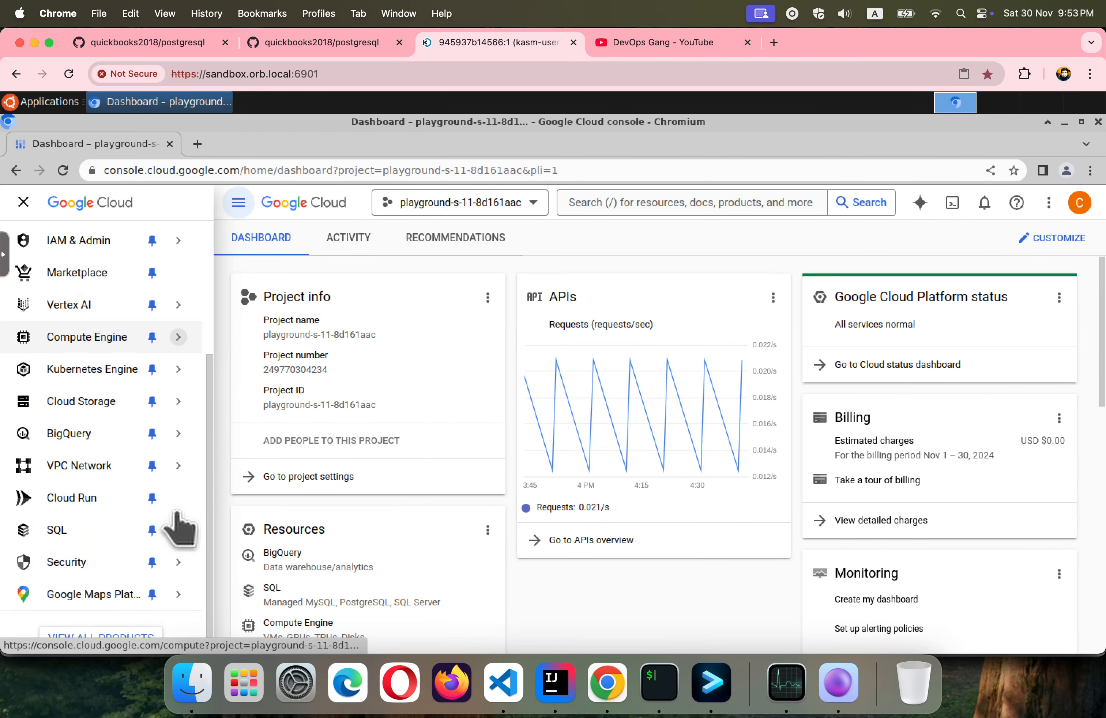
pyautogui.moveTo(177, 466)
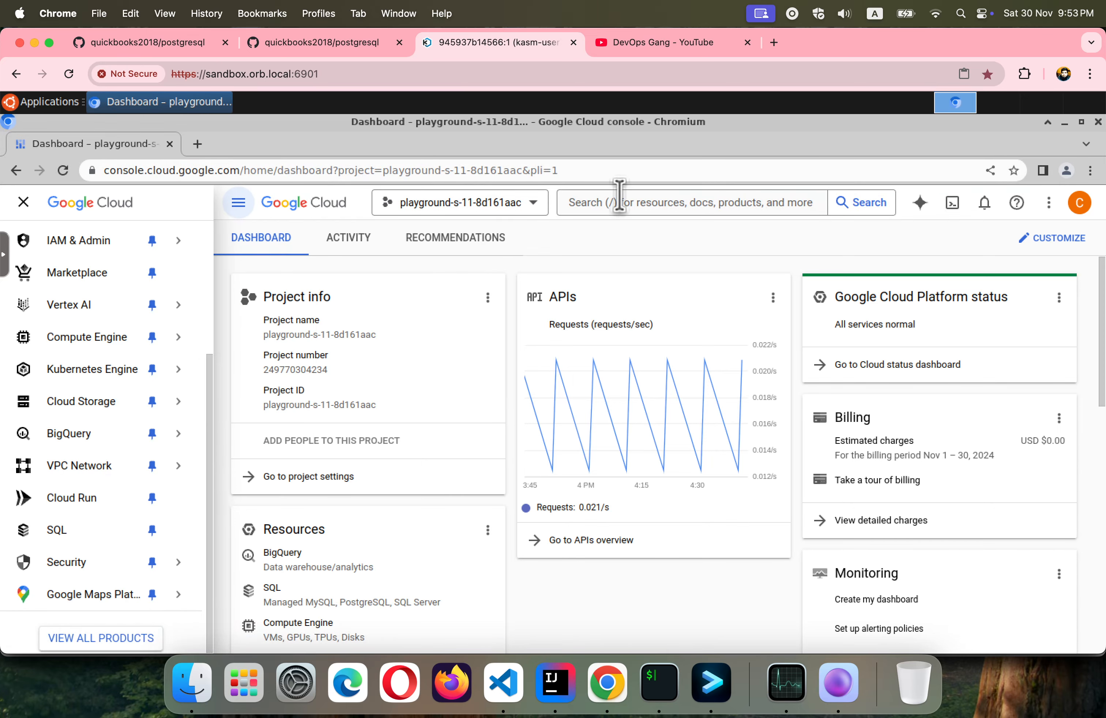
pyautogui.click(635, 196)
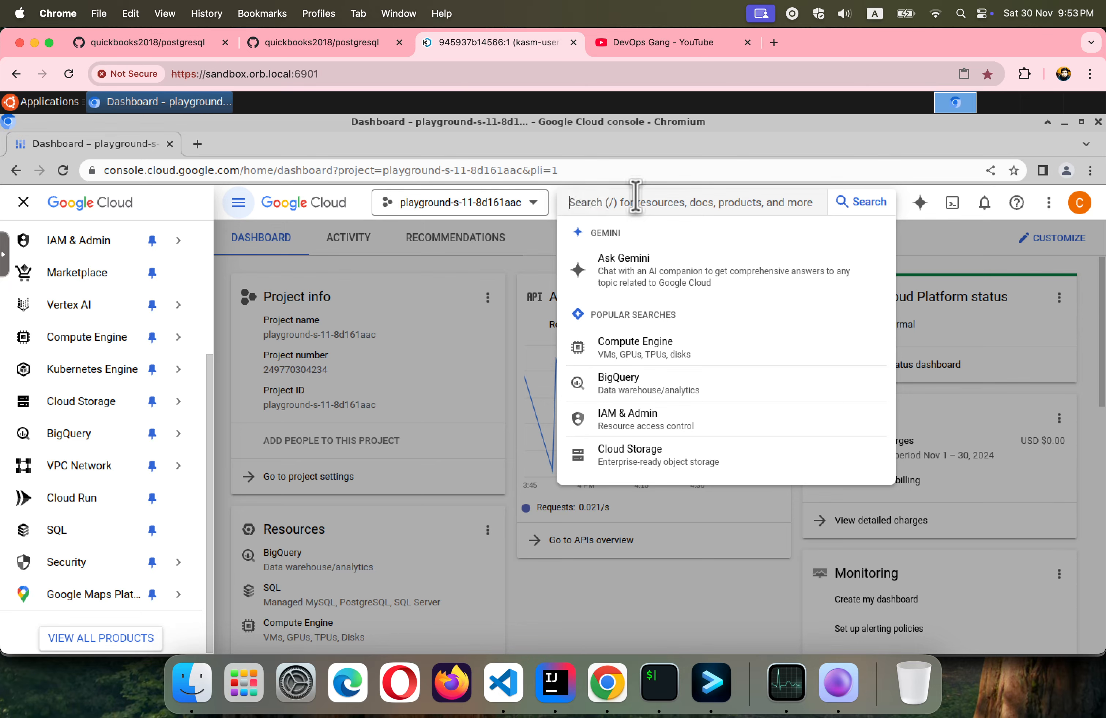
pyautogui.write('sql')
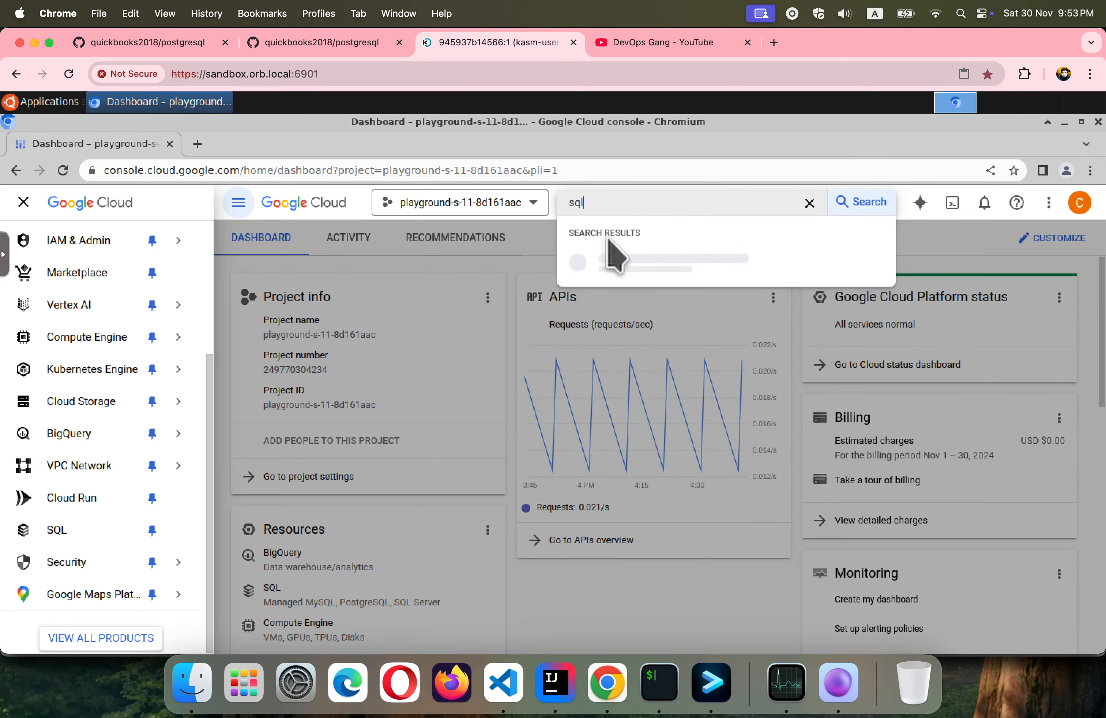
pyautogui.click(598, 323)
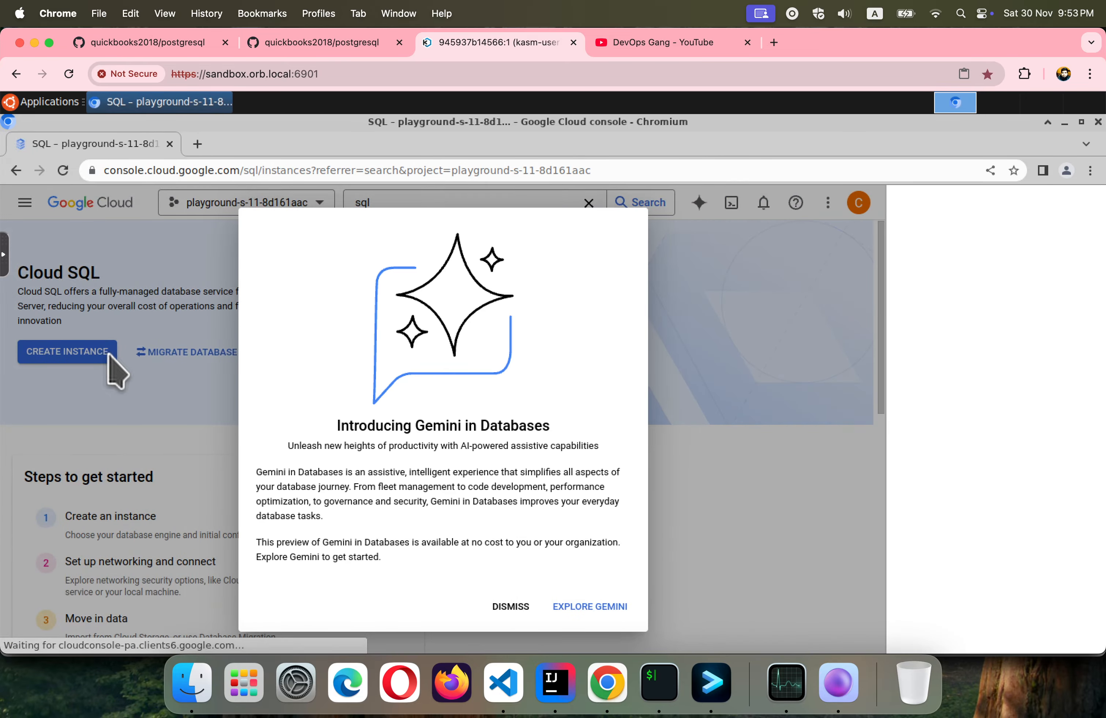
# Dismiss the Gemini in Databases introduction and start creating an instance with the PostgreSQL engine.
pyautogui.click(1084, 203)
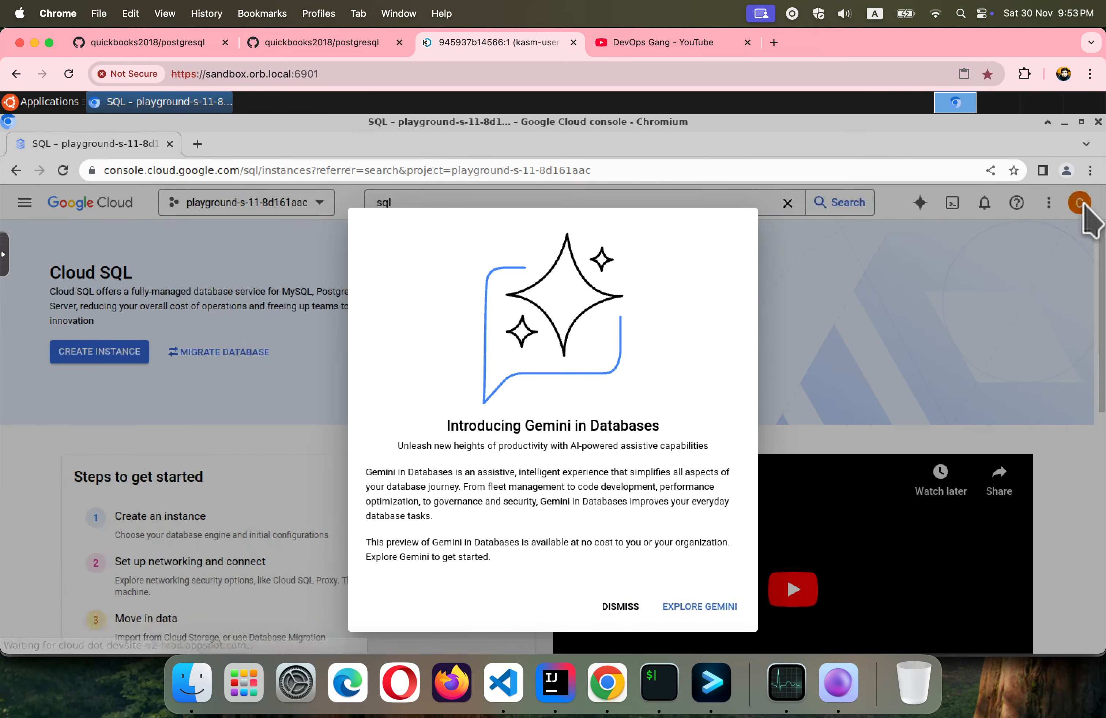
pyautogui.click(621, 609)
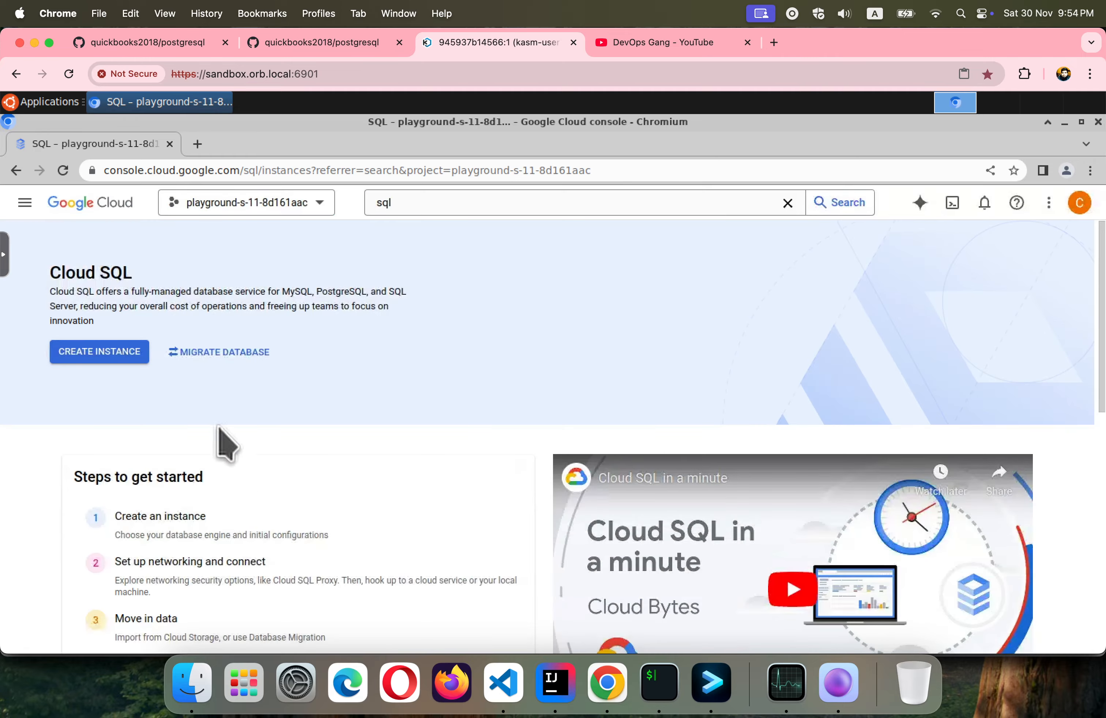
pyautogui.click(98, 351)
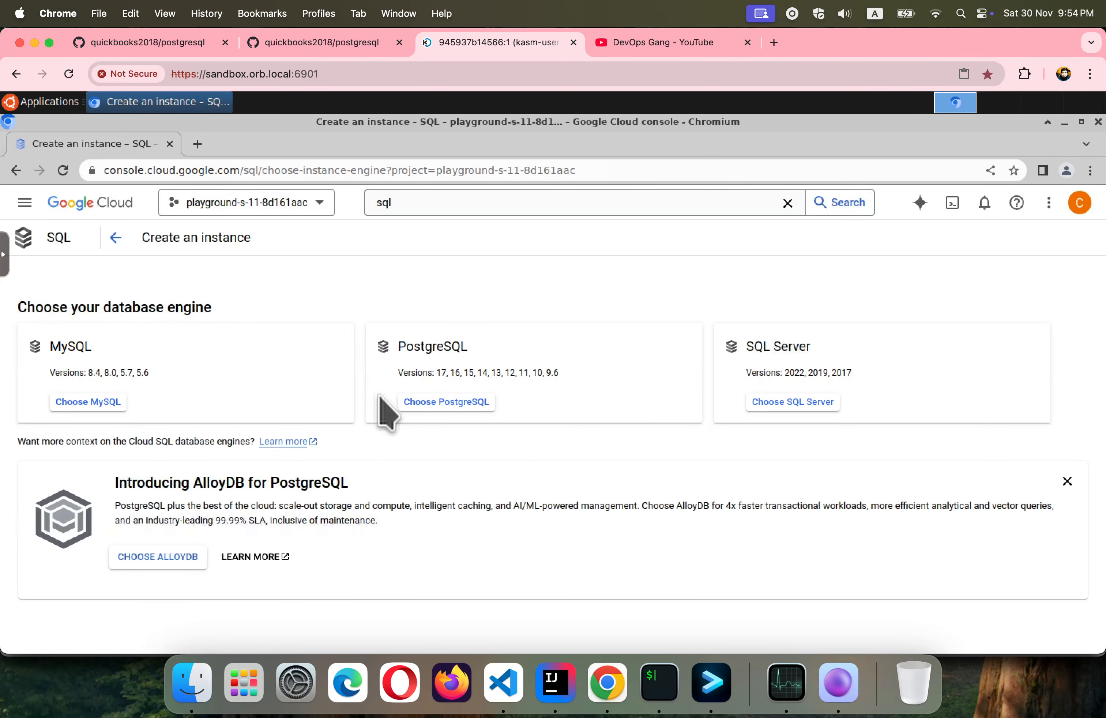
pyautogui.click(448, 401)
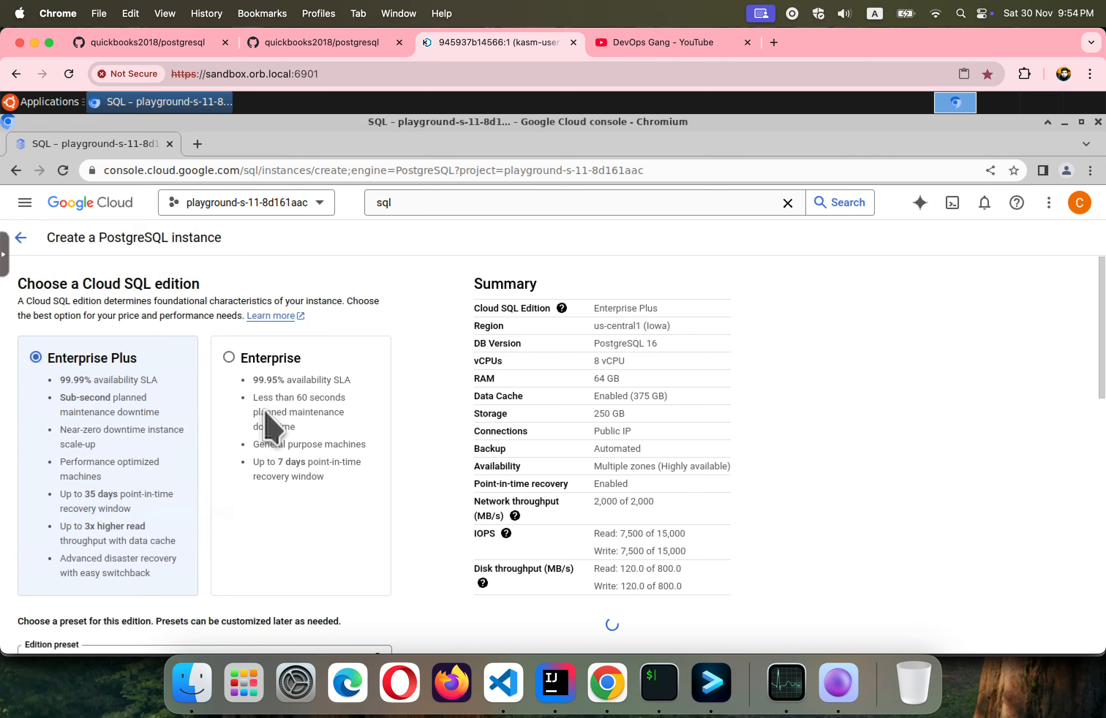
# Choose the Enterprise edition for the new Cloud SQL instance.
pyautogui.click(255, 358)
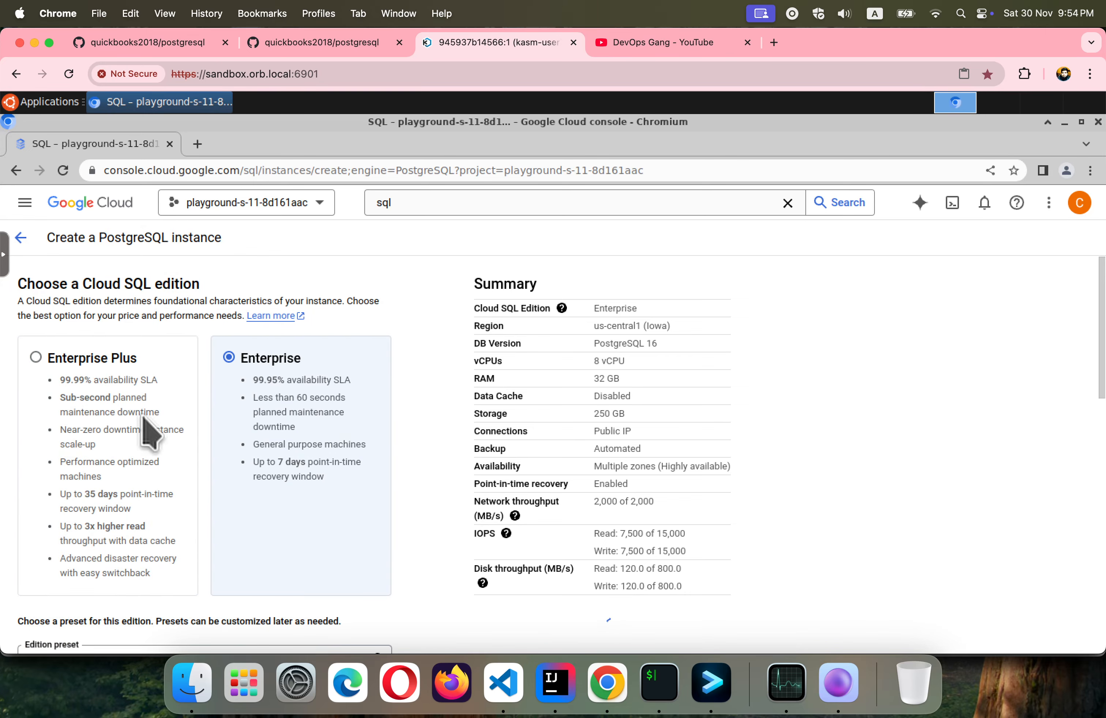
pyautogui.scroll(-5, 142, 417)
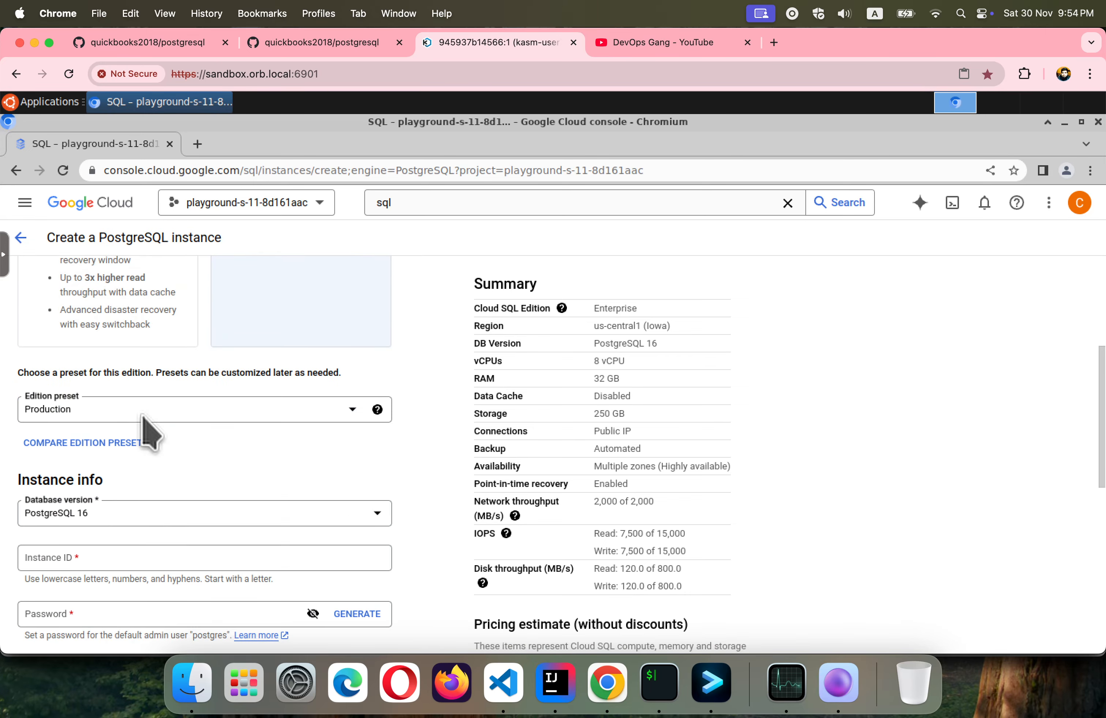
pyautogui.scroll(5, 141, 415)
pyautogui.scroll(-5, 144, 422)
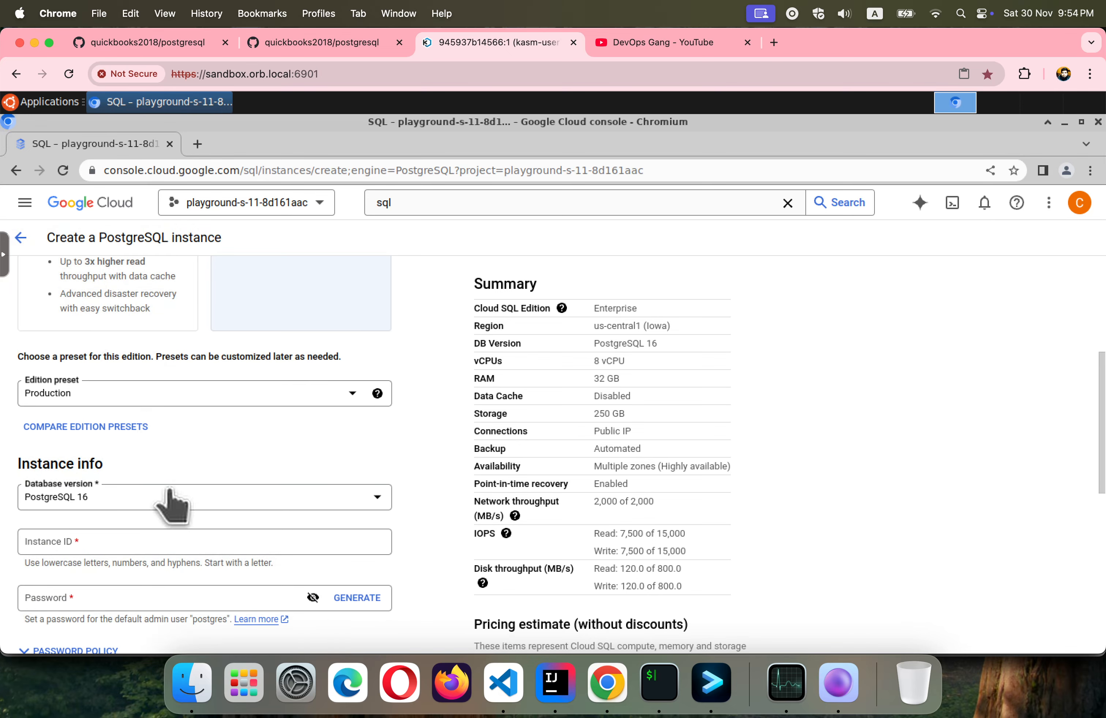
# Select PostgreSQL 15 as the database version and apply the Sandbox edition preset.
pyautogui.click(164, 501)
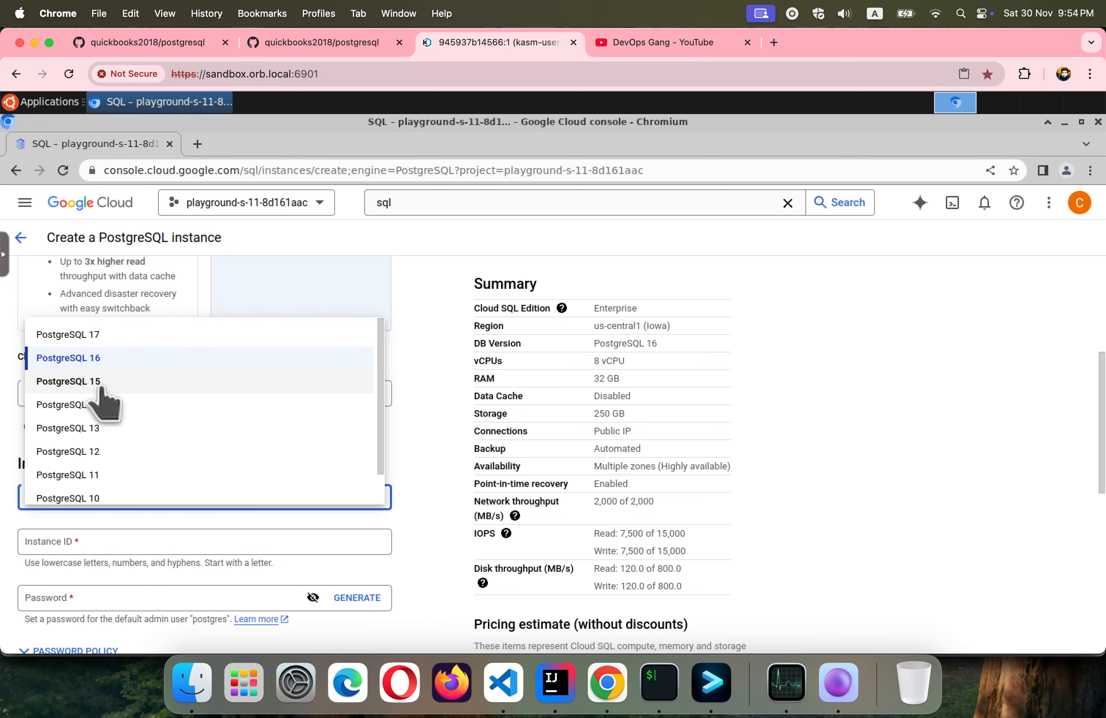
pyautogui.click(86, 385)
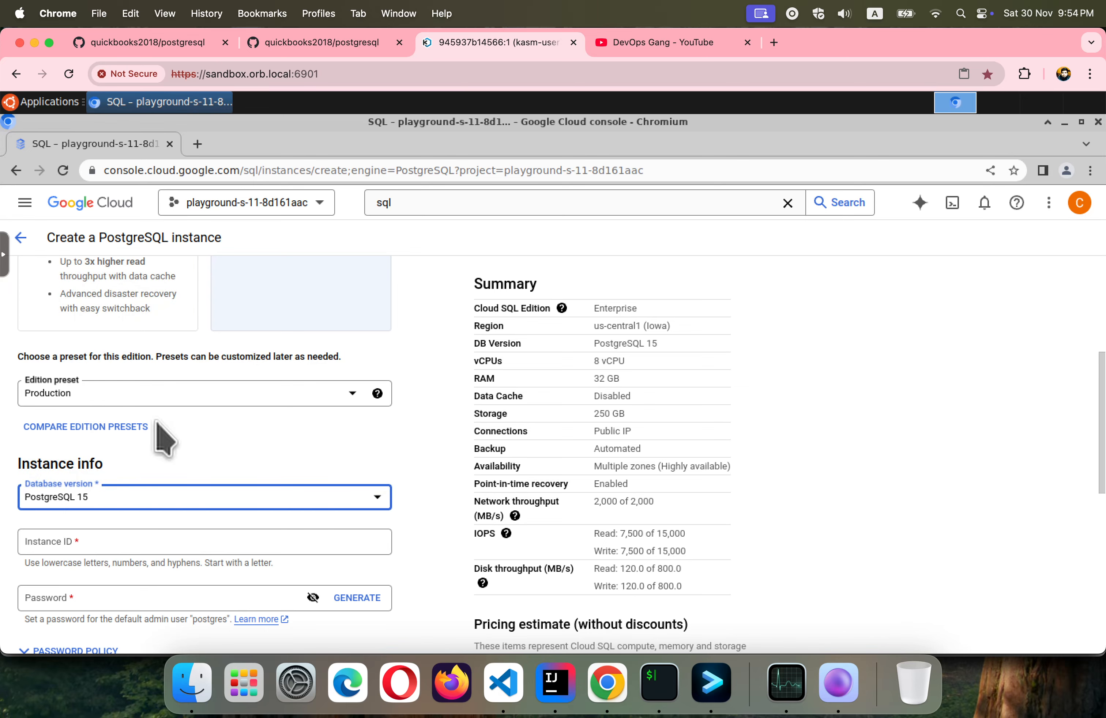
pyautogui.click(213, 396)
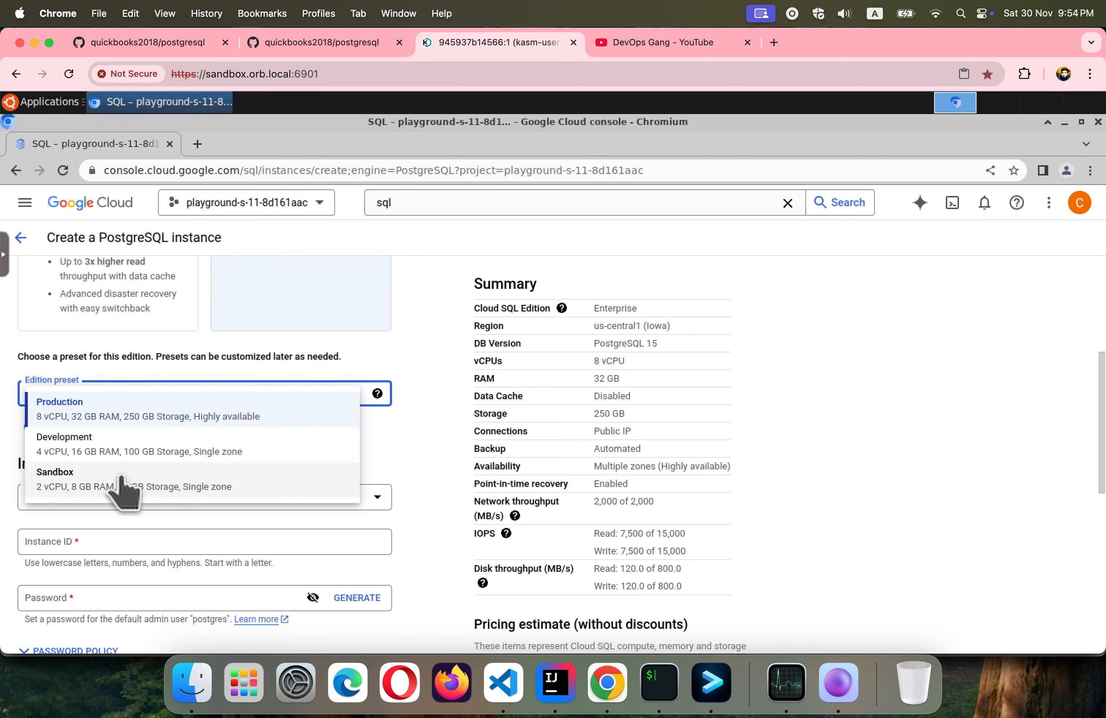
pyautogui.click(123, 485)
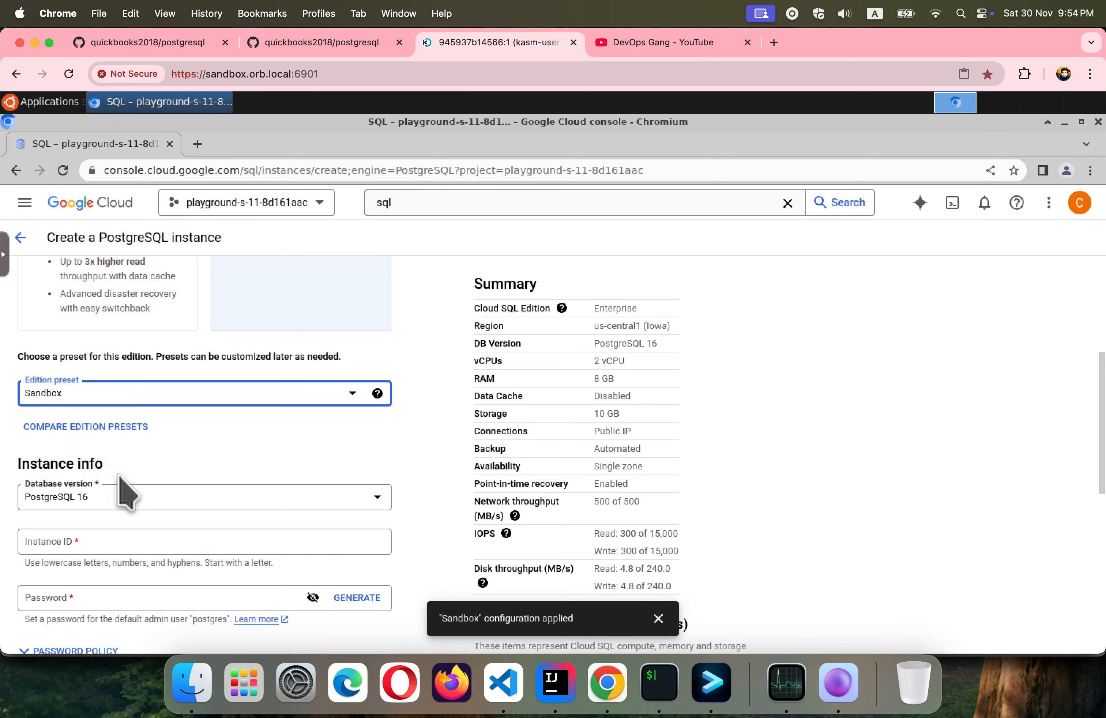
# Set the instance ID to "test" and enter a password for the default admin user.
pyautogui.scroll(-5, 210, 469)
pyautogui.scroll(-2, 210, 469)
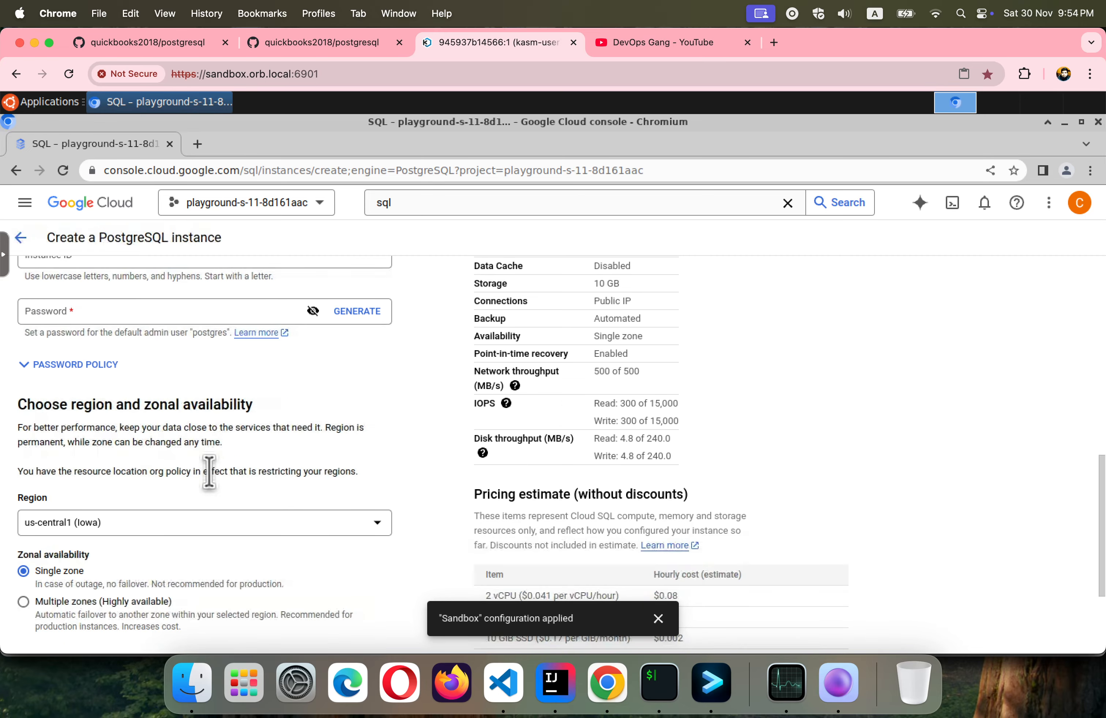
pyautogui.scroll(3, 210, 469)
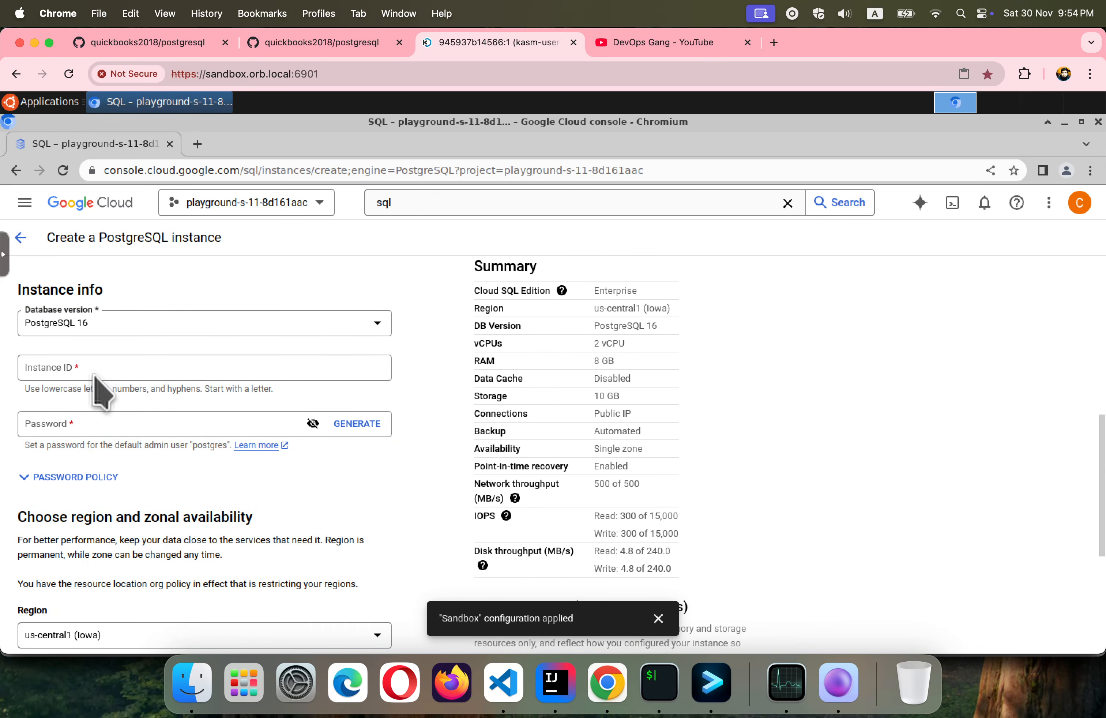
pyautogui.click(118, 367)
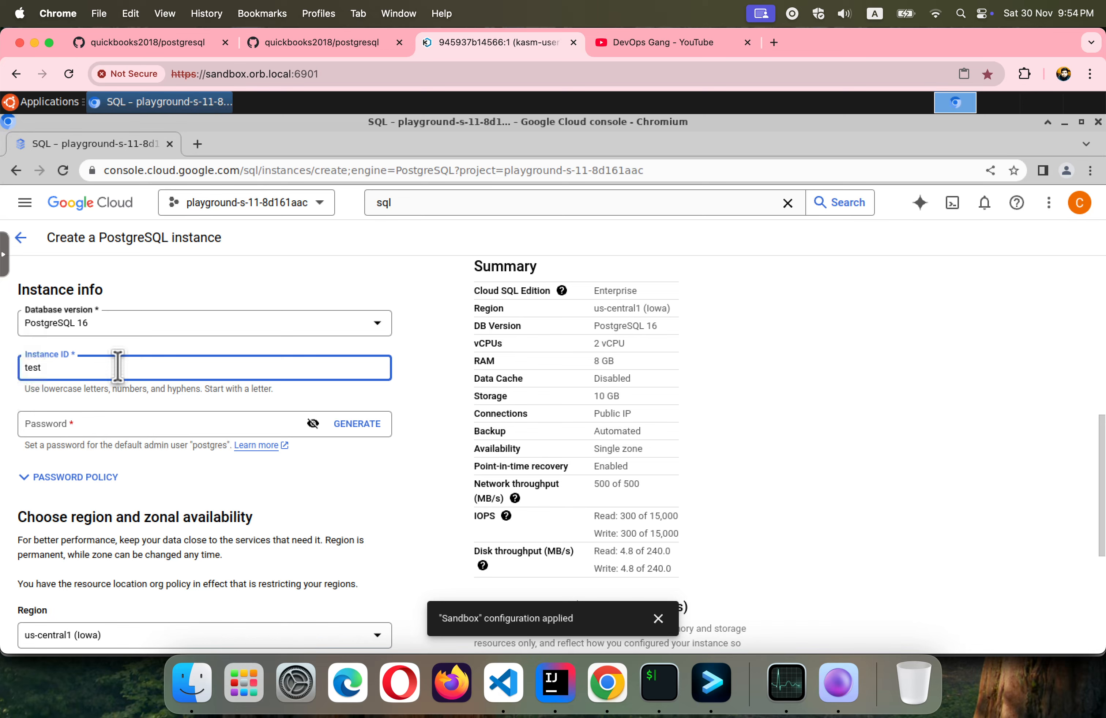
pyautogui.click(147, 425)
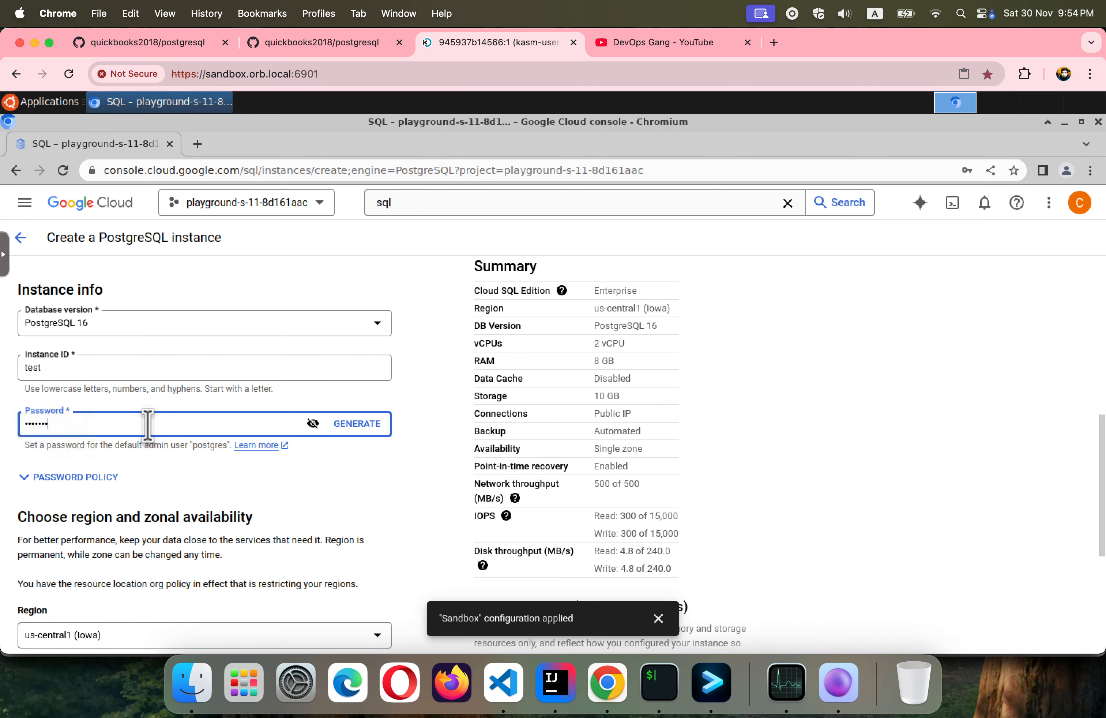
# Show the instance's configuration options and set its machine shape to 1 vCPU, 3.75 GB.
pyautogui.scroll(-5, 148, 425)
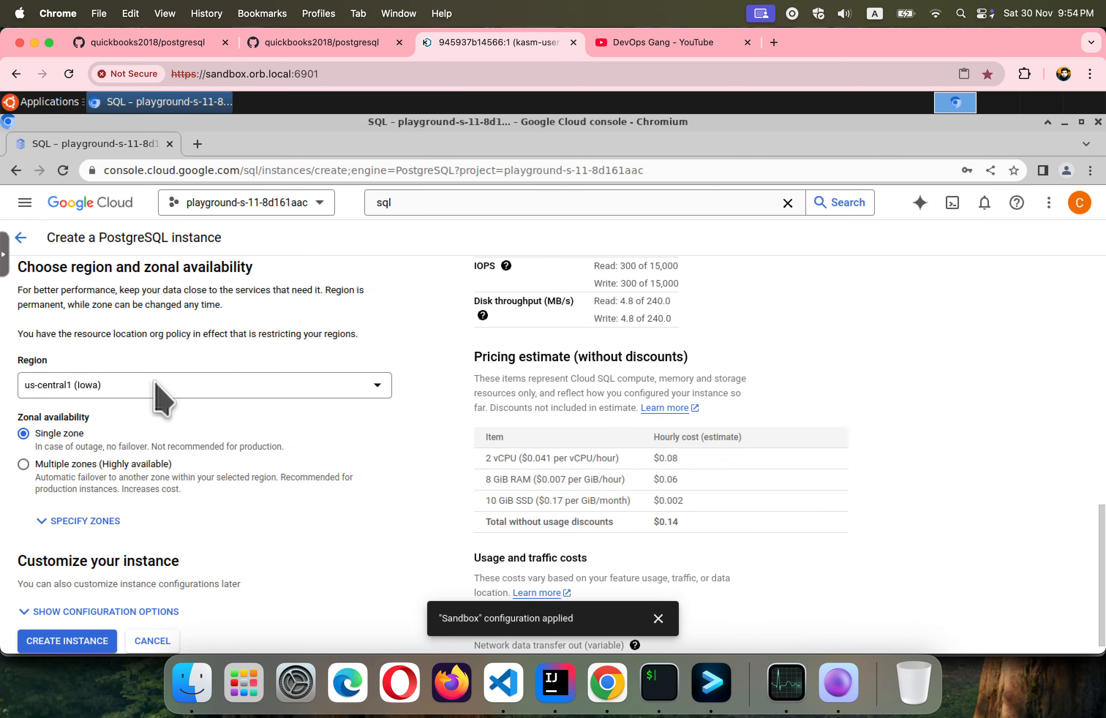
pyautogui.scroll(-1, 178, 438)
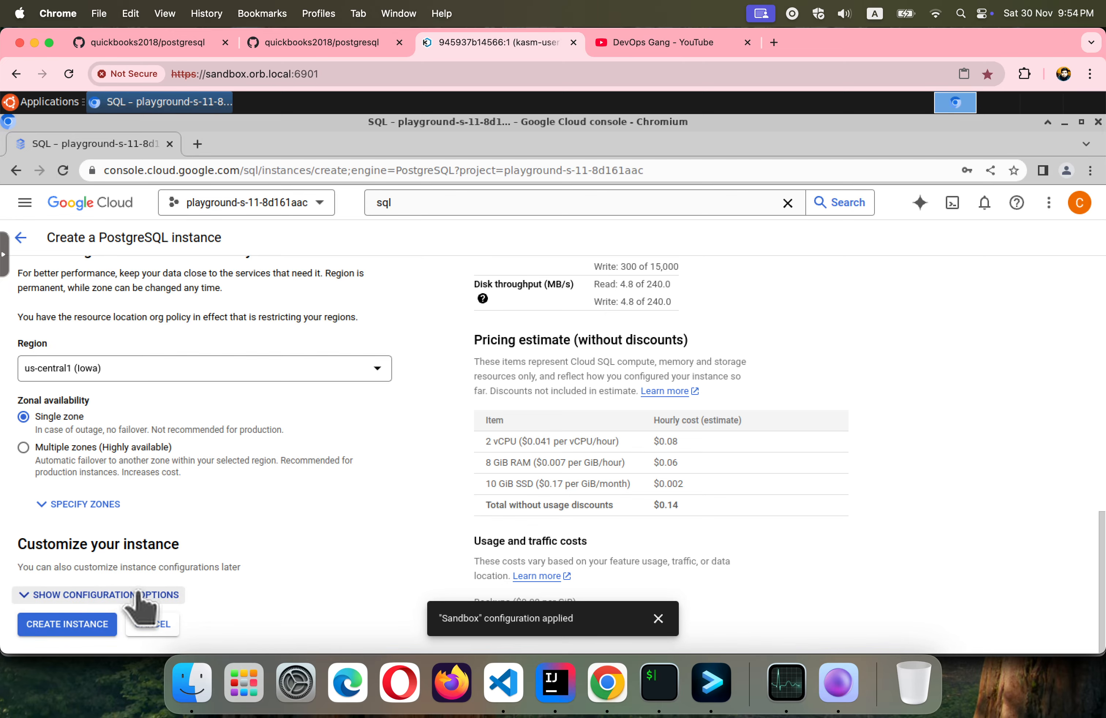
pyautogui.click(105, 595)
pyautogui.scroll(-5, 247, 513)
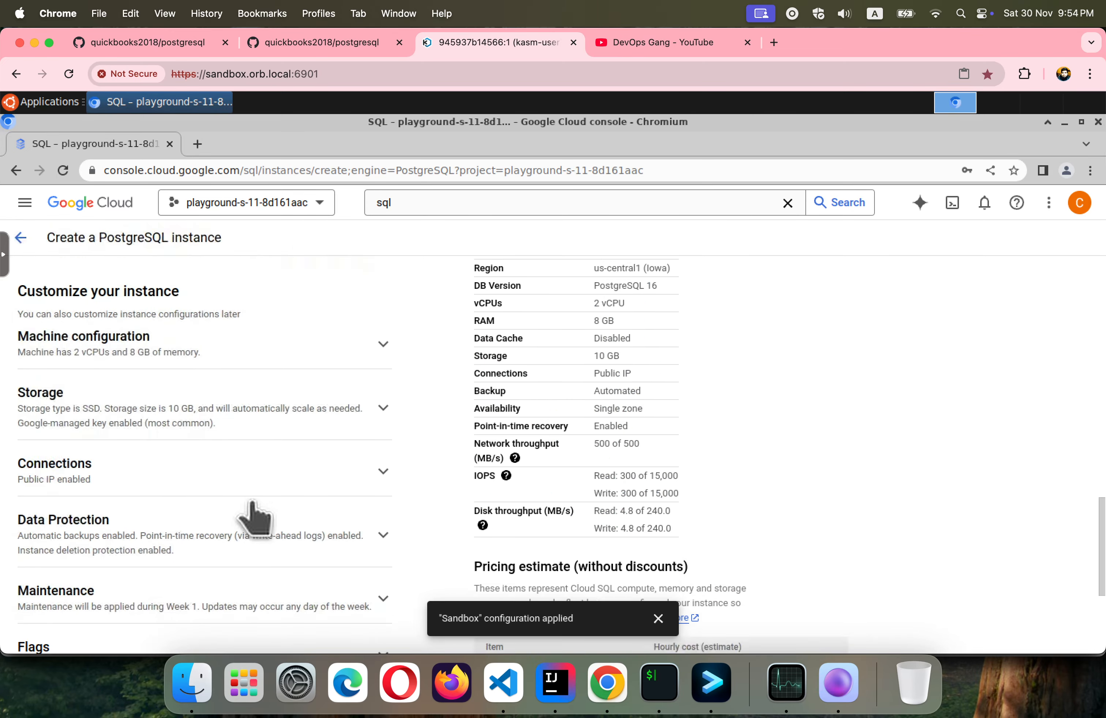
pyautogui.click(382, 339)
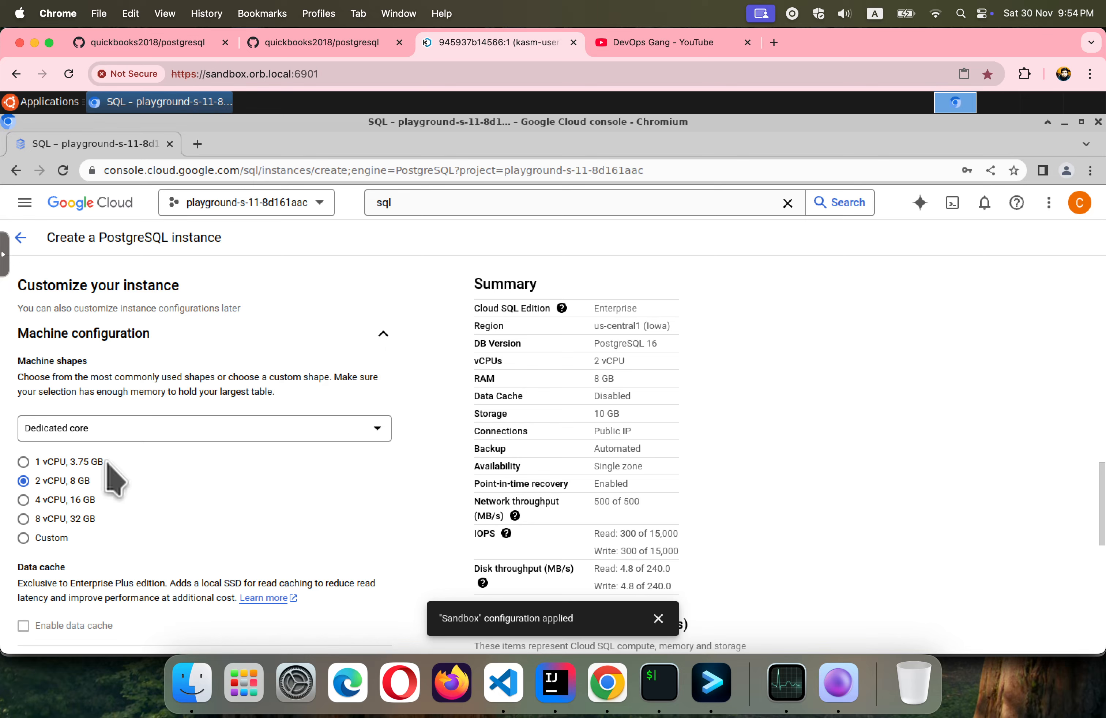
pyautogui.click(80, 462)
# Examine the instance's storage settings, including type, capacity, automatic increases and advanced encryption options.
pyautogui.scroll(-5, 176, 519)
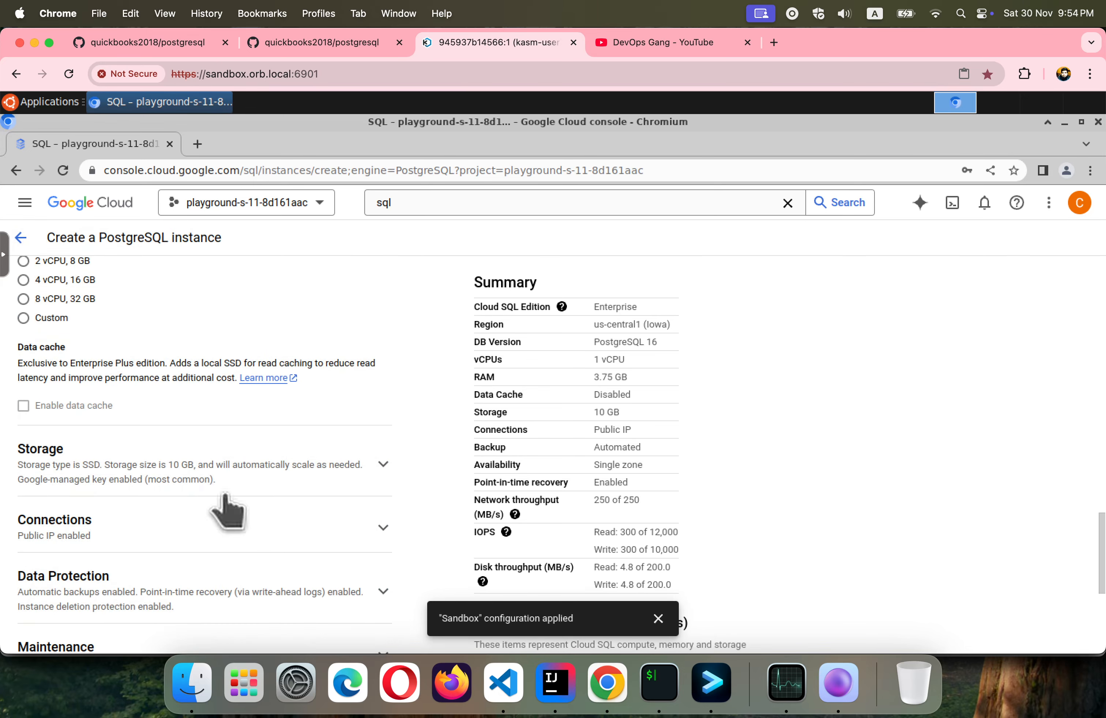
pyautogui.click(370, 462)
pyautogui.scroll(-5, 138, 531)
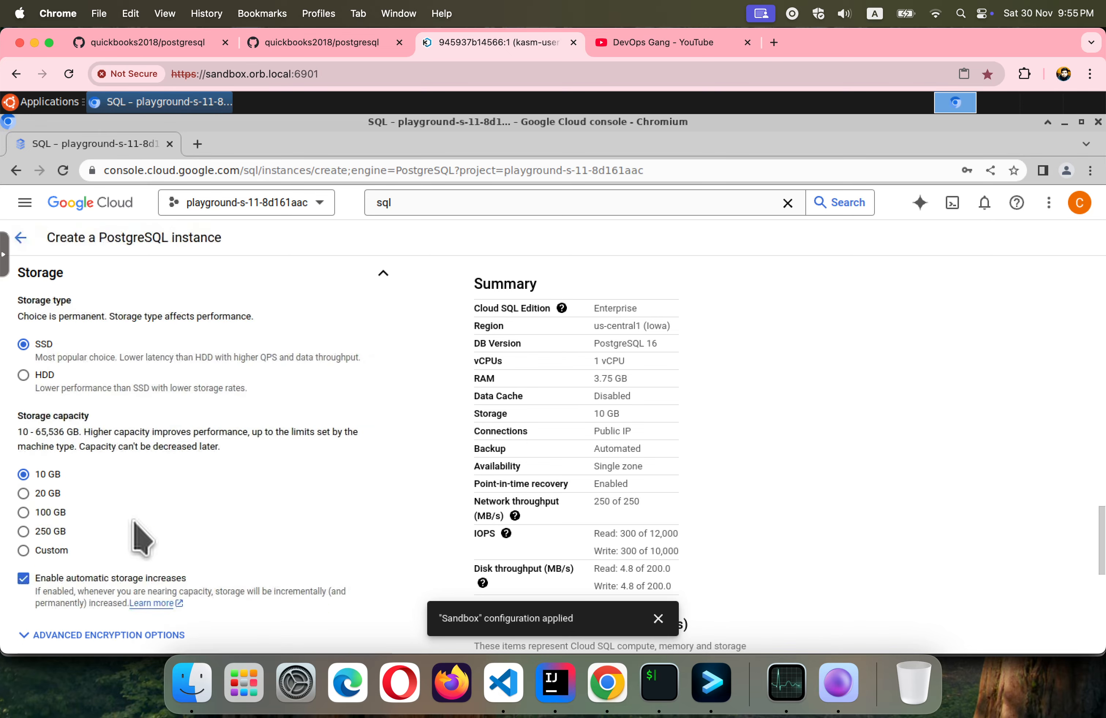
pyautogui.scroll(-4, 172, 518)
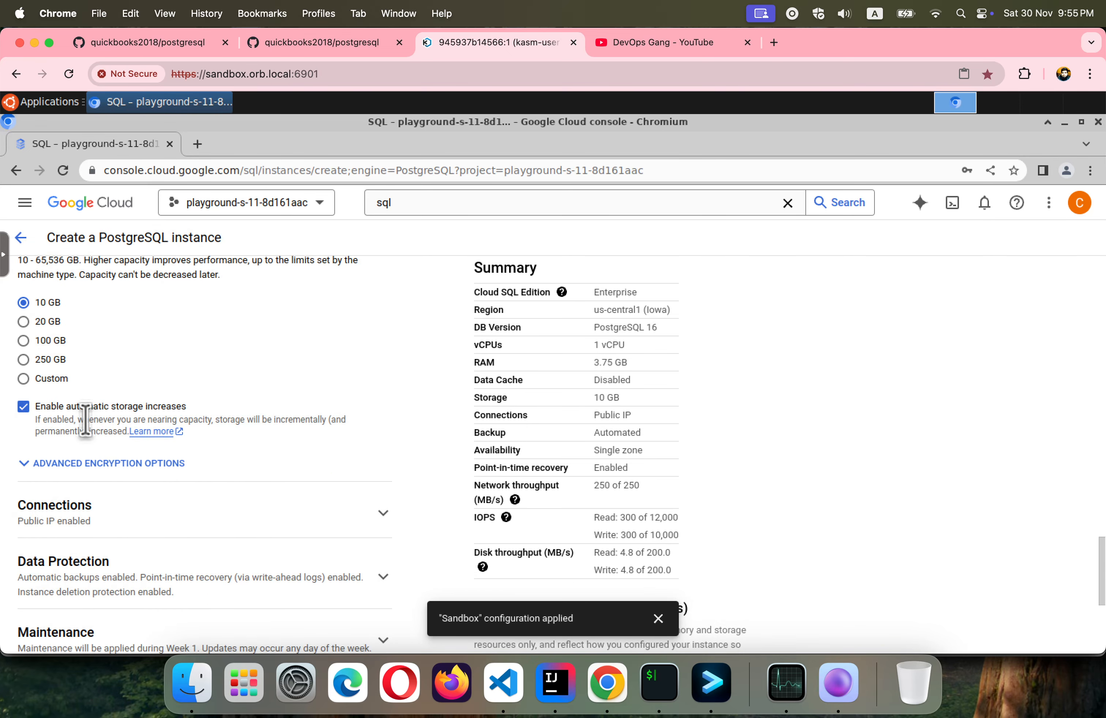
pyautogui.click(106, 464)
pyautogui.click(107, 483)
pyautogui.scroll(-2, 242, 462)
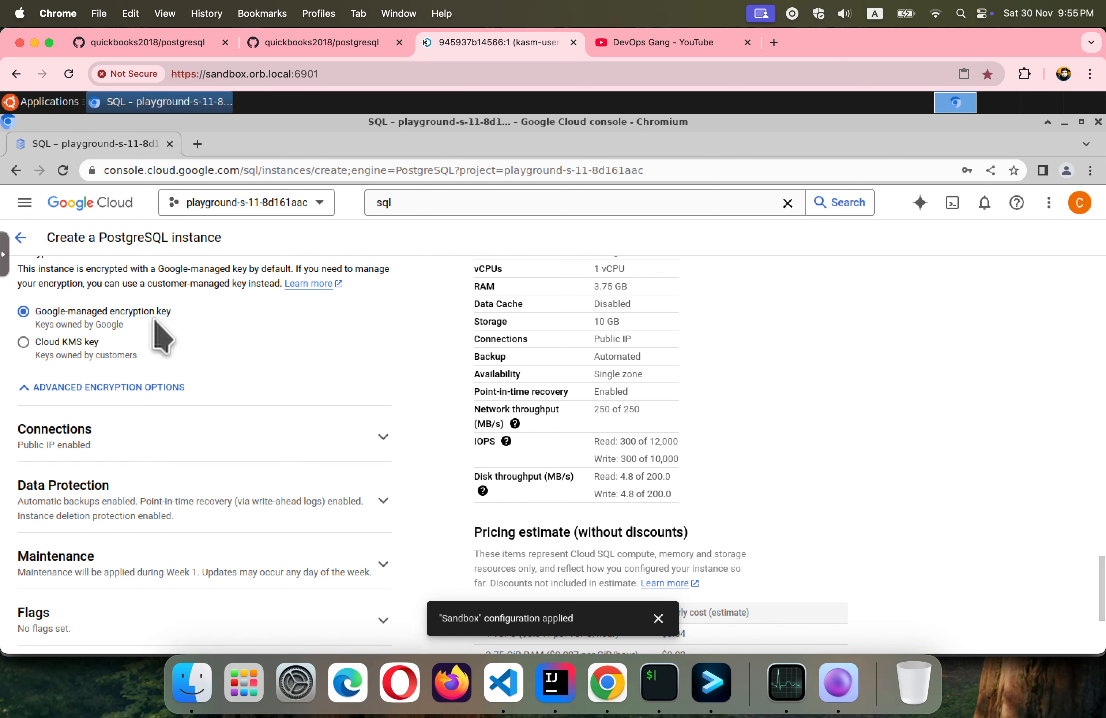
# Enable private IP in the instance's connection settings and dismiss the configuration notification.
pyautogui.scroll(-3, 259, 346)
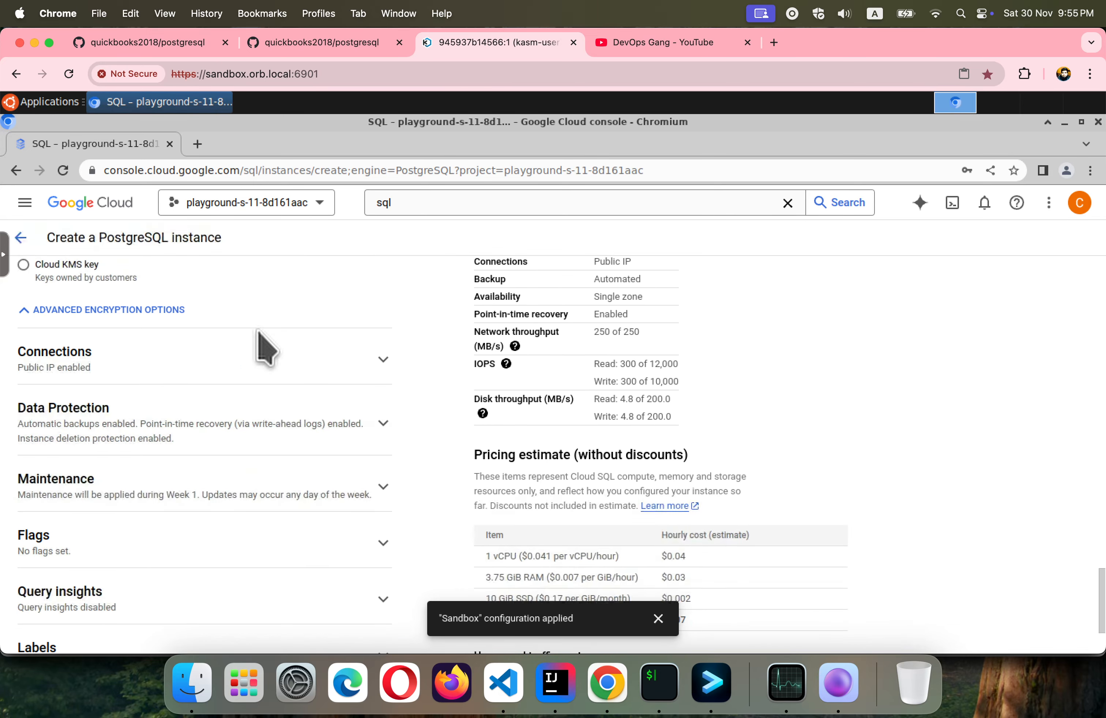
pyautogui.click(356, 327)
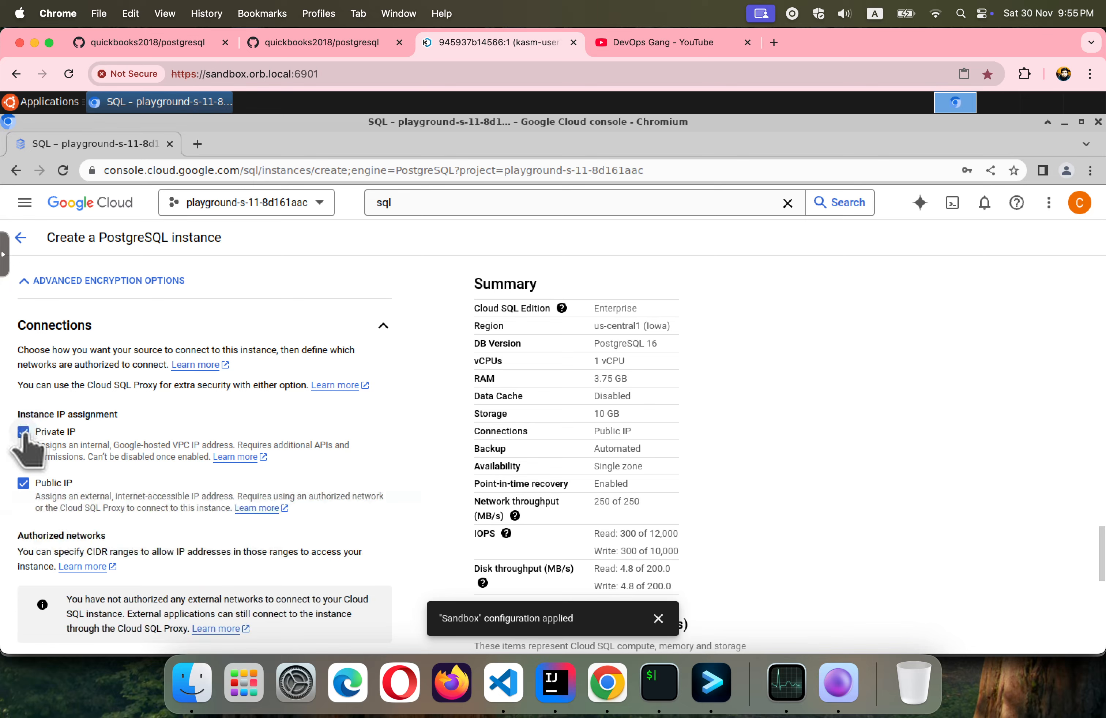
pyautogui.click(658, 619)
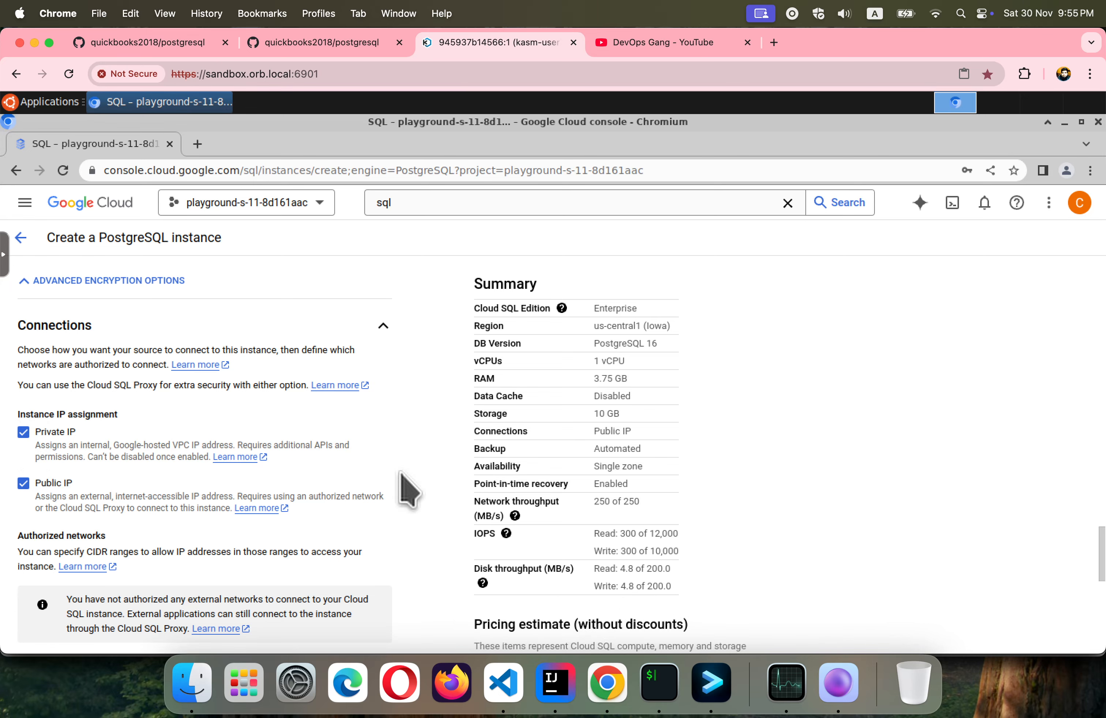
# Start setting up the private services access connection for the default network and enable the Service Networking API.
pyautogui.scroll(-3, 382, 487)
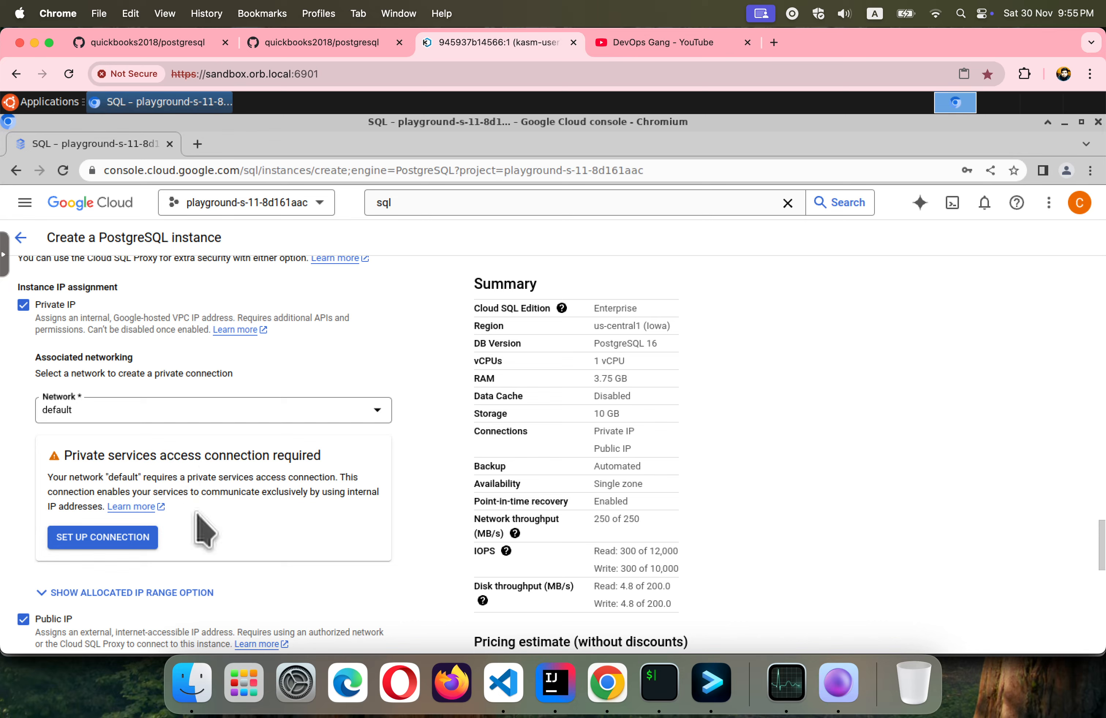
pyautogui.scroll(-2, 195, 517)
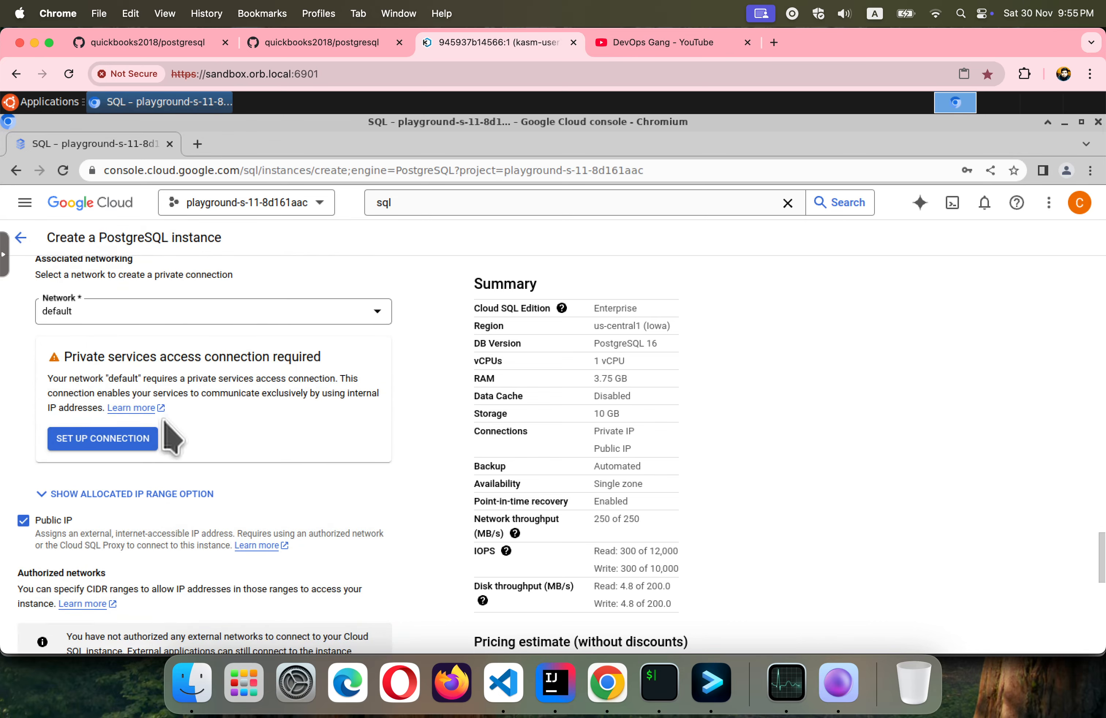
pyautogui.click(110, 442)
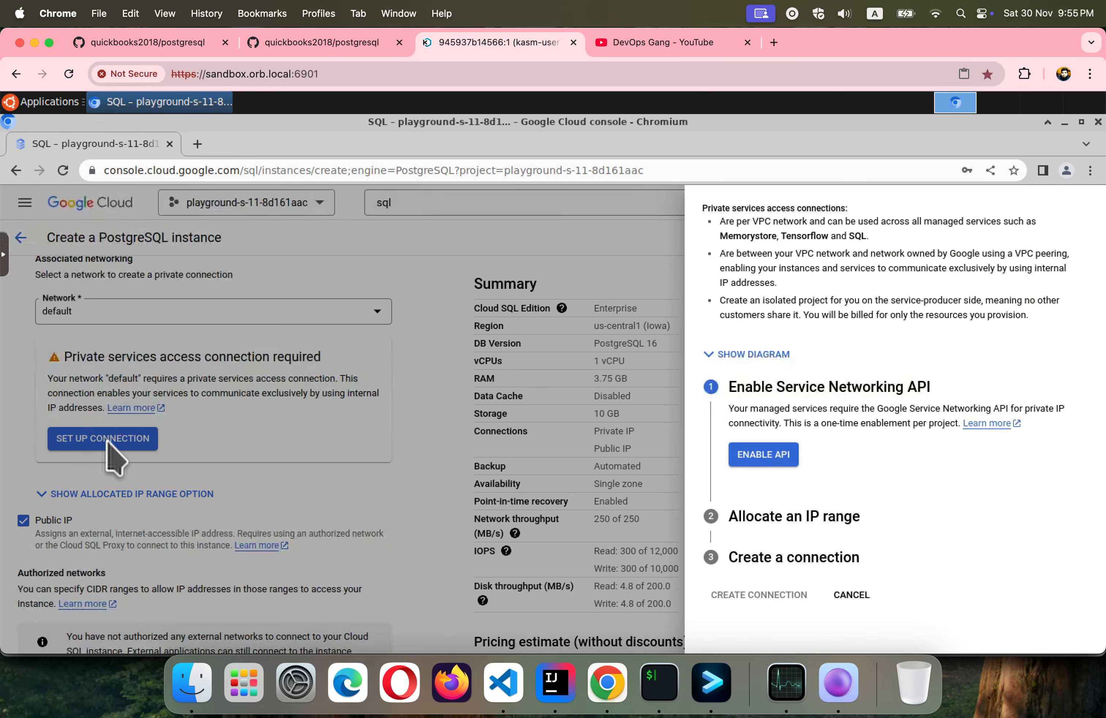
pyautogui.click(765, 452)
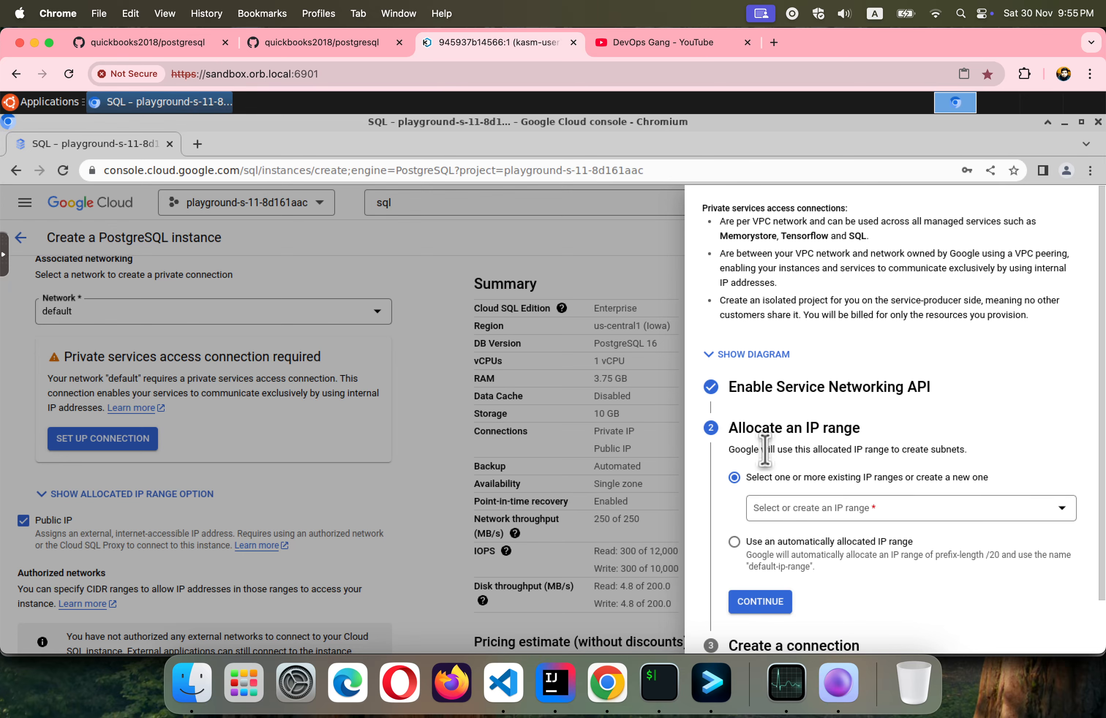
# Use an automatically allocated IP range and create the private services access connection.
pyautogui.scroll(-2, 977, 433)
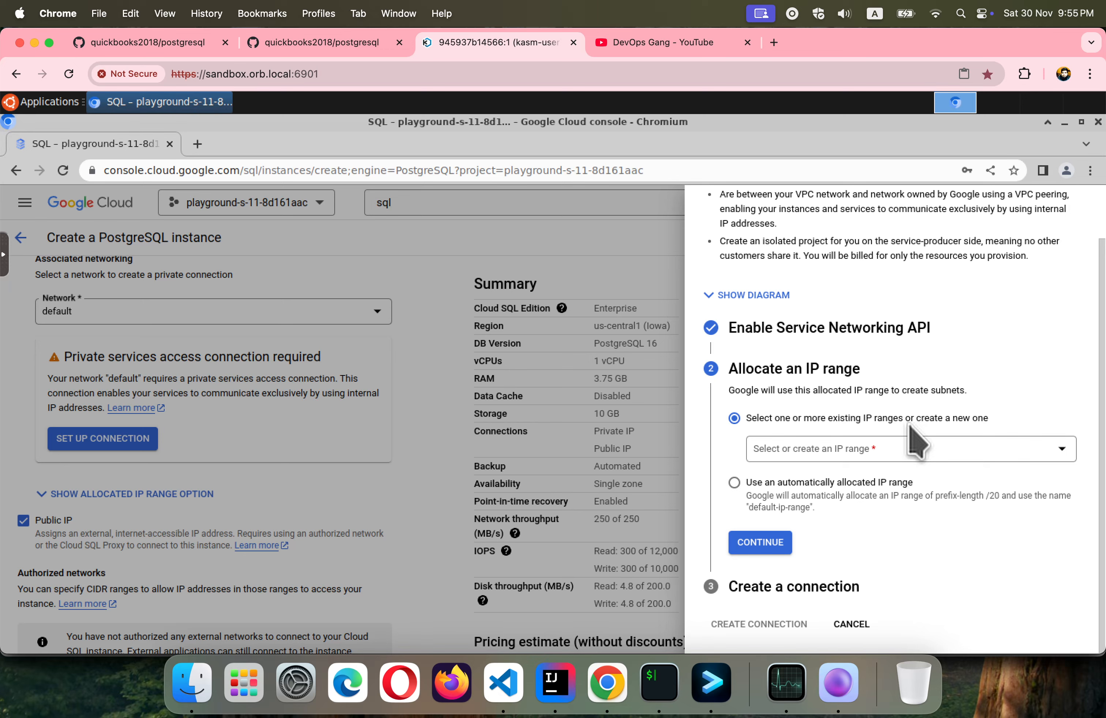
pyautogui.click(853, 449)
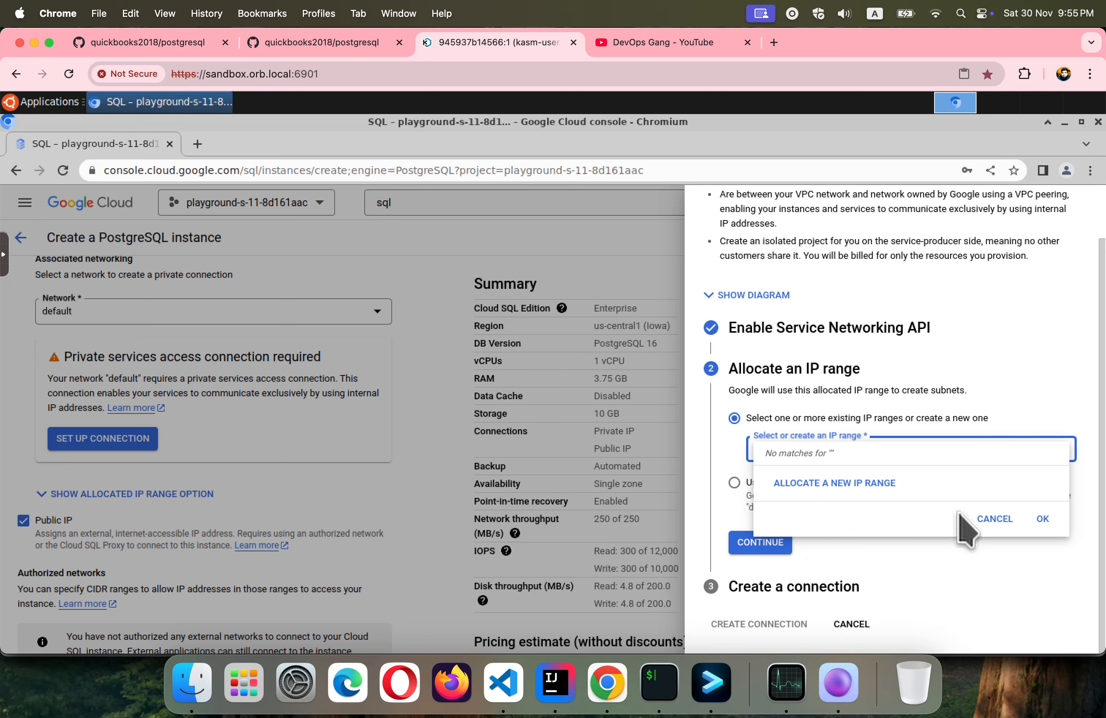
pyautogui.click(984, 518)
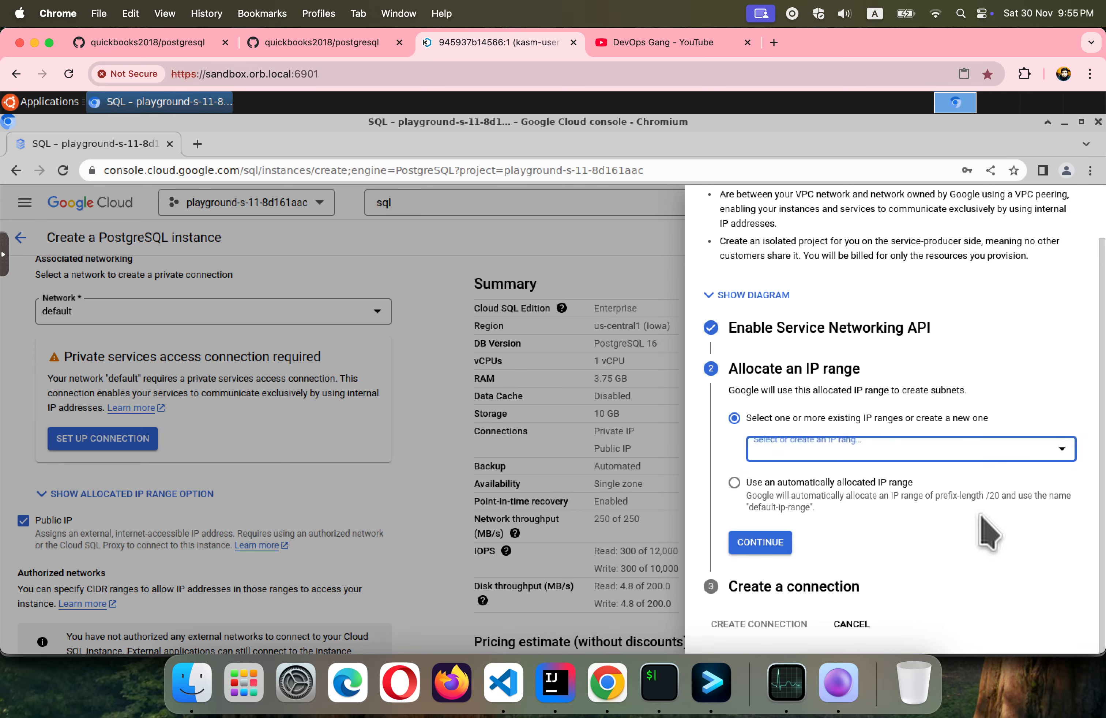
pyautogui.click(783, 484)
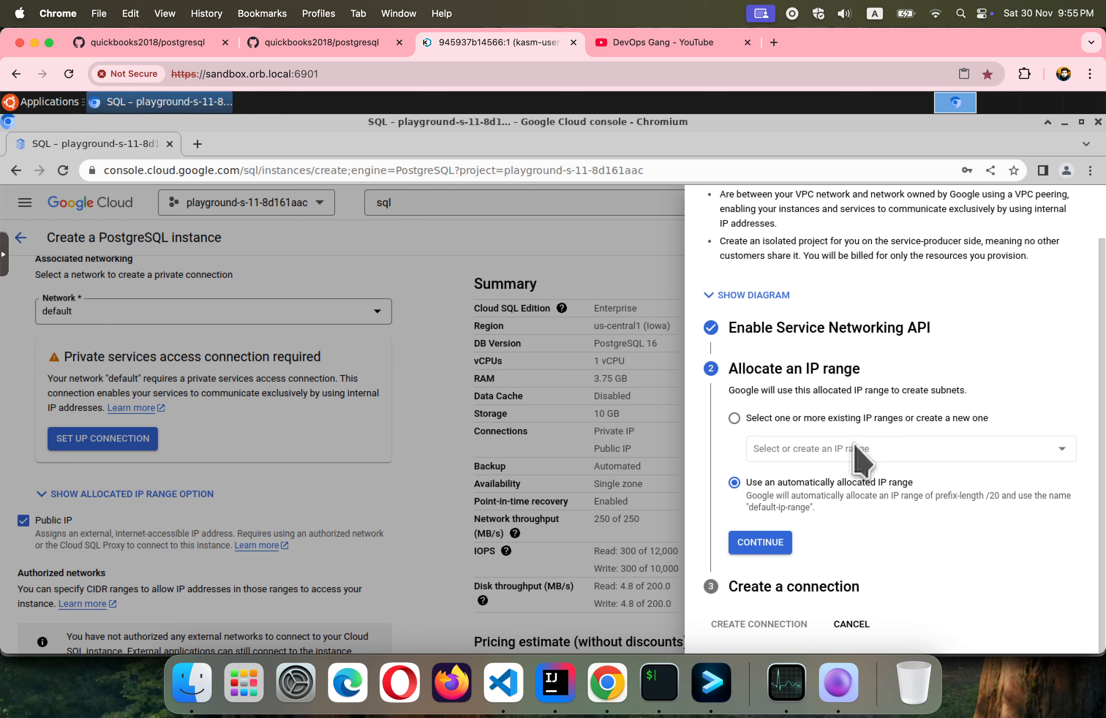
pyautogui.click(760, 542)
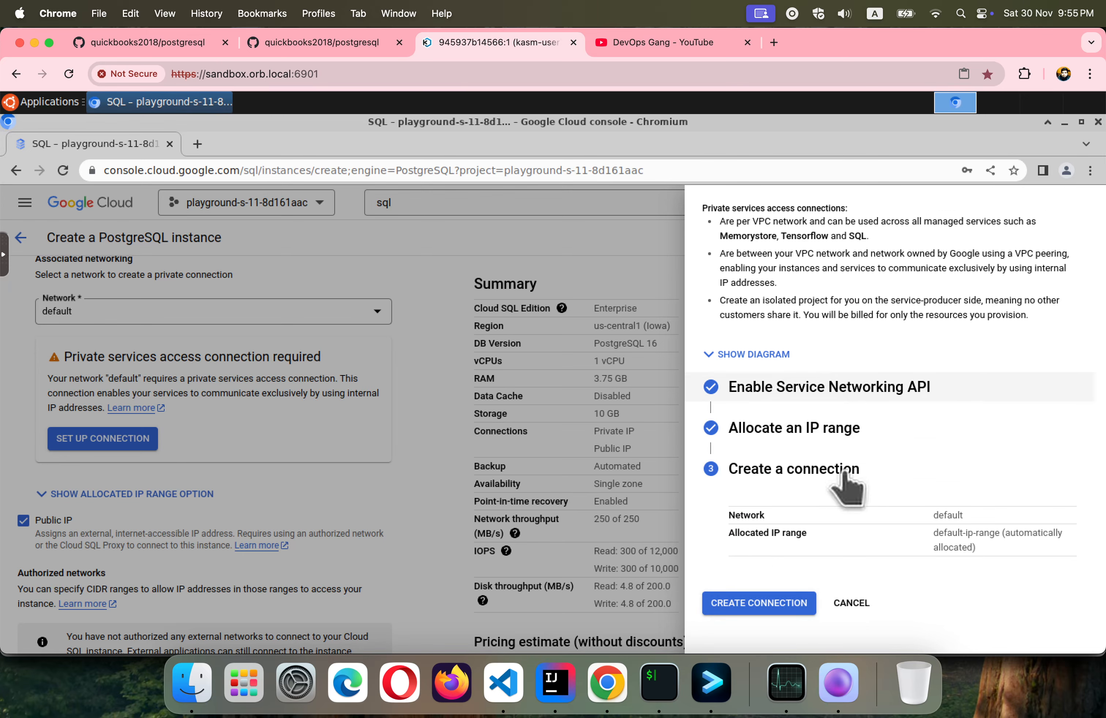
pyautogui.click(751, 603)
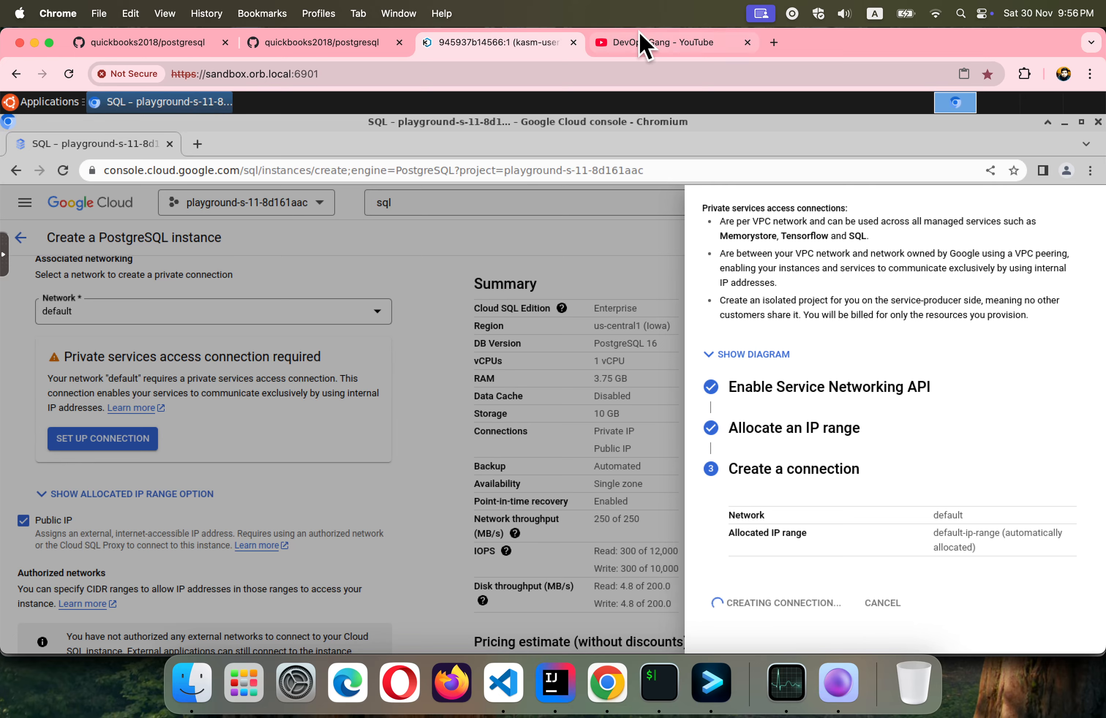
# Switch to the DevOps Gang channel on YouTube and search its videos for "open".
pyautogui.click(640, 41)
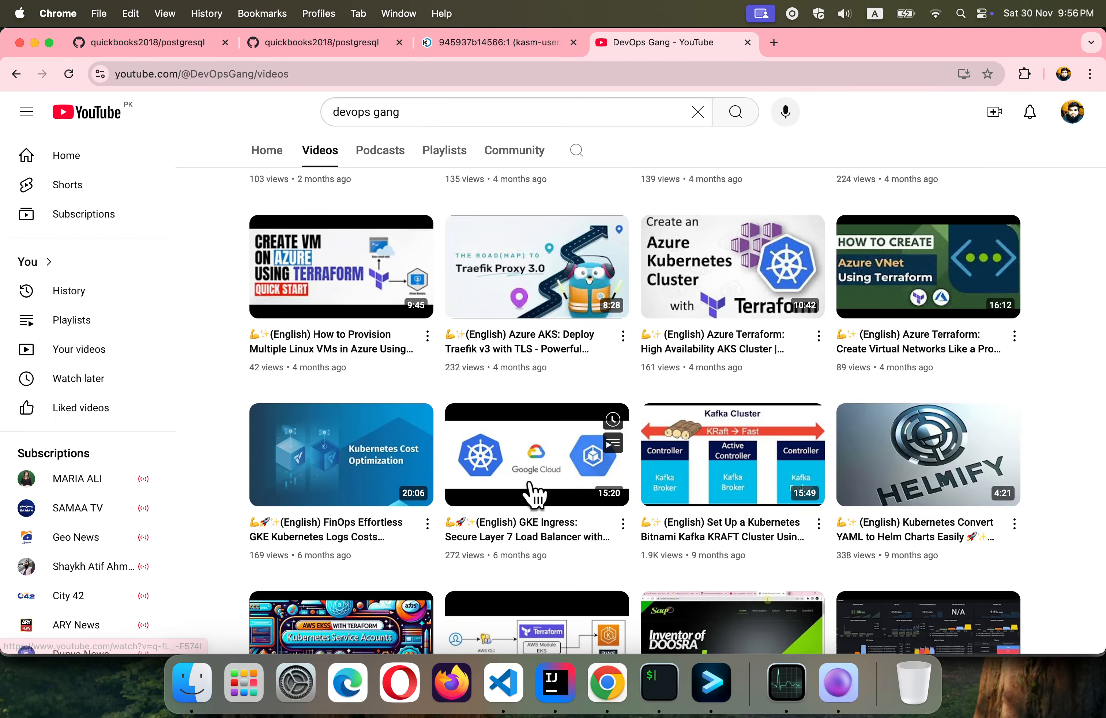
pyautogui.scroll(5, 536, 494)
pyautogui.scroll(10, 536, 493)
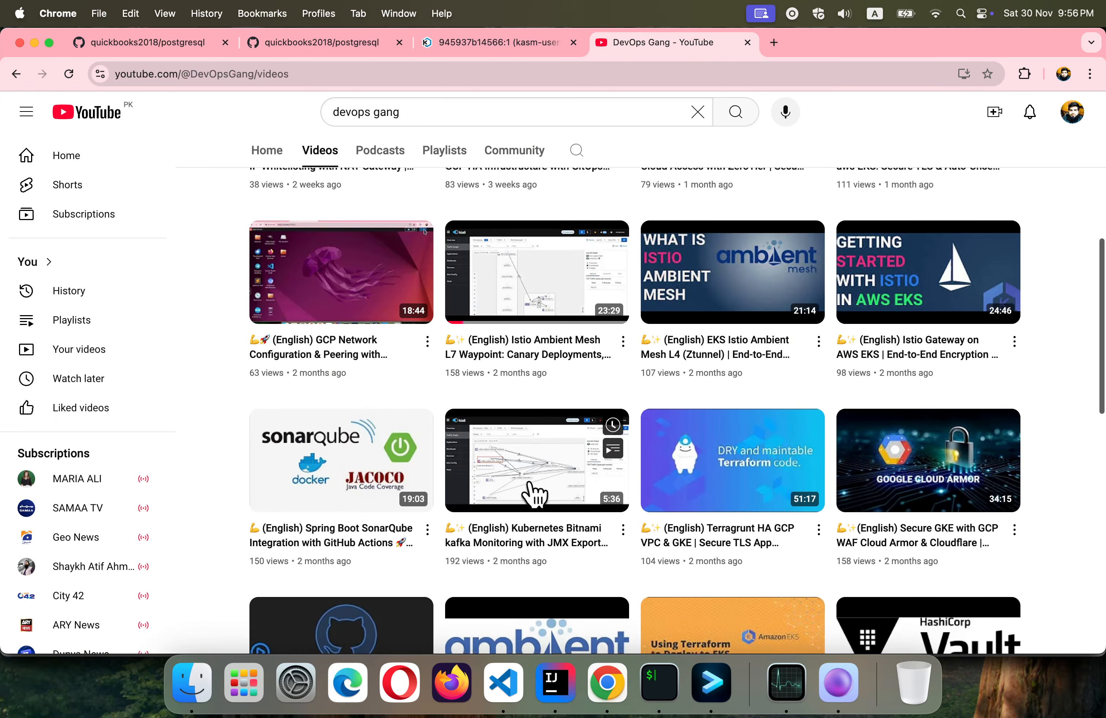
pyautogui.scroll(1, 535, 496)
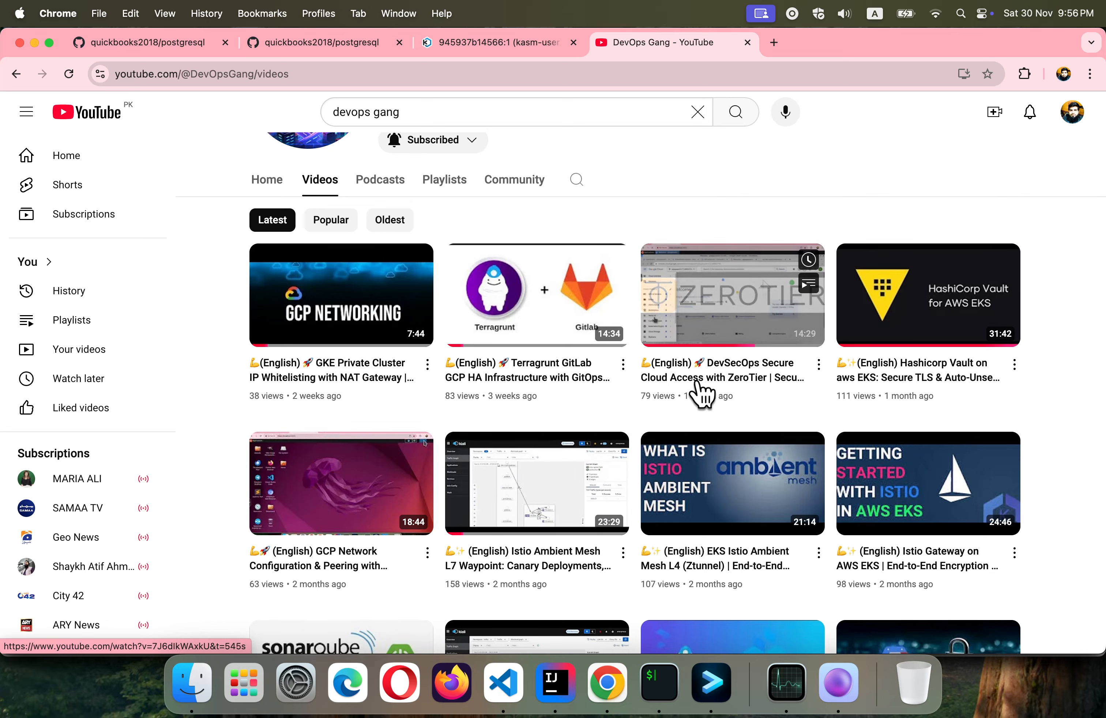
pyautogui.click(577, 180)
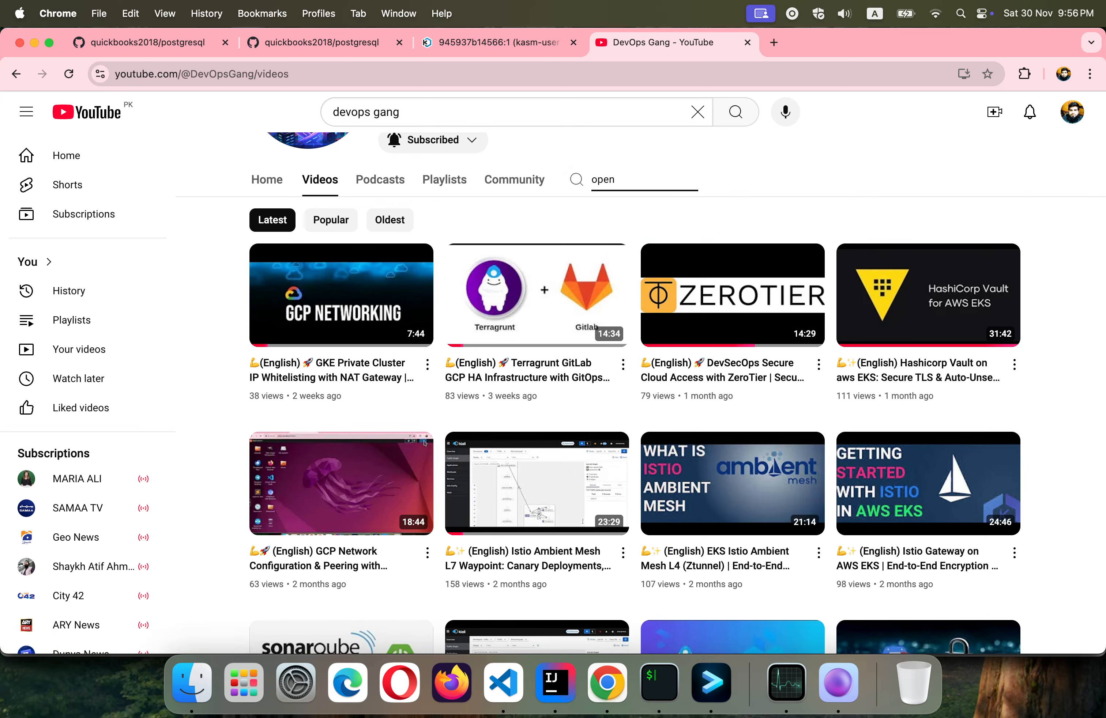
pyautogui.write('open')
pyautogui.press('Return')
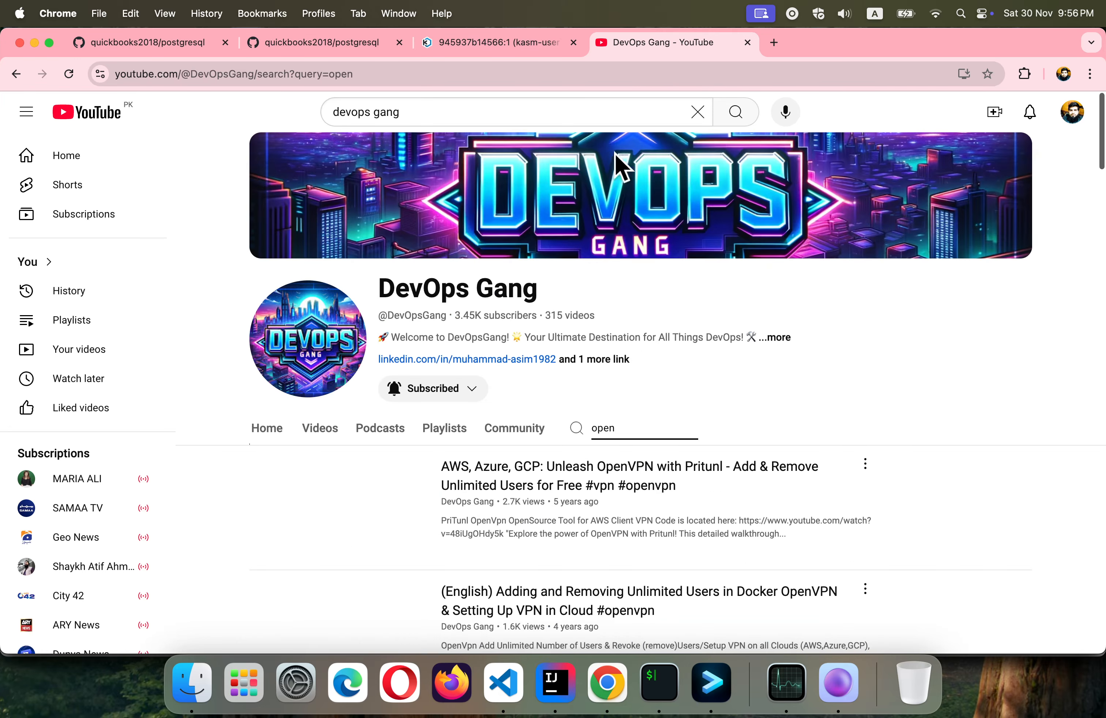
# Examine the channel's search results for videos and playlists on OpenVPN, Pritunl and AWS Client VPN.
pyautogui.scroll(-2, 672, 316)
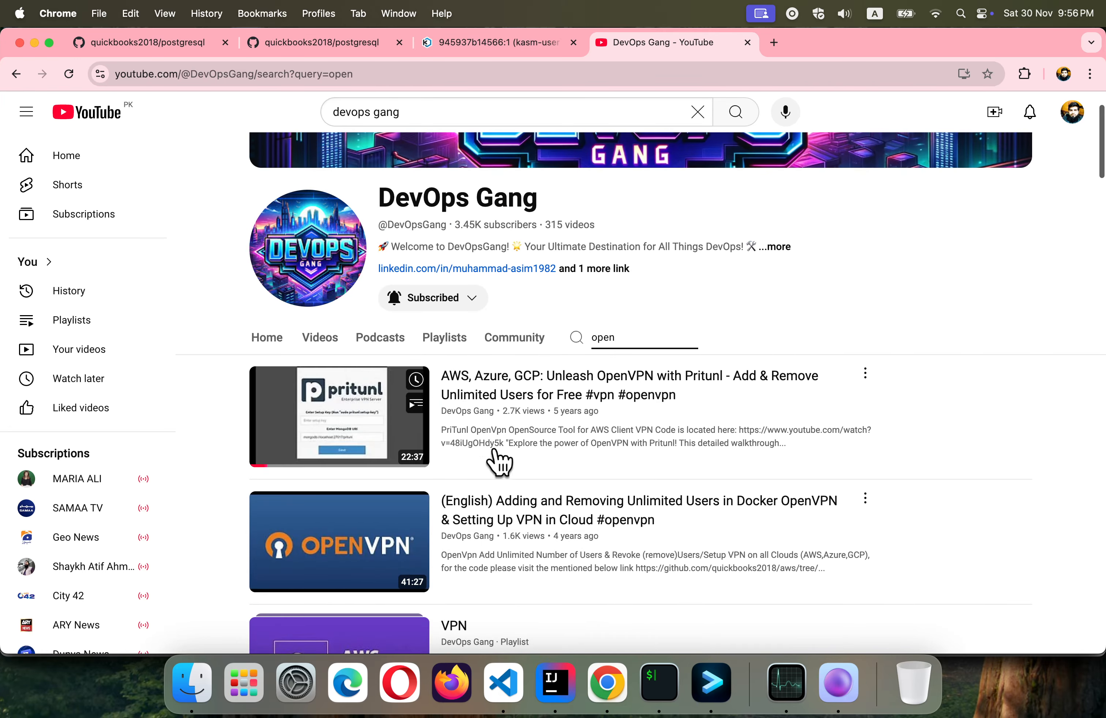
pyautogui.scroll(-5, 512, 479)
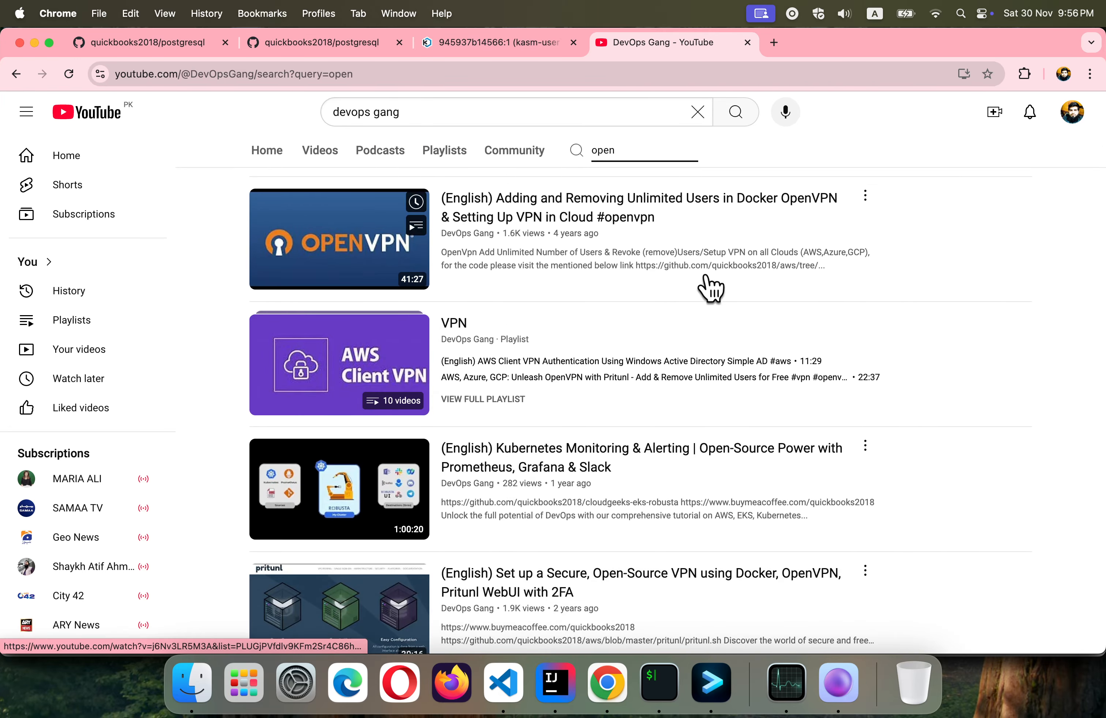
pyautogui.scroll(-3, 698, 358)
pyautogui.scroll(-3, 513, 475)
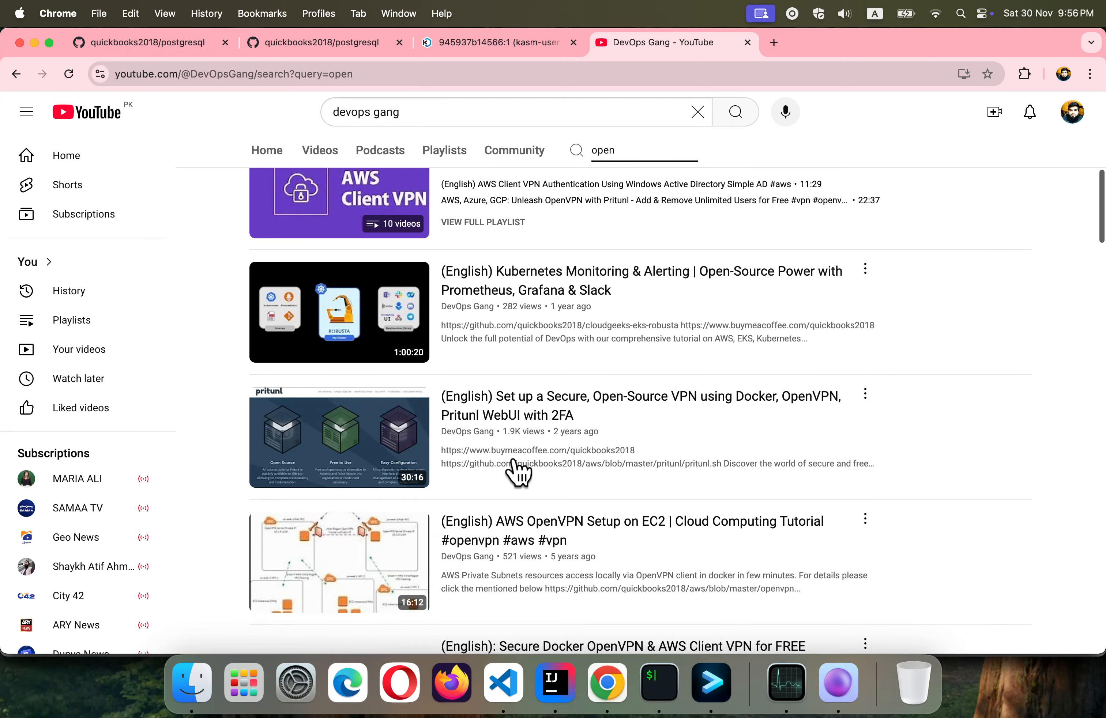
pyautogui.scroll(-9, 648, 415)
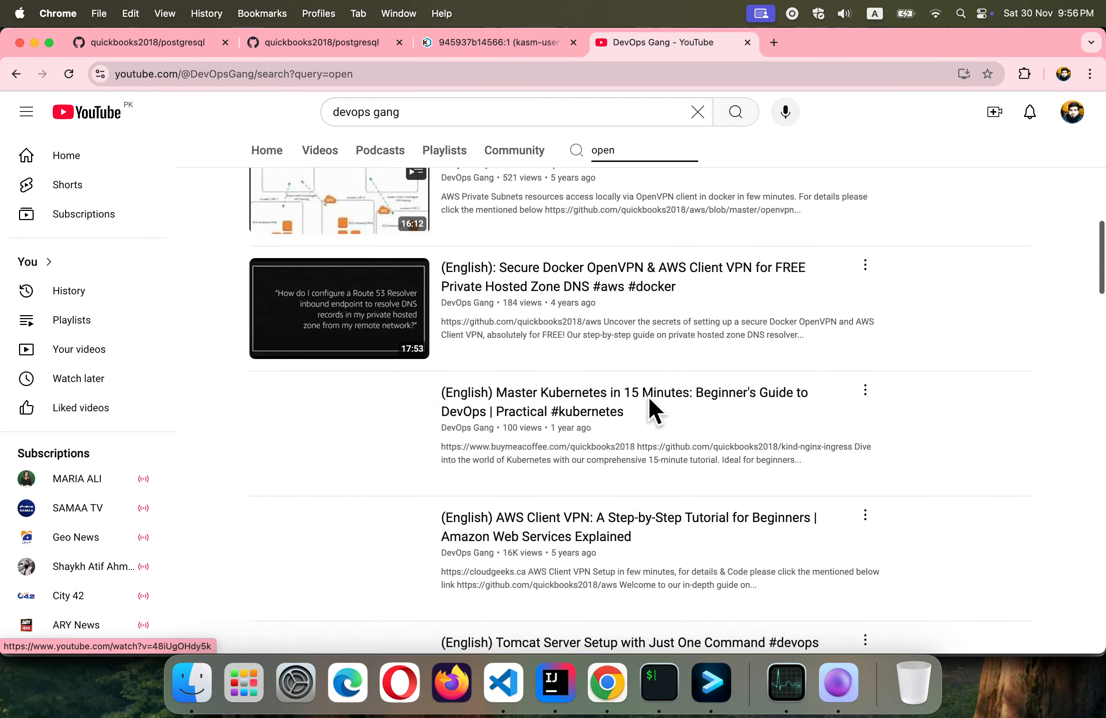
pyautogui.scroll(1, 650, 398)
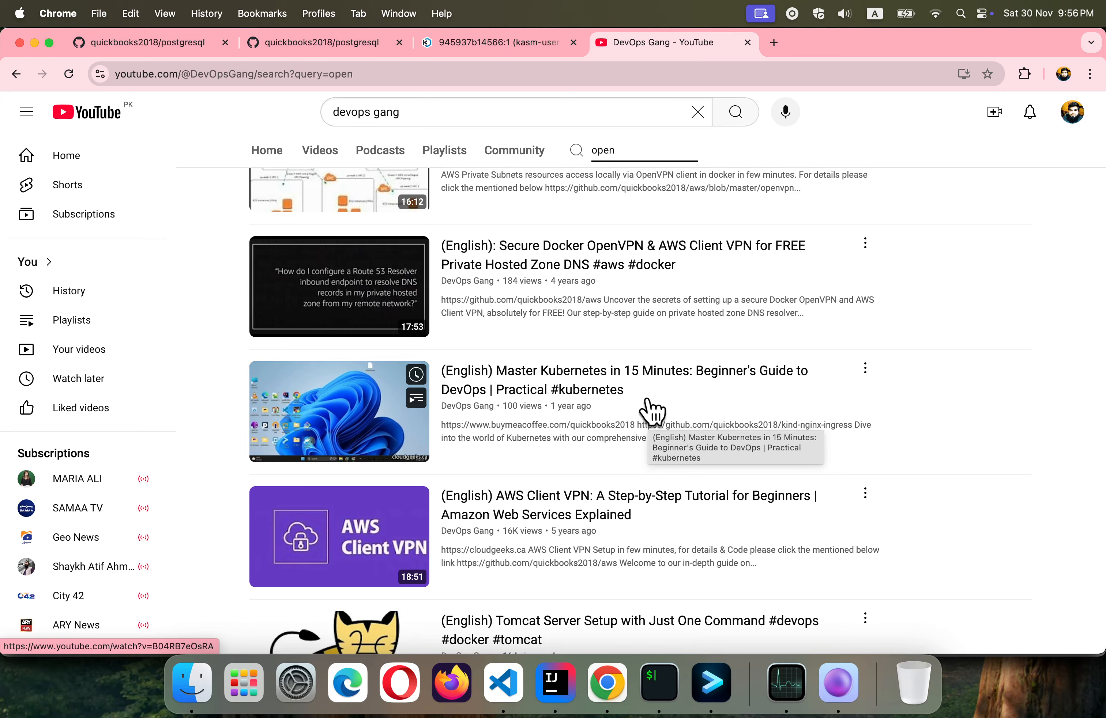
pyautogui.scroll(15, 652, 410)
pyautogui.scroll(1, 650, 411)
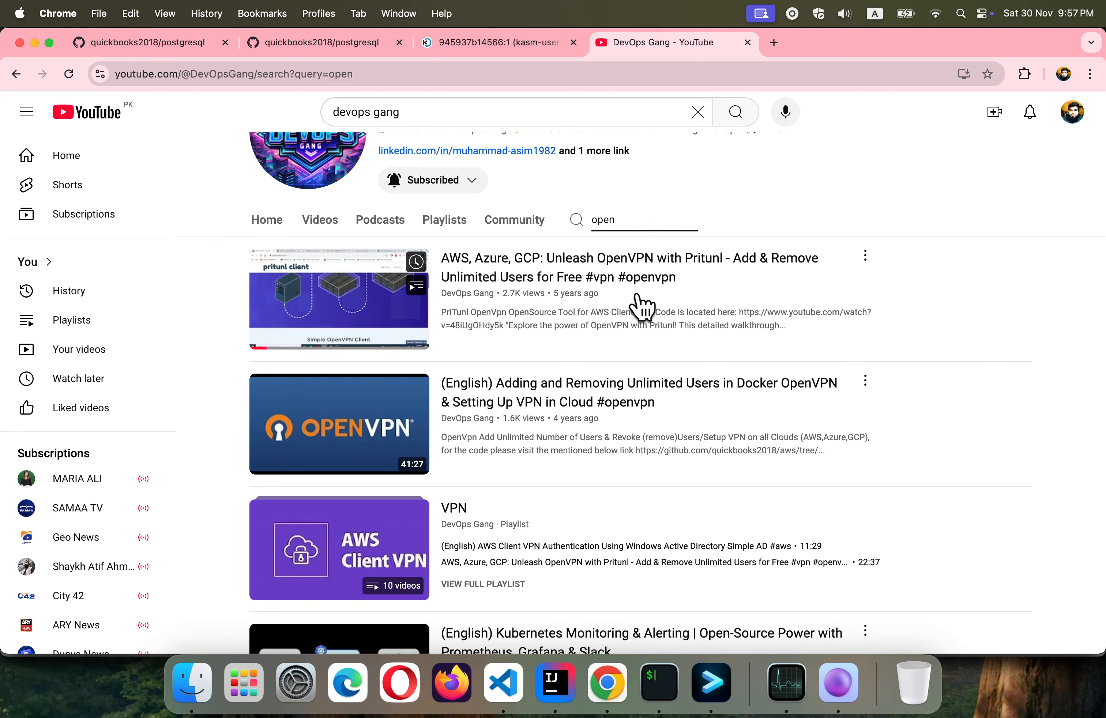
pyautogui.scroll(-1, 640, 307)
pyautogui.scroll(-2, 641, 306)
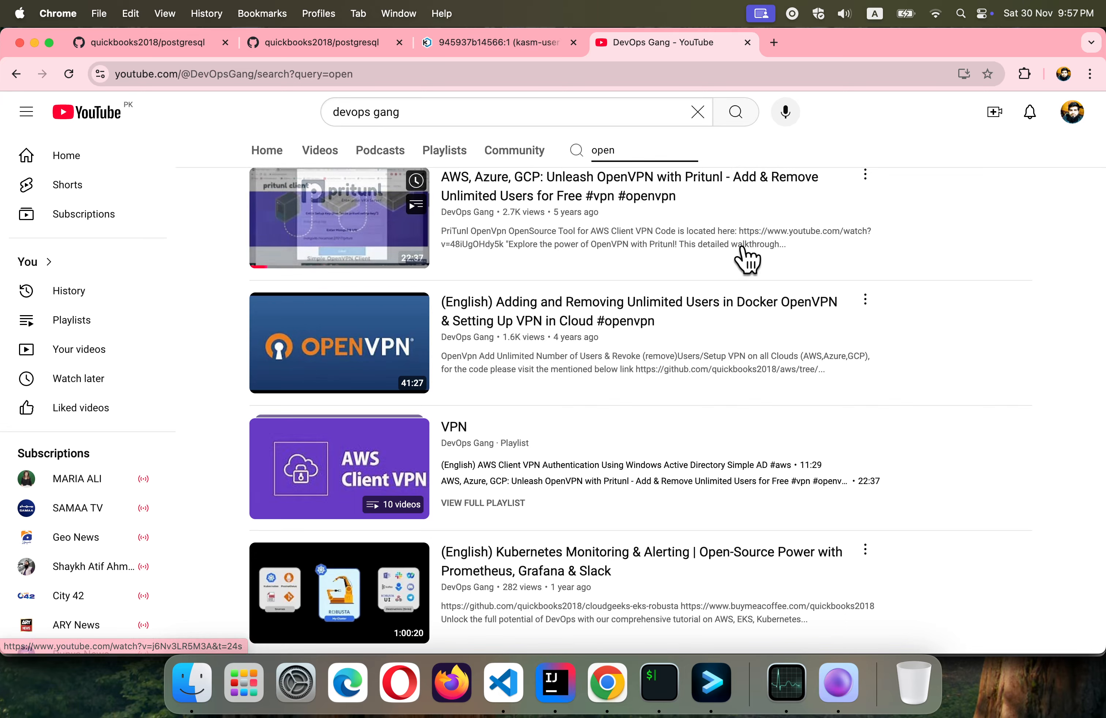
pyautogui.scroll(-1, 713, 402)
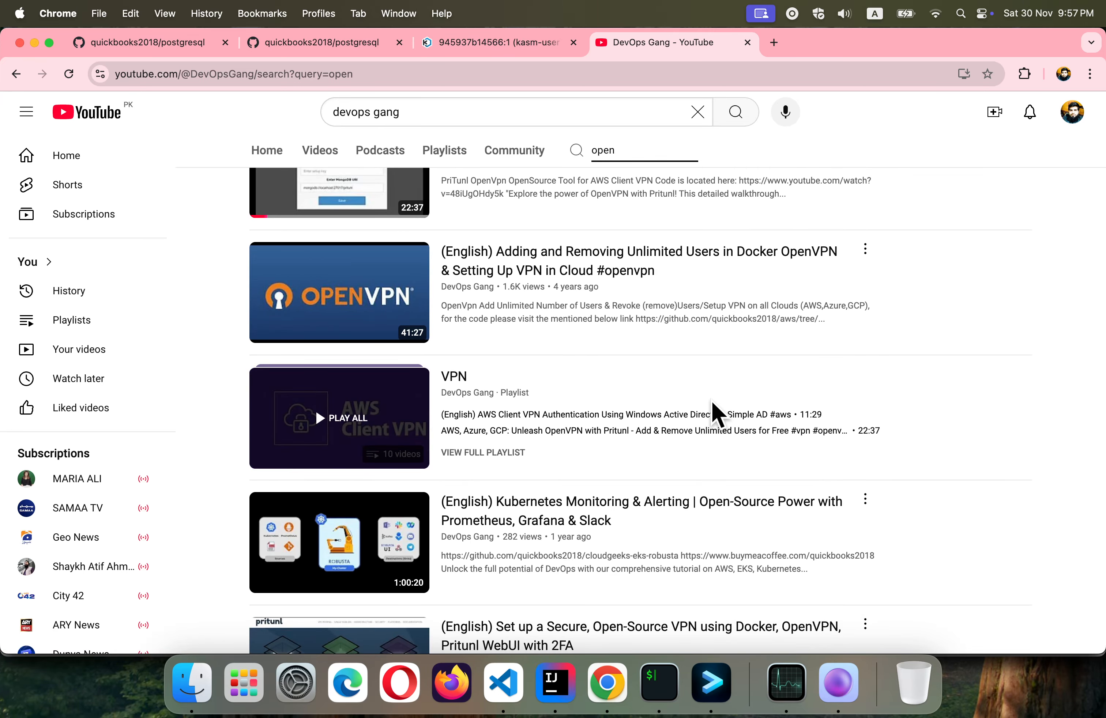
pyautogui.scroll(5, 753, 353)
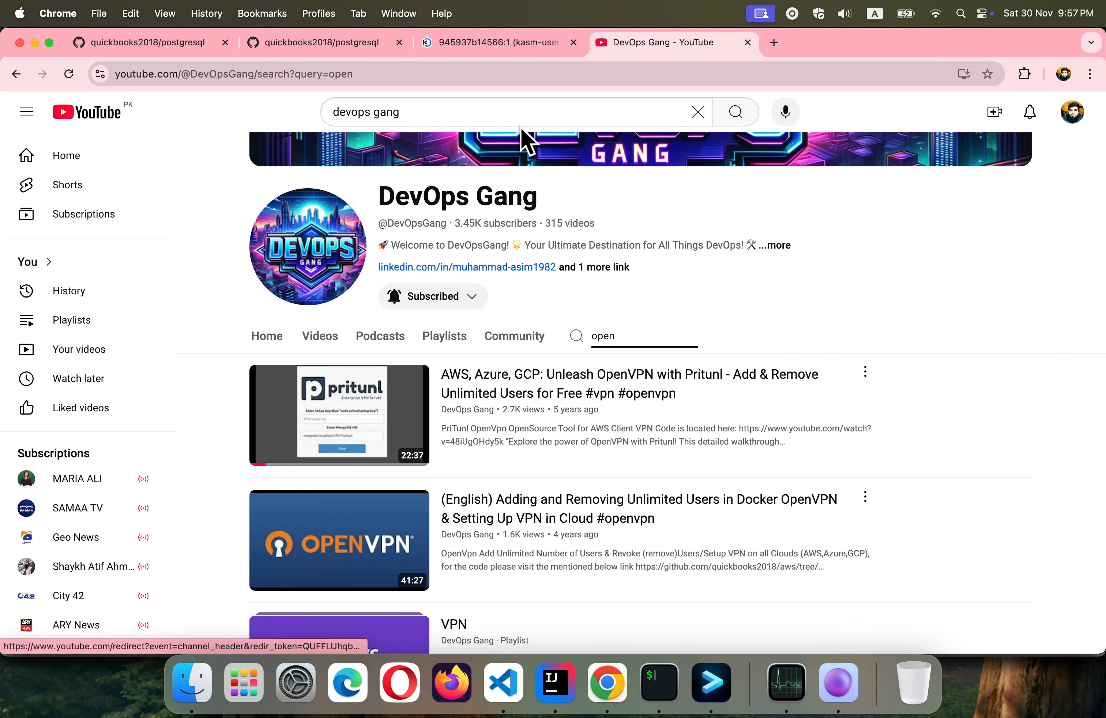
# Return to the PostgreSQL instance form in Google Cloud and enable private path for Google Cloud services authorization.
pyautogui.click(518, 50)
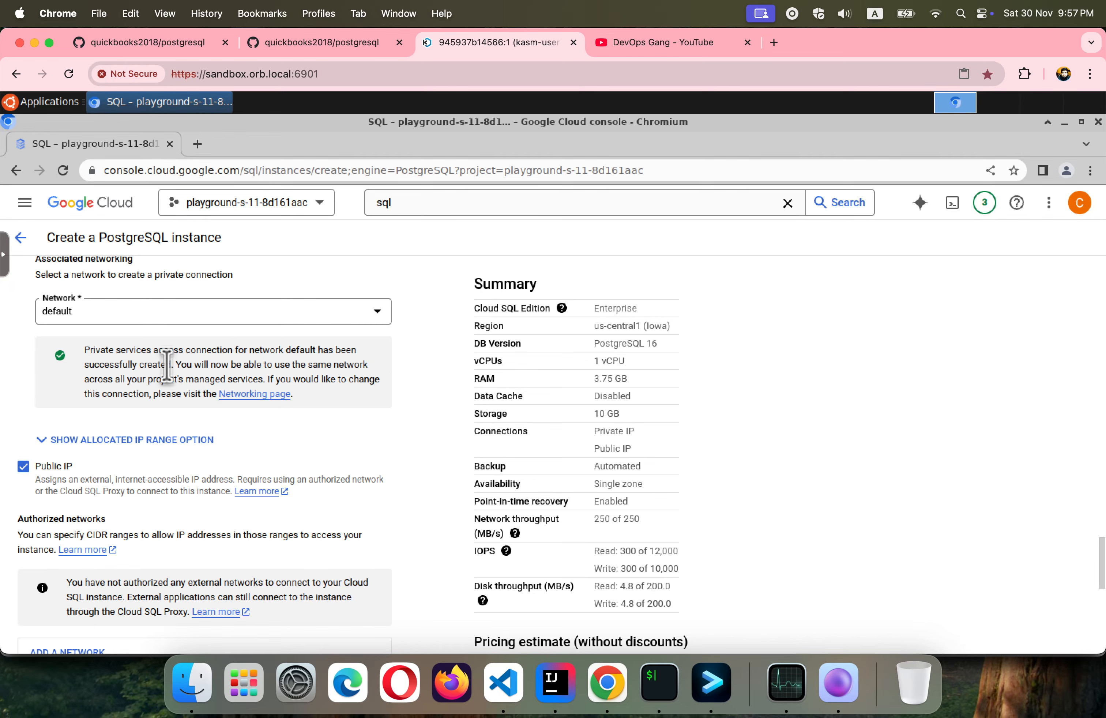
pyautogui.scroll(-3, 166, 450)
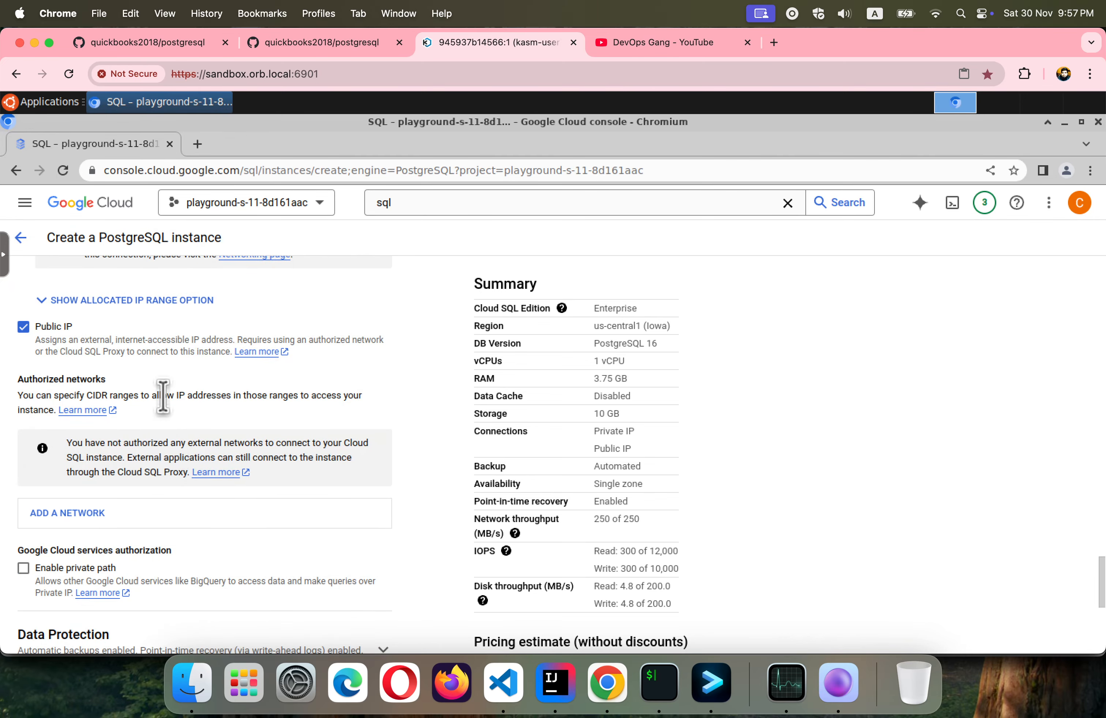
pyautogui.scroll(-5, 166, 392)
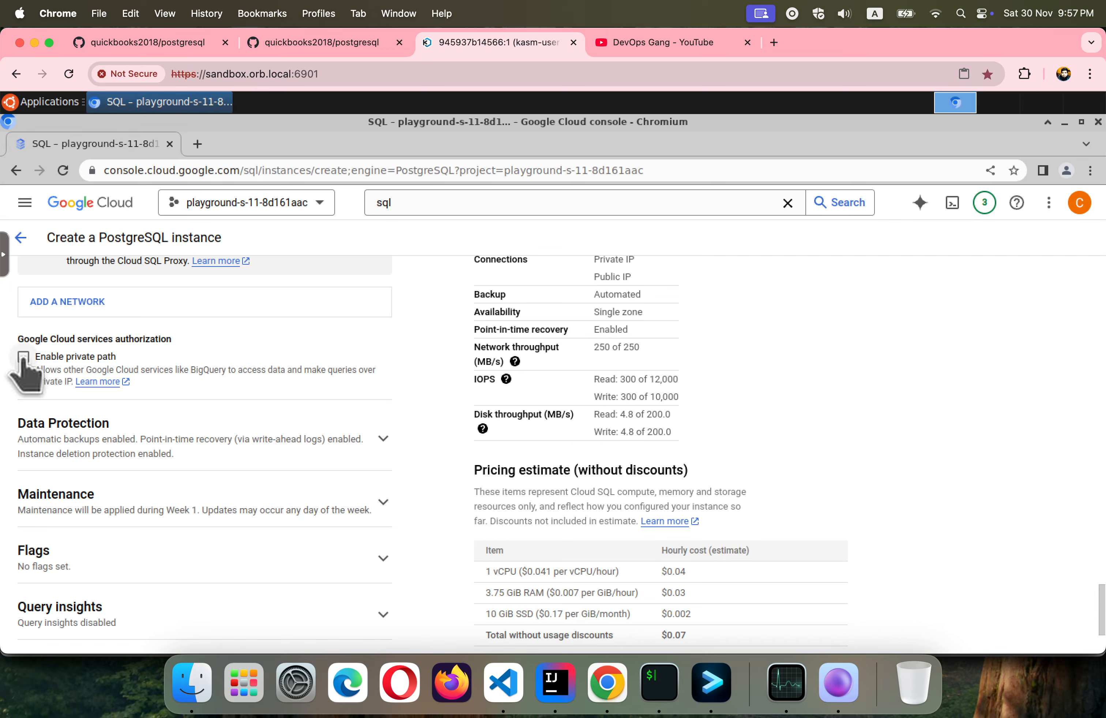
pyautogui.click(24, 357)
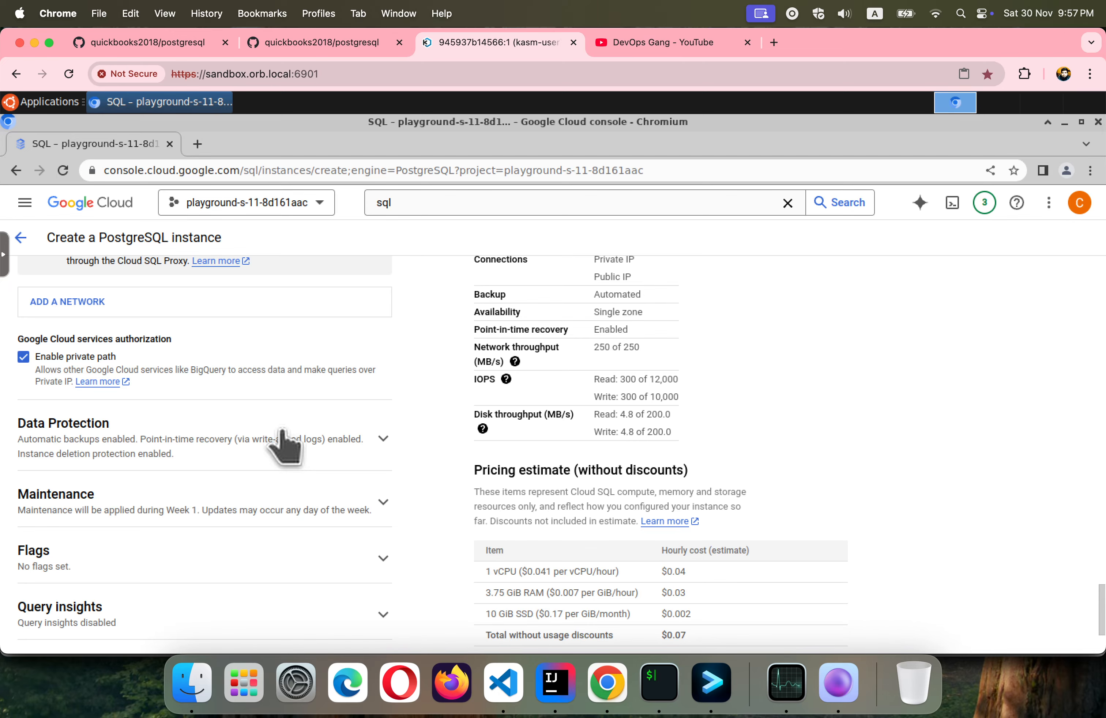
# Examine the instance's data protection settings, including automated daily backups, point-in-time recovery and deletion protection.
pyautogui.click(381, 439)
pyautogui.scroll(-5, 252, 438)
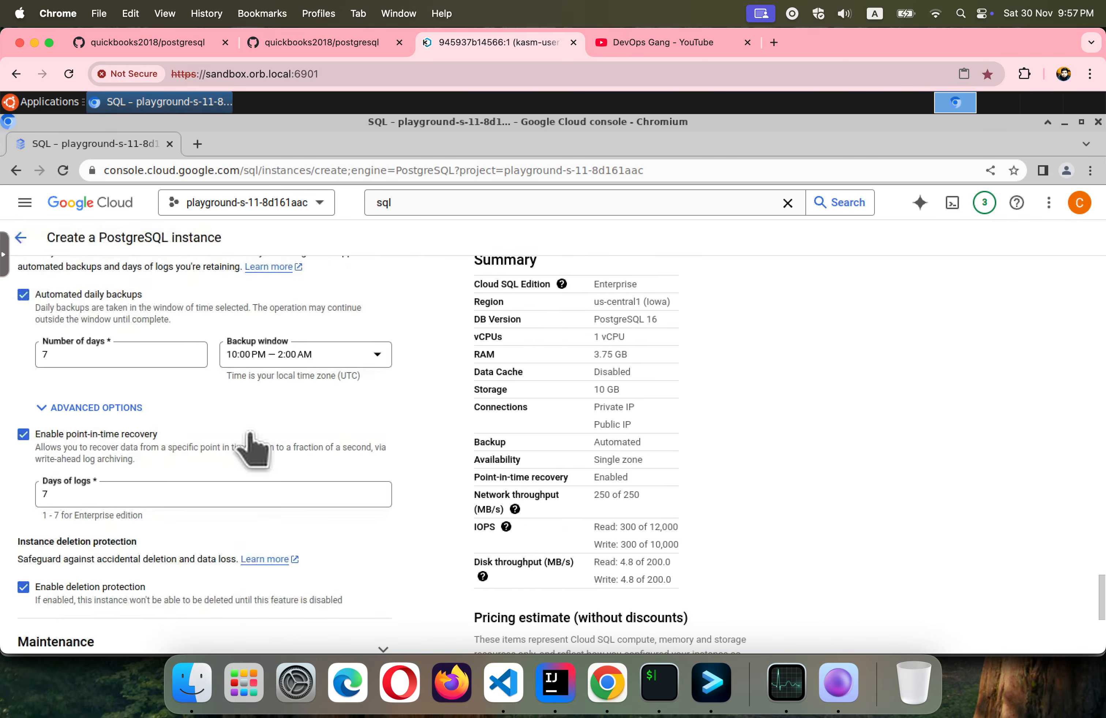
pyautogui.scroll(3, 132, 387)
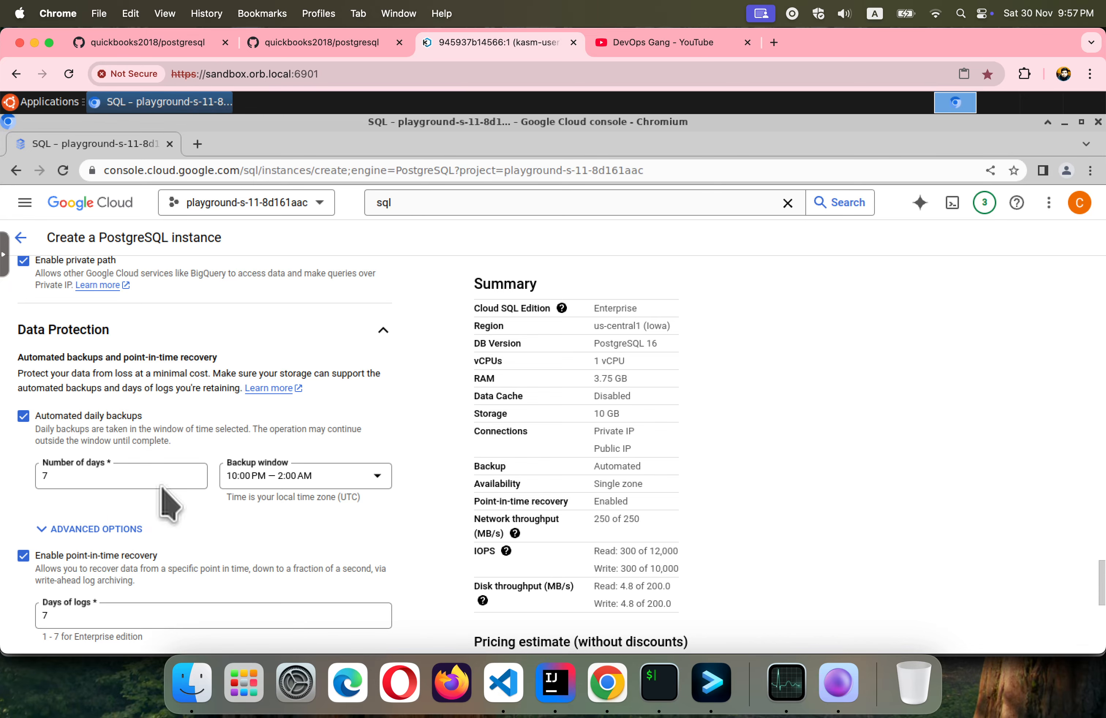
pyautogui.scroll(-4, 159, 471)
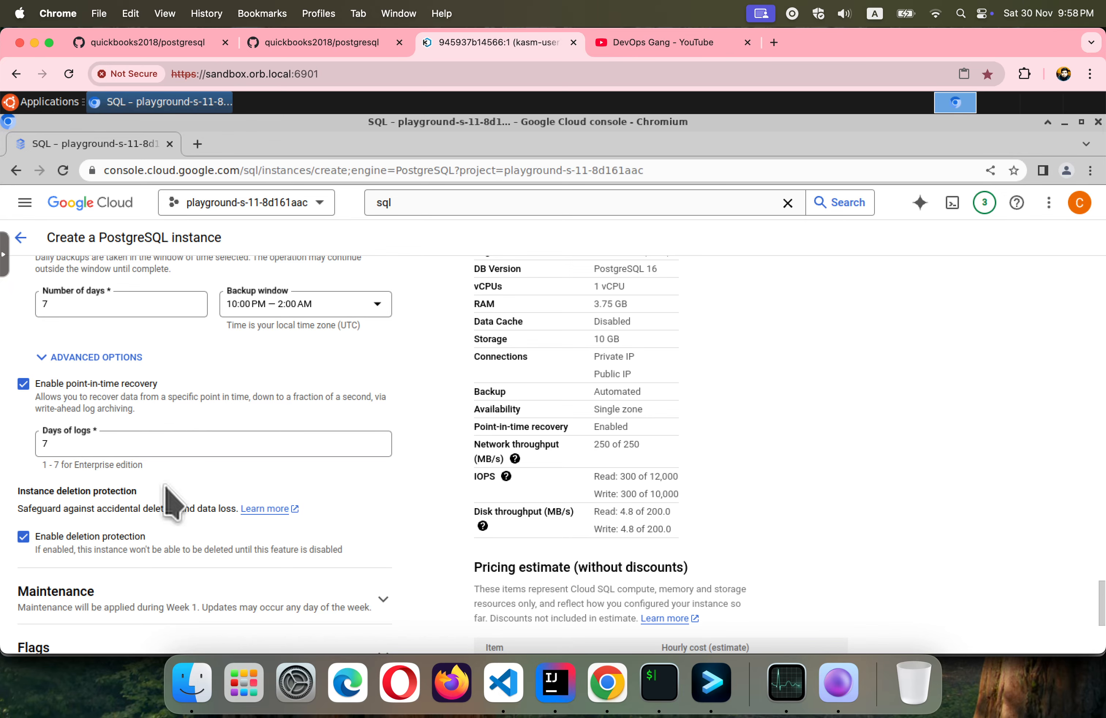
pyautogui.scroll(-3, 168, 494)
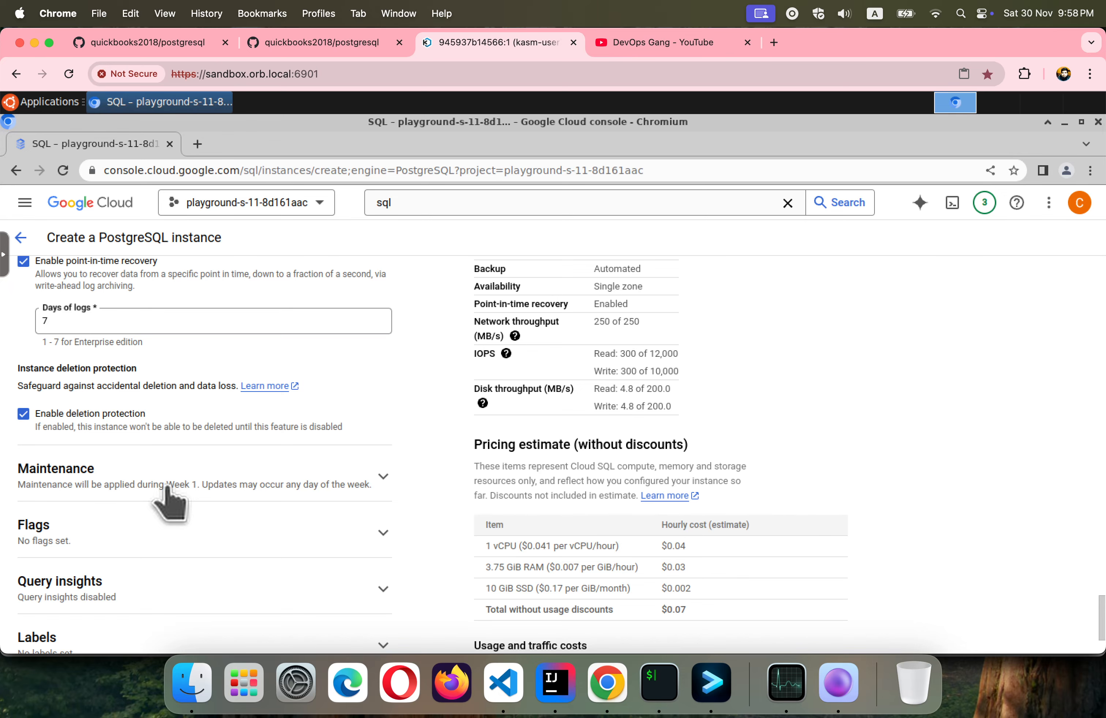
pyautogui.scroll(2, 170, 504)
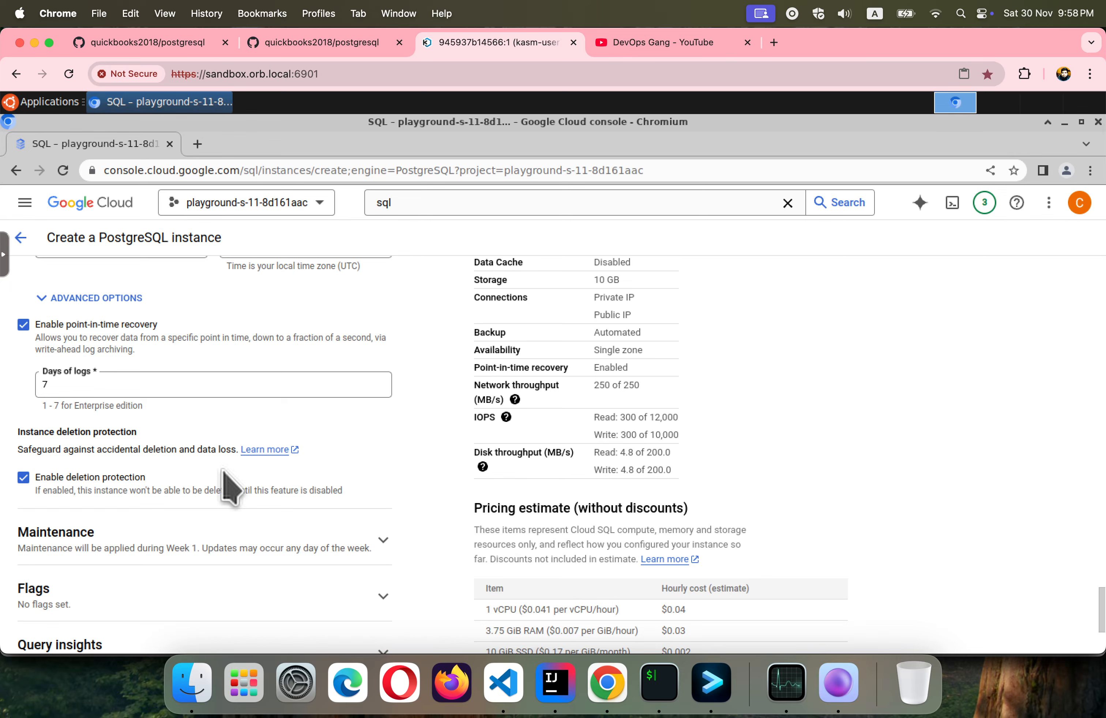
pyautogui.scroll(-3, 228, 487)
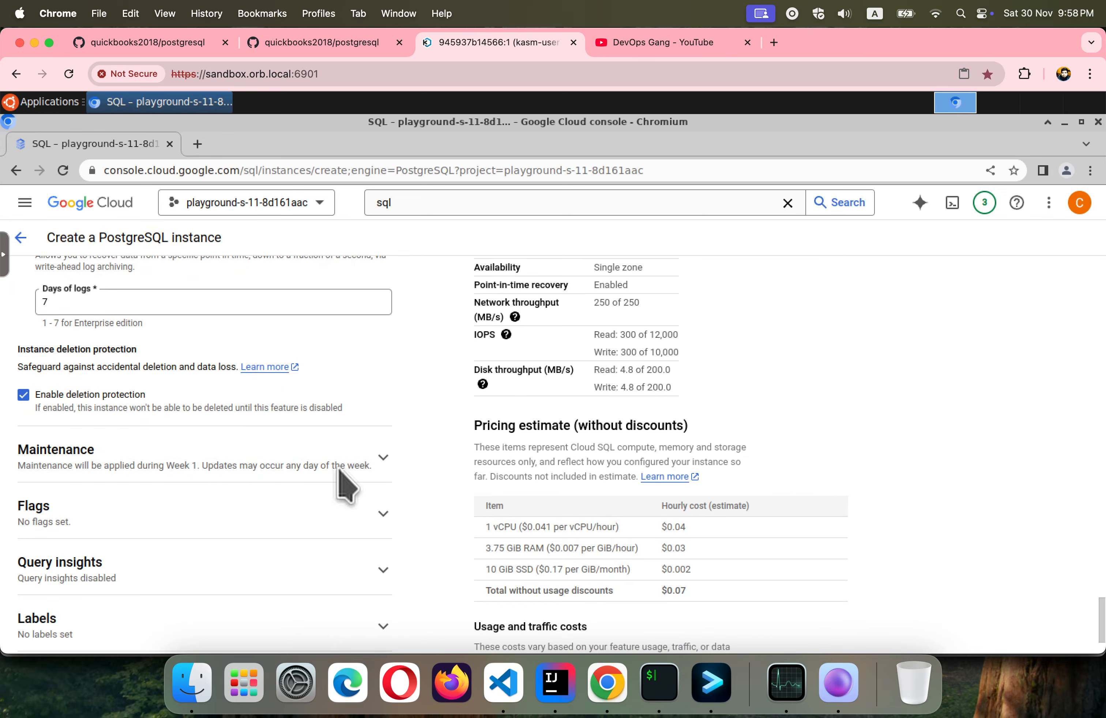
# Review the maintenance timing and window settings, and create the PostgreSQL instance test.
pyautogui.click(383, 457)
pyautogui.scroll(-2, 298, 467)
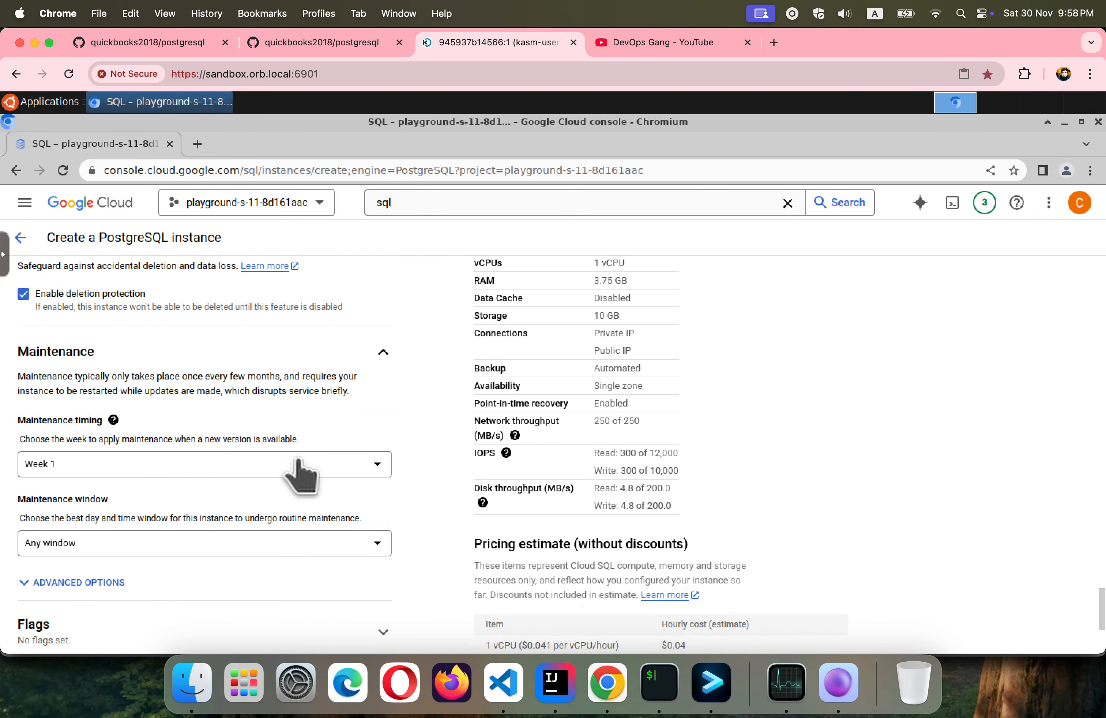
pyautogui.scroll(-2, 300, 475)
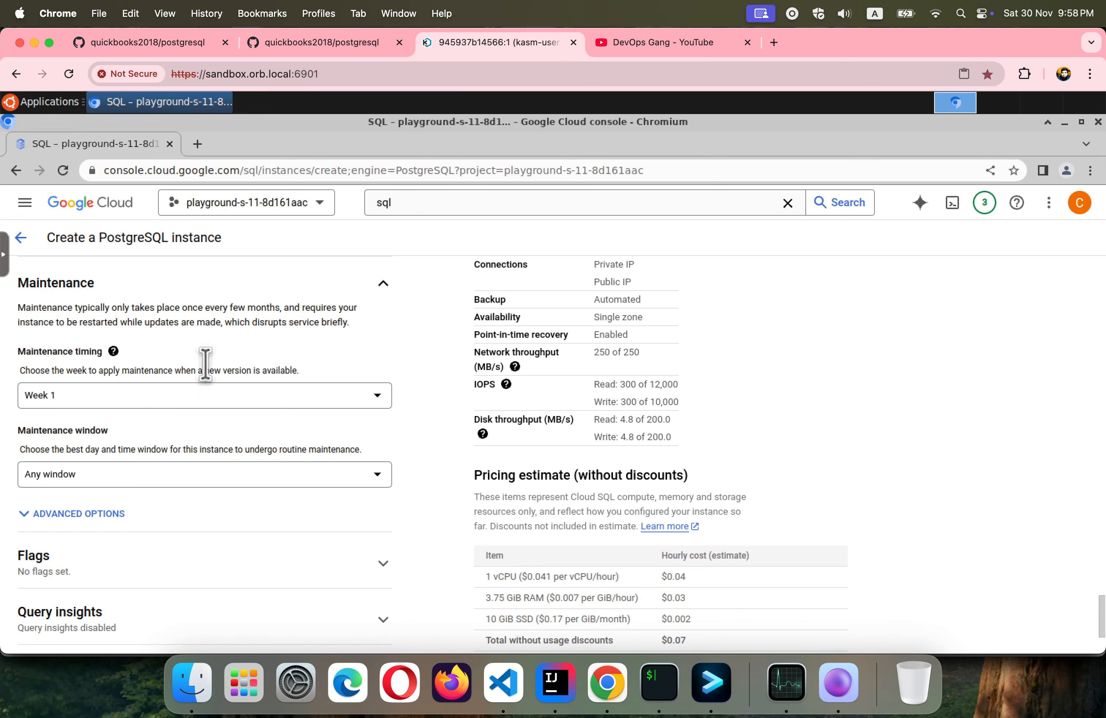
pyautogui.scroll(-3, 138, 508)
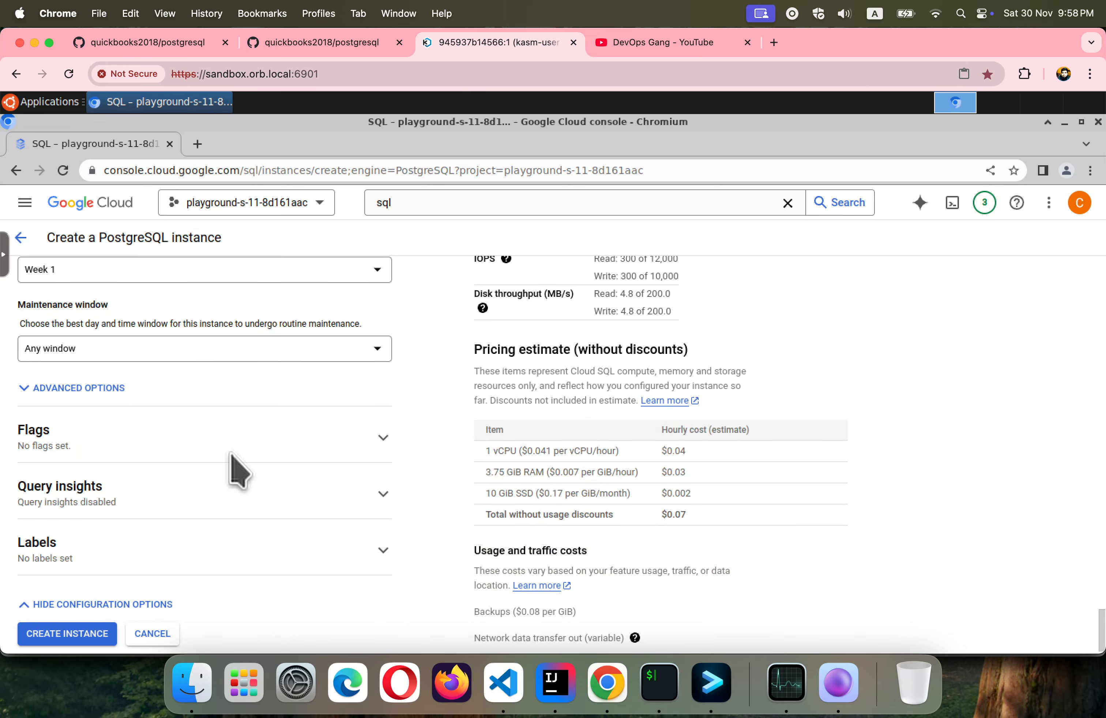
pyautogui.click(88, 636)
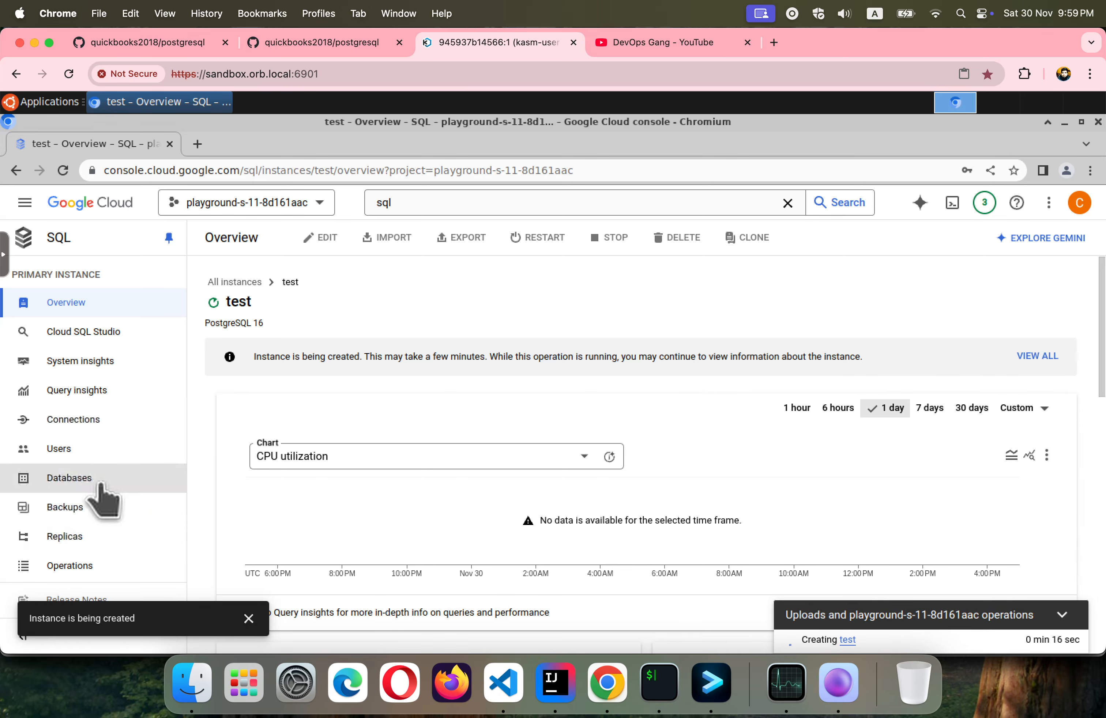
# View the test instance's databases, and start creating another Cloud SQL instance with the PostgreSQL engine.
pyautogui.click(87, 483)
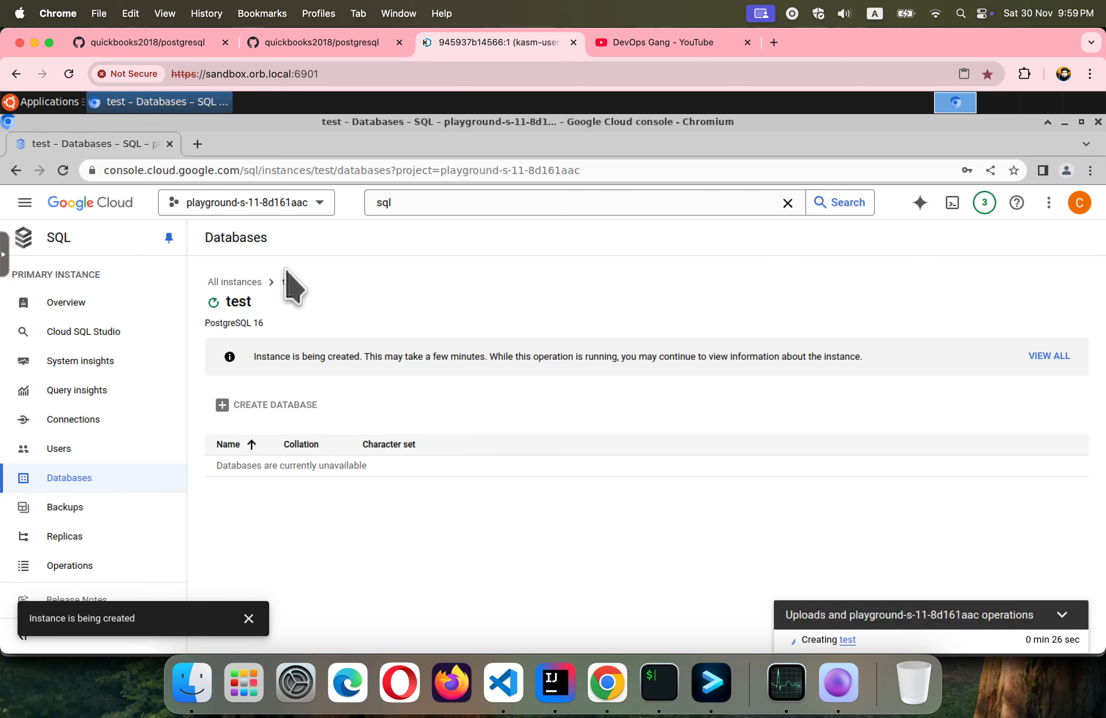
pyautogui.click(233, 283)
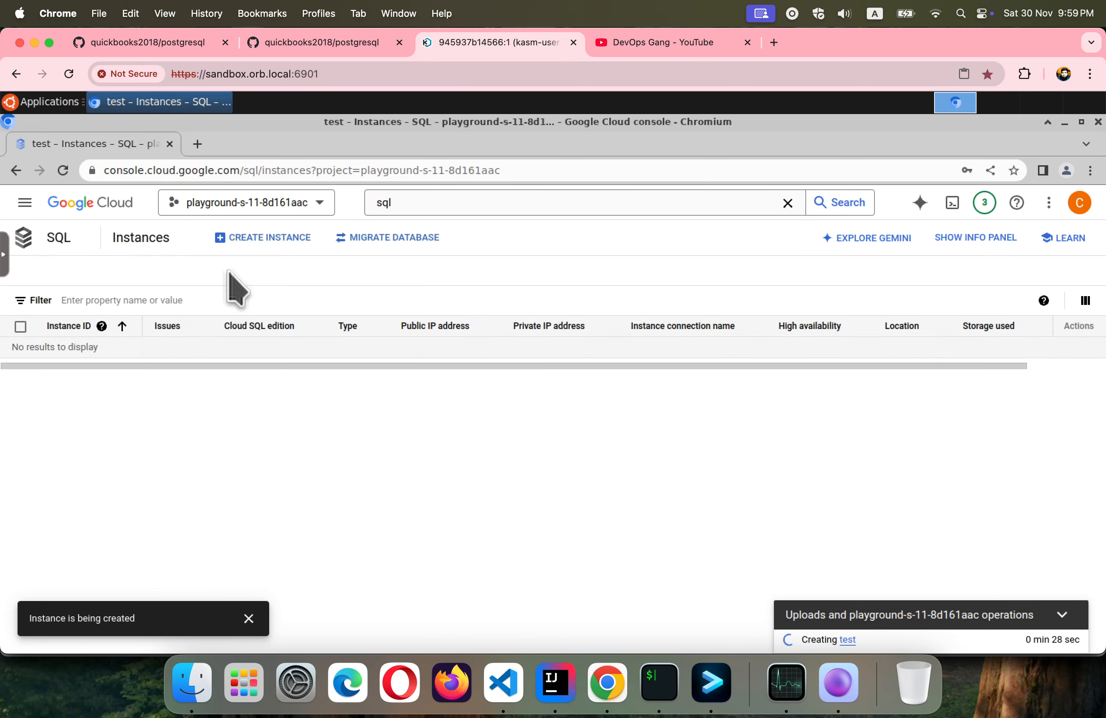
pyautogui.click(260, 240)
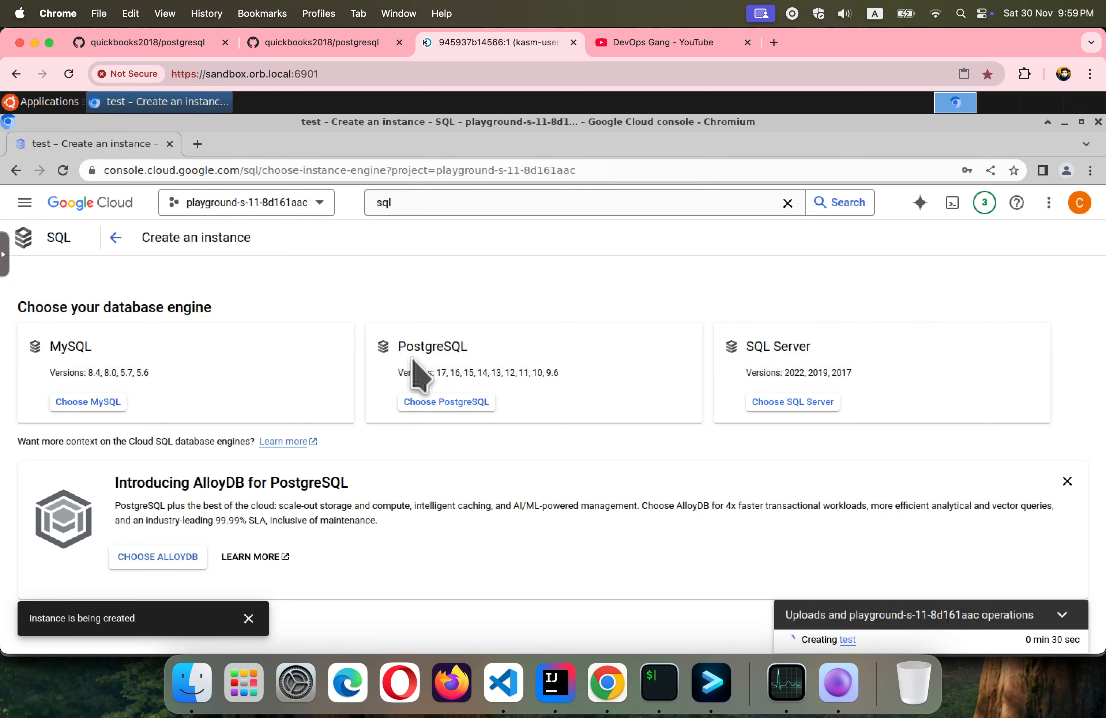
pyautogui.click(436, 401)
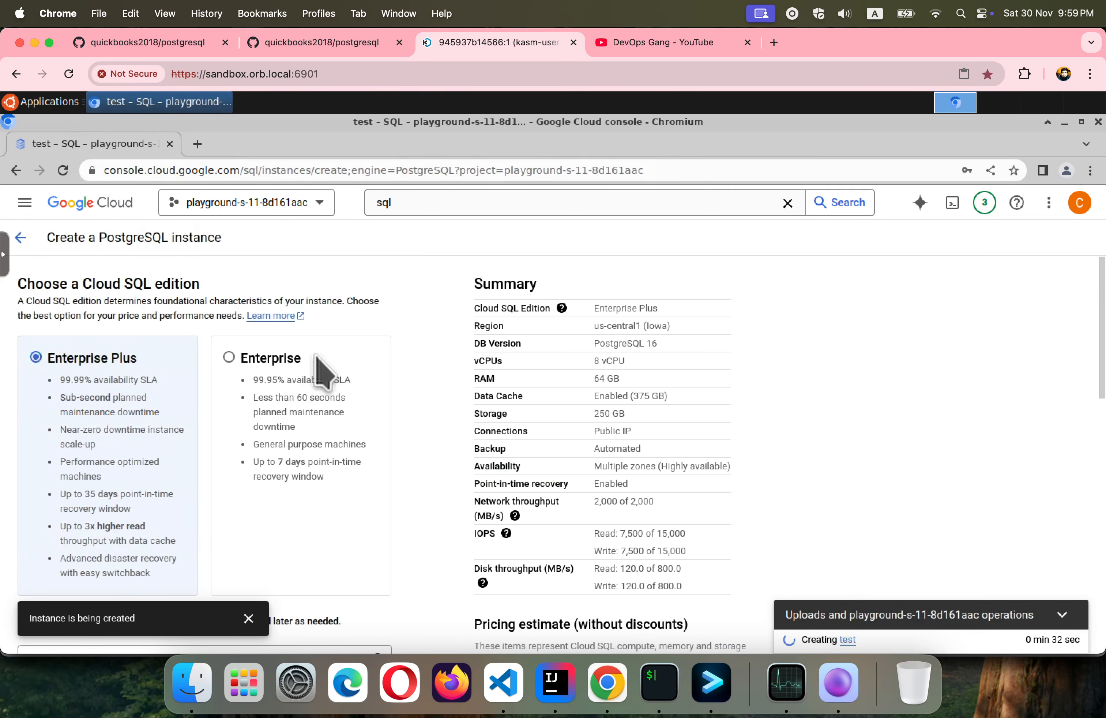
# Choose the Enterprise edition with the Sandbox preset for the new PostgreSQL instance.
pyautogui.click(245, 364)
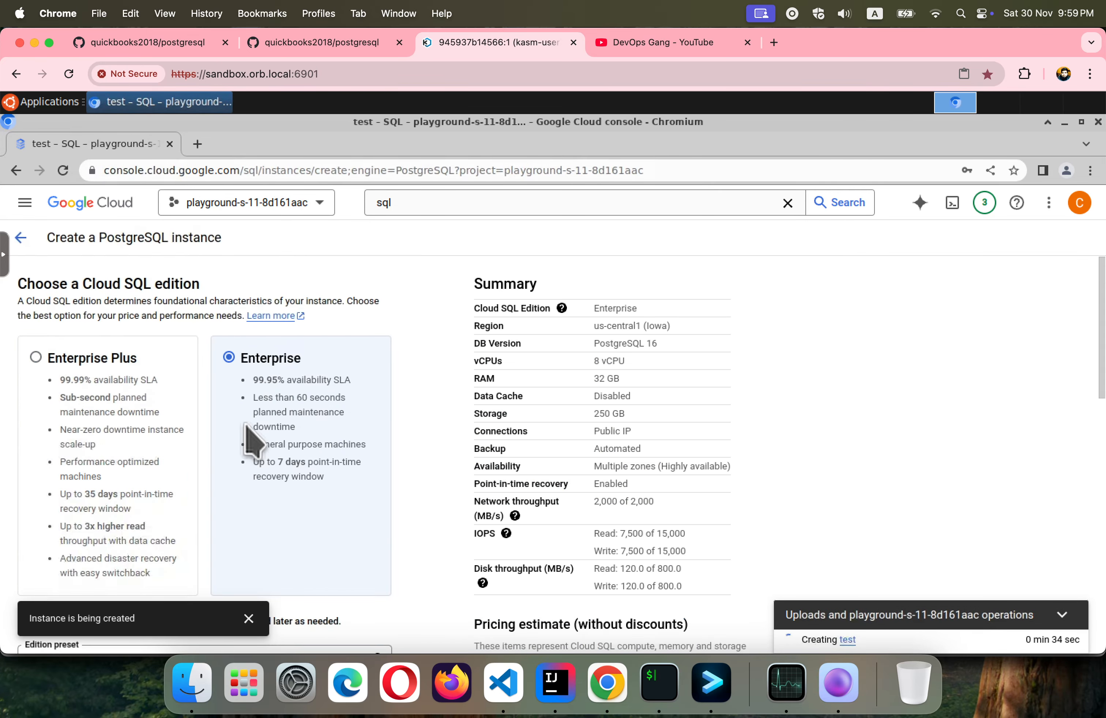
pyautogui.scroll(-2, 248, 432)
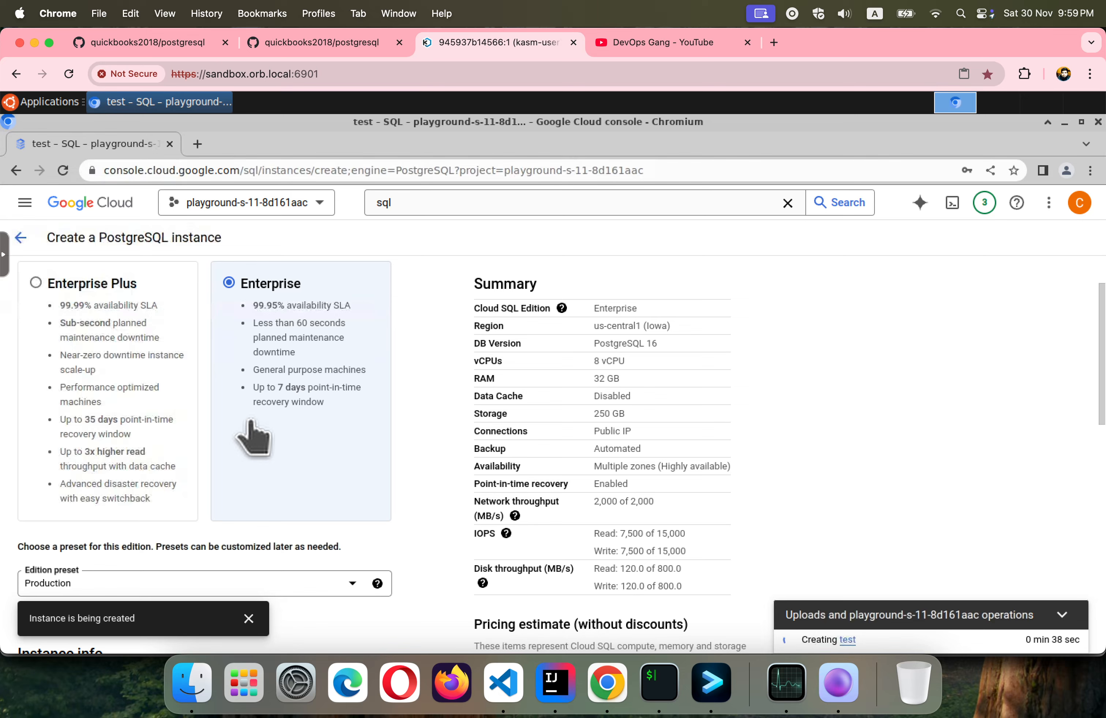
pyautogui.scroll(-5, 252, 439)
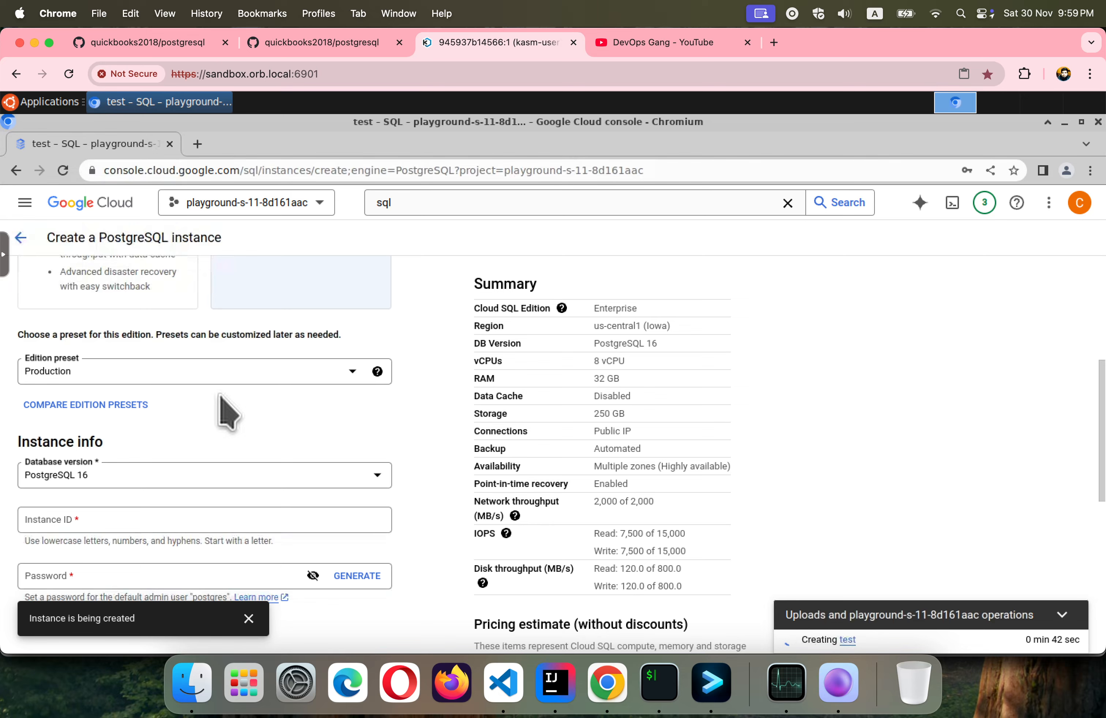
pyautogui.click(290, 376)
pyautogui.click(137, 454)
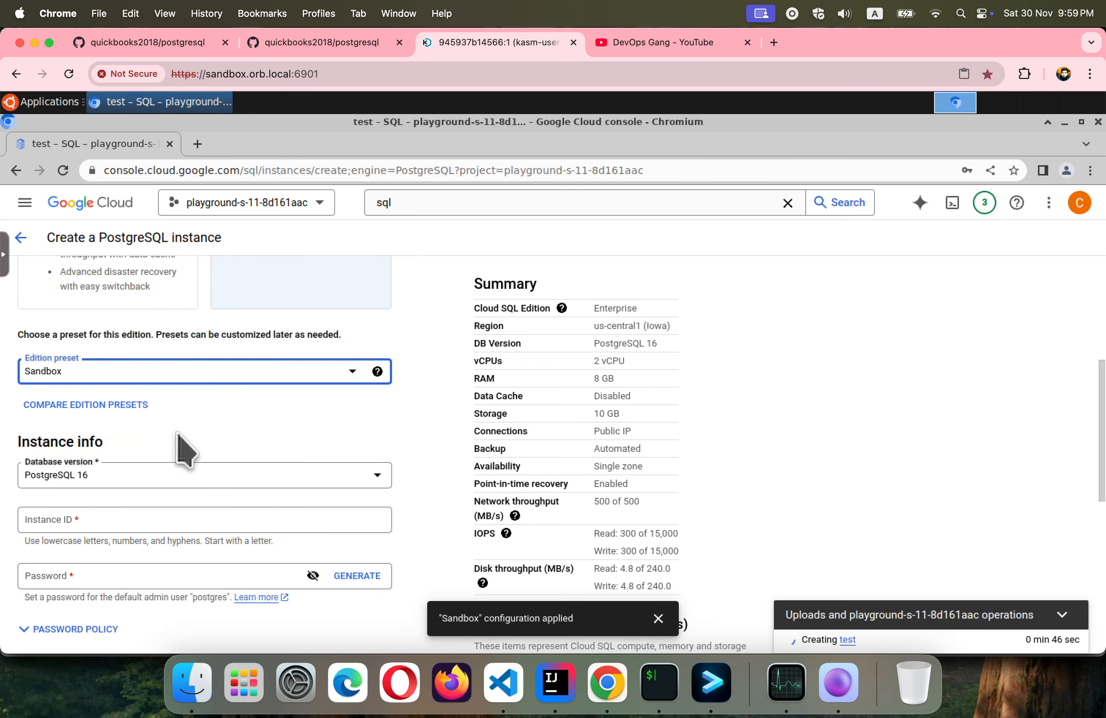
# Set the new instance's database version to PostgreSQL 15.
pyautogui.scroll(-2, 179, 445)
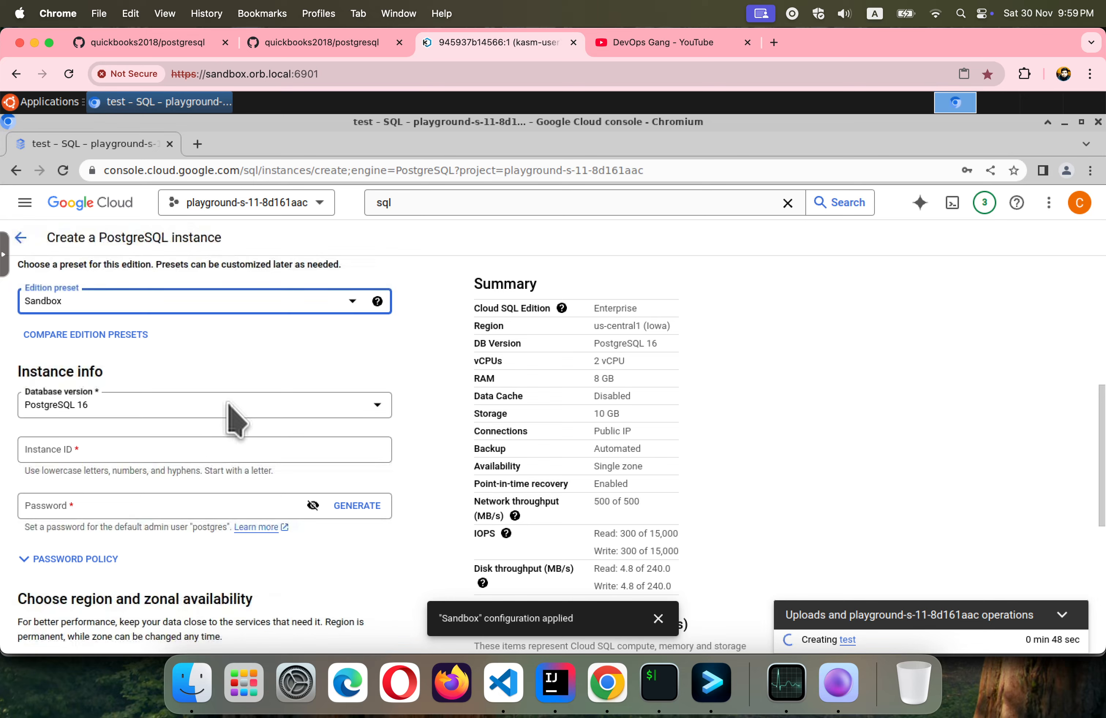
pyautogui.click(250, 403)
pyautogui.click(122, 462)
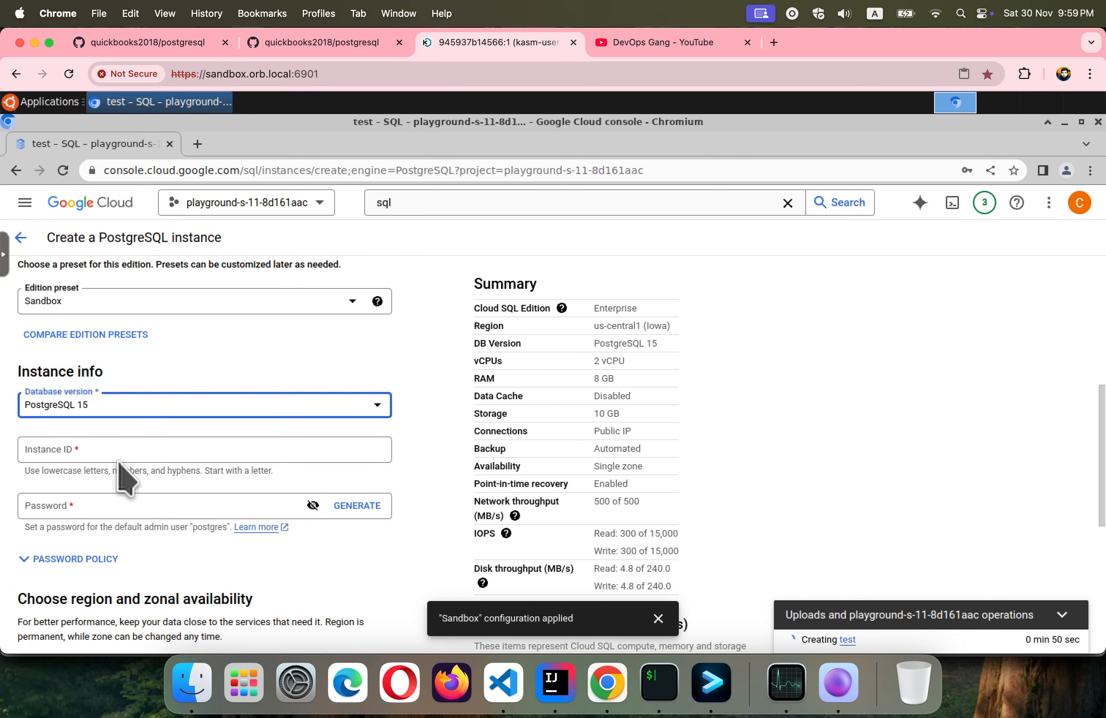
# Set the instance ID to restore and enter the password for the default admin user.
pyautogui.click(83, 451)
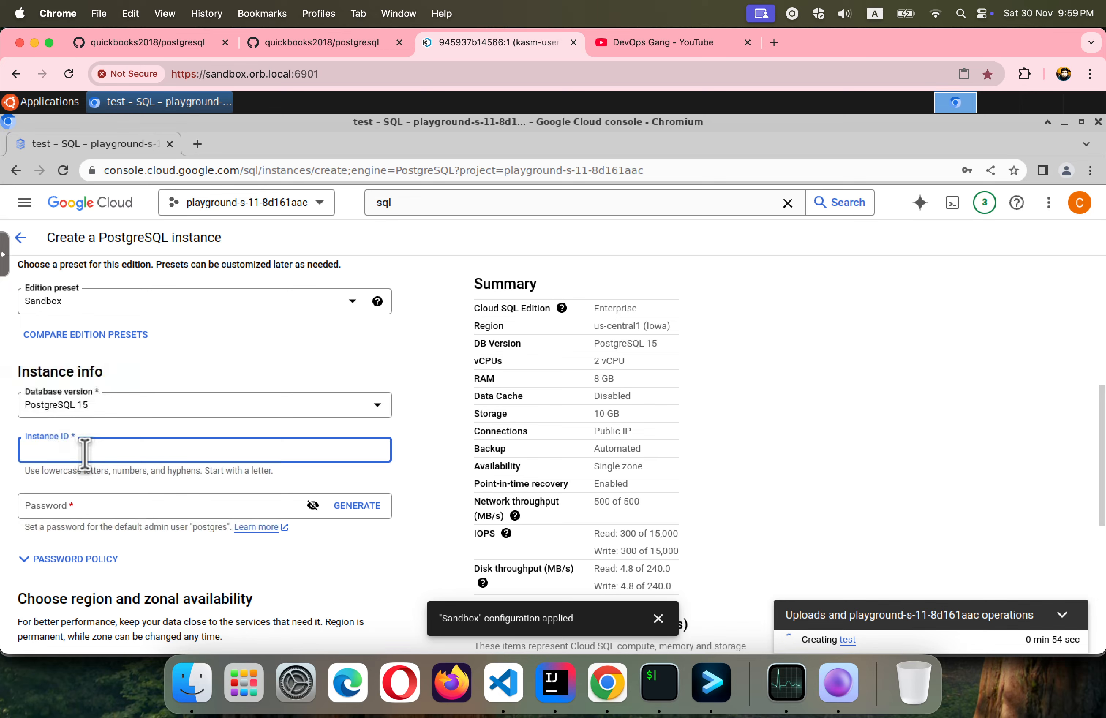
pyautogui.write('restore')
pyautogui.click(84, 506)
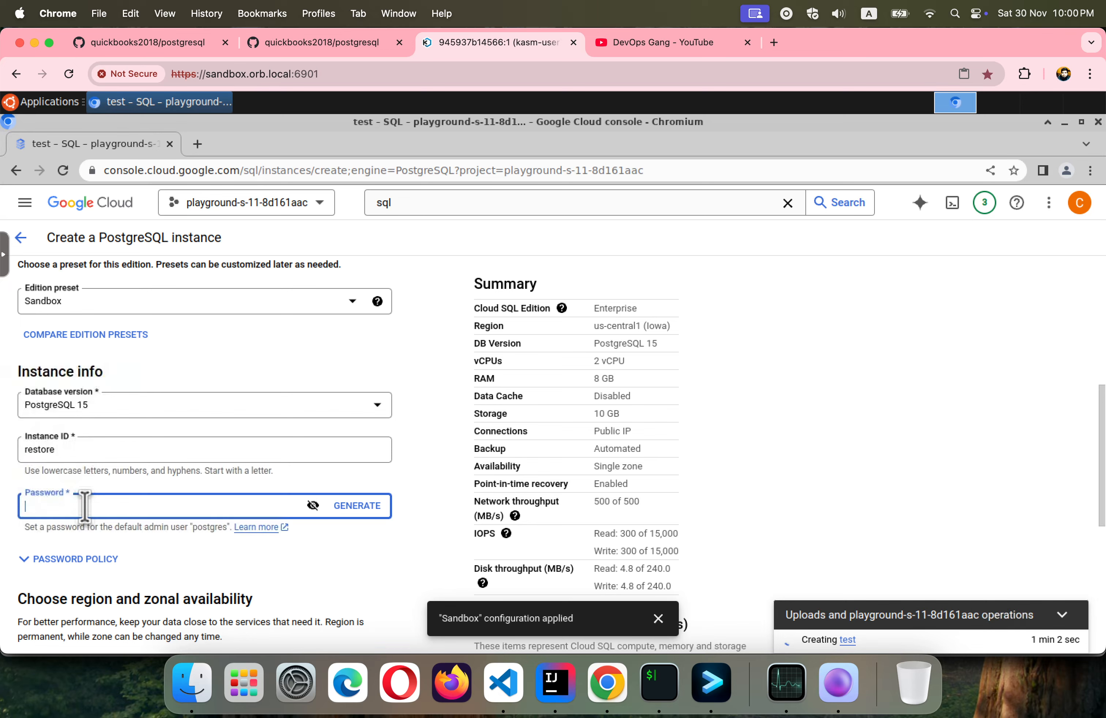
pyautogui.write('•••••••••')
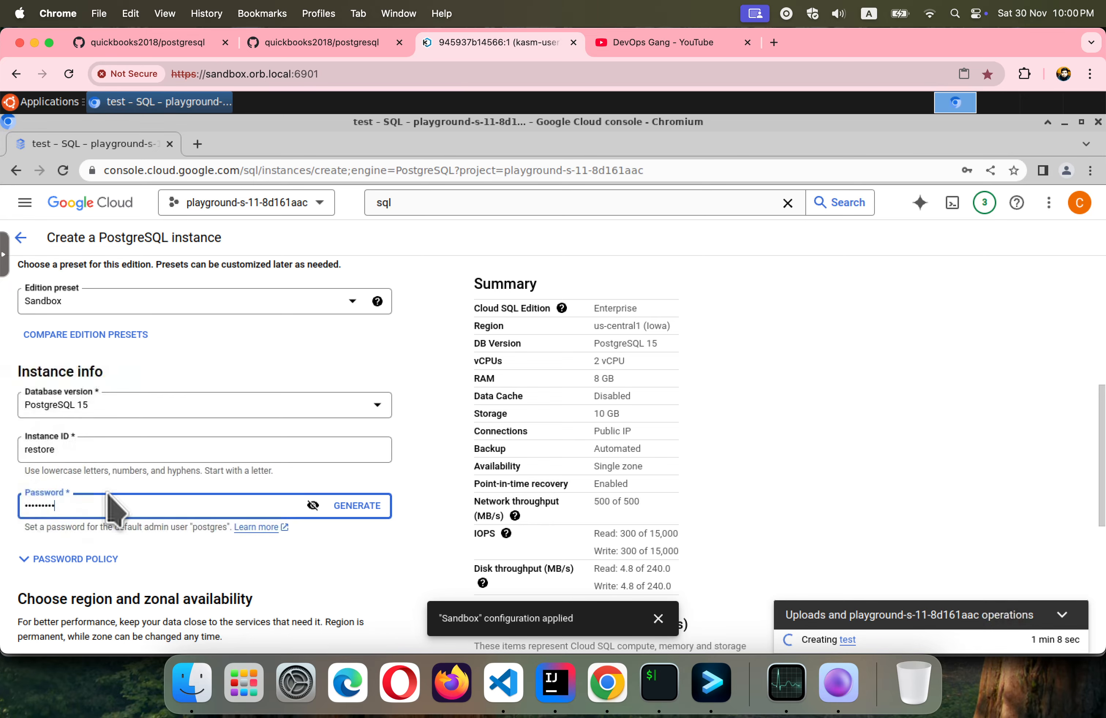
# Review the region and zonal availability settings, including the primary zone option.
pyautogui.scroll(-3, 111, 506)
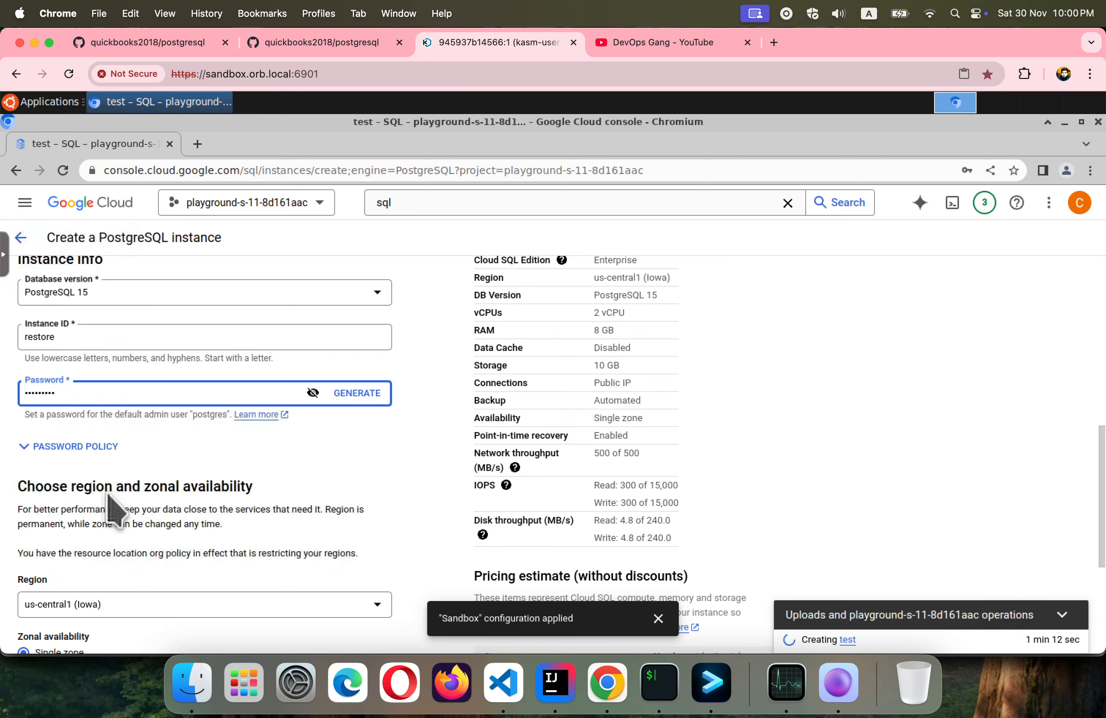
pyautogui.scroll(-5, 112, 509)
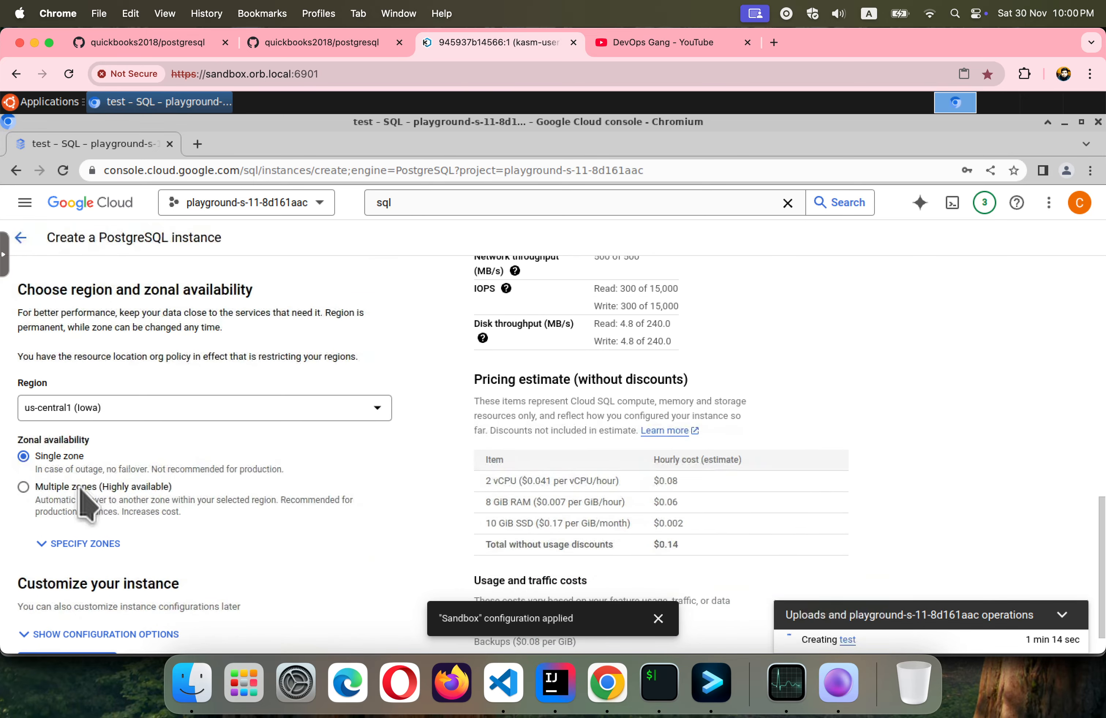
pyautogui.scroll(-1, 182, 411)
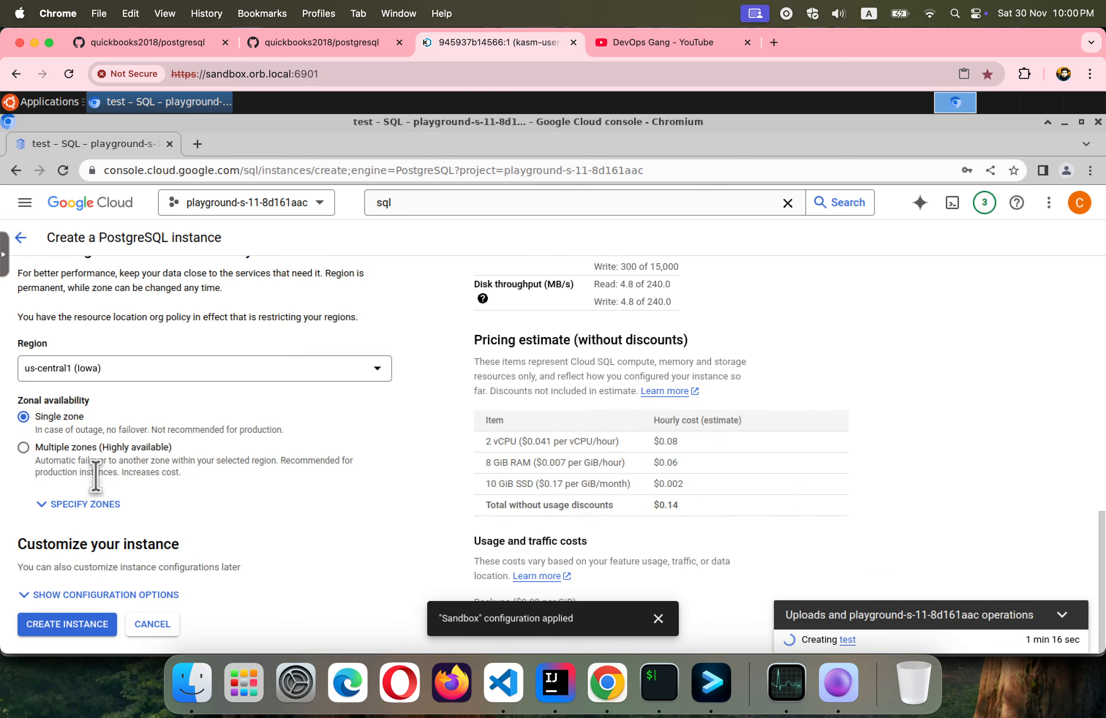
pyautogui.click(90, 506)
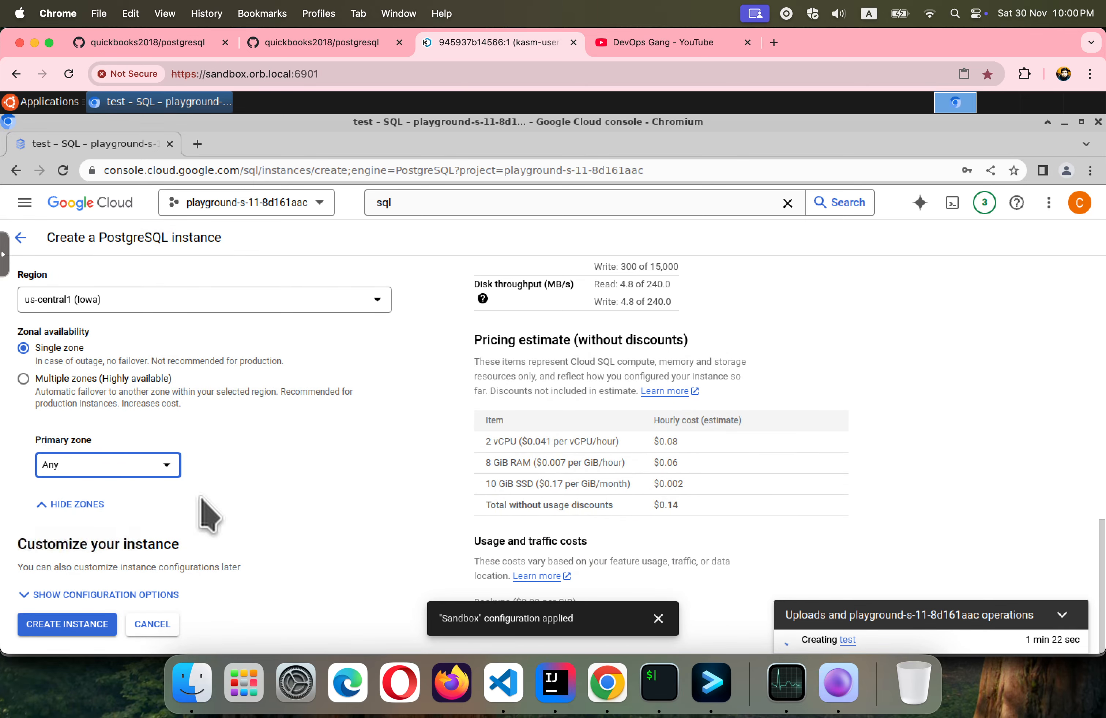
# Reveal the storage options and set the machine configuration to 1 vCPU, 3.75 GB on a dedicated core.
pyautogui.click(93, 596)
pyautogui.scroll(-4, 210, 563)
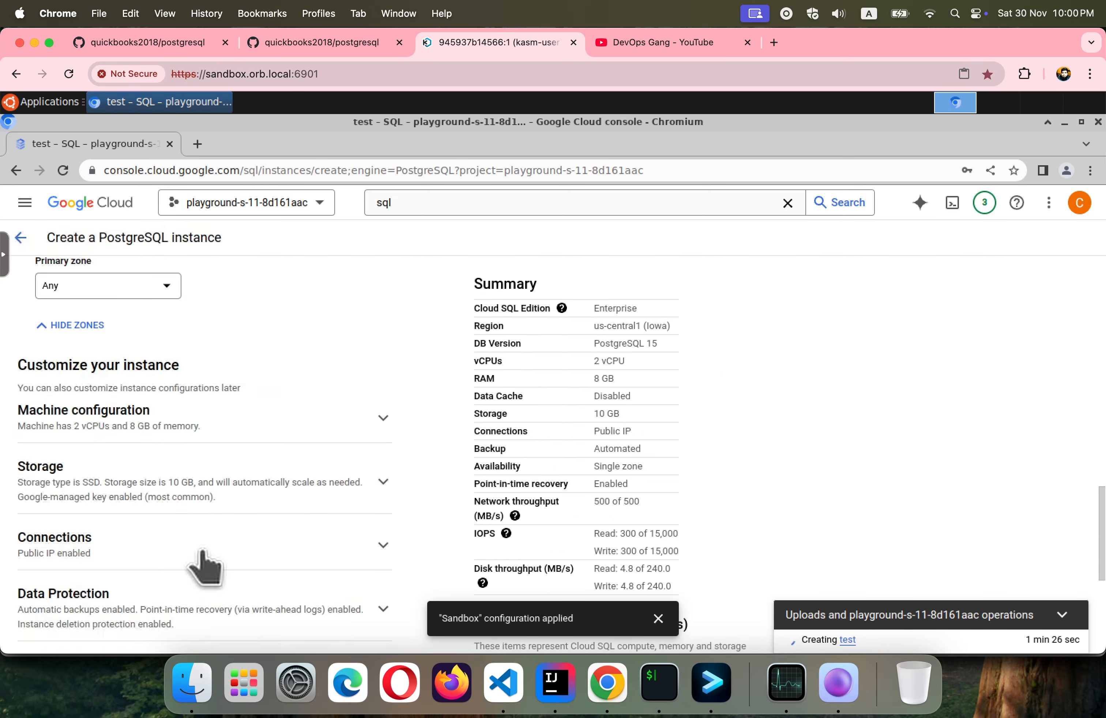
pyautogui.scroll(-3, 196, 559)
pyautogui.click(345, 354)
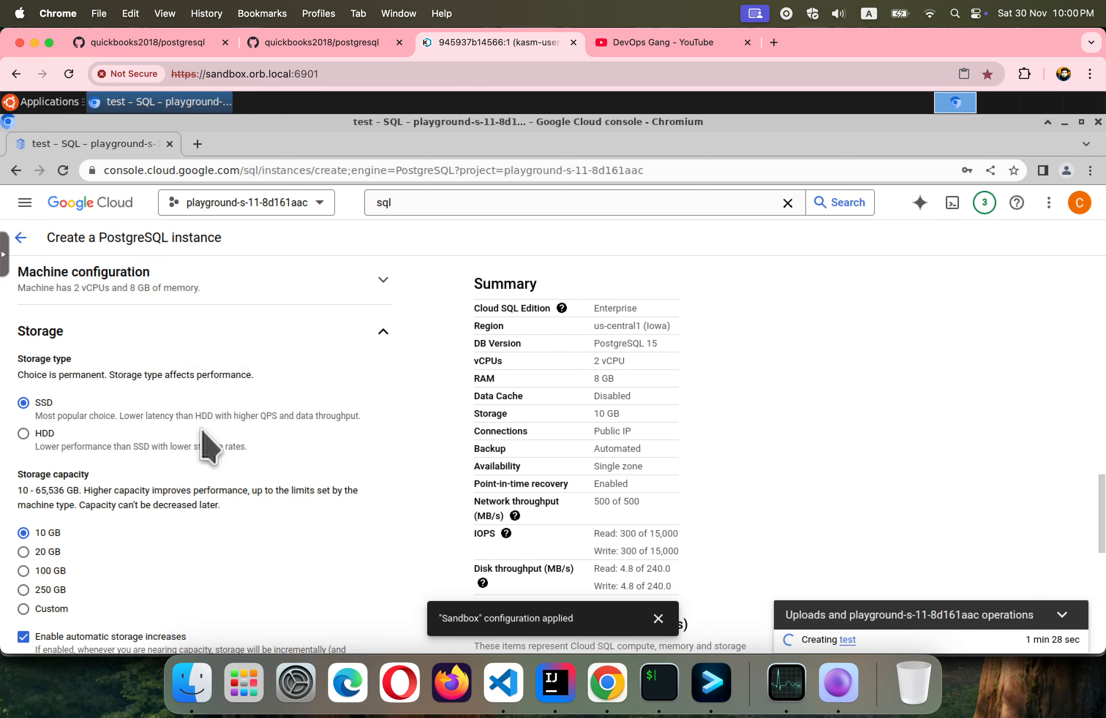
pyautogui.scroll(3, 224, 383)
pyautogui.click(223, 371)
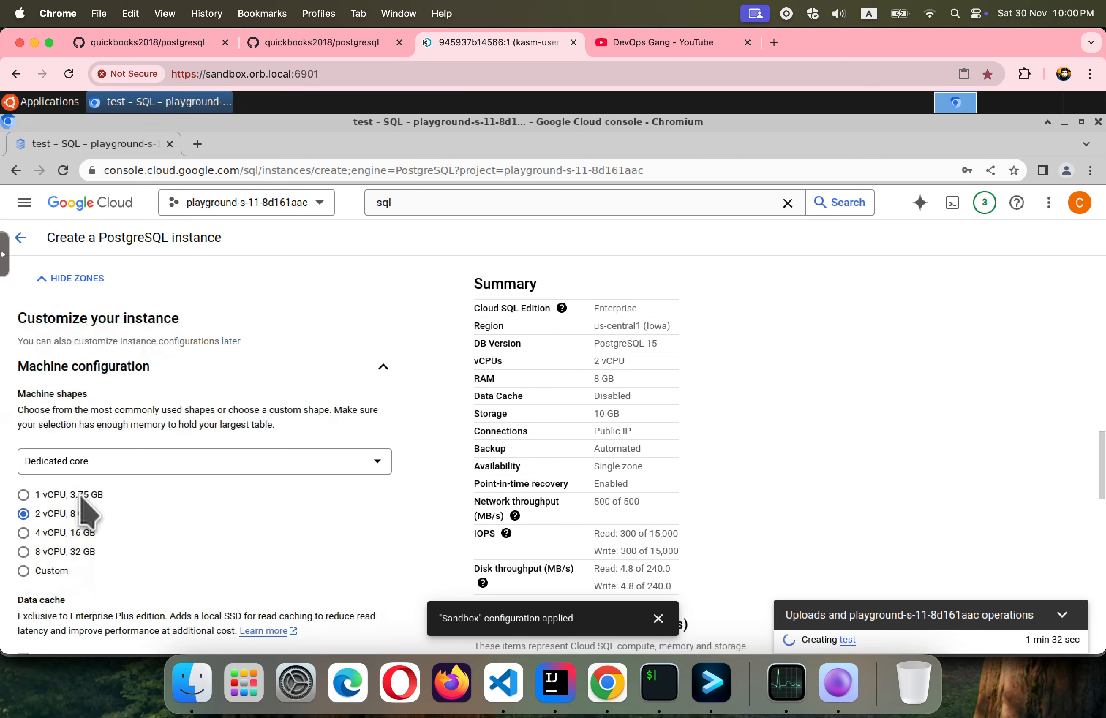
pyautogui.click(80, 497)
pyautogui.scroll(3, 233, 415)
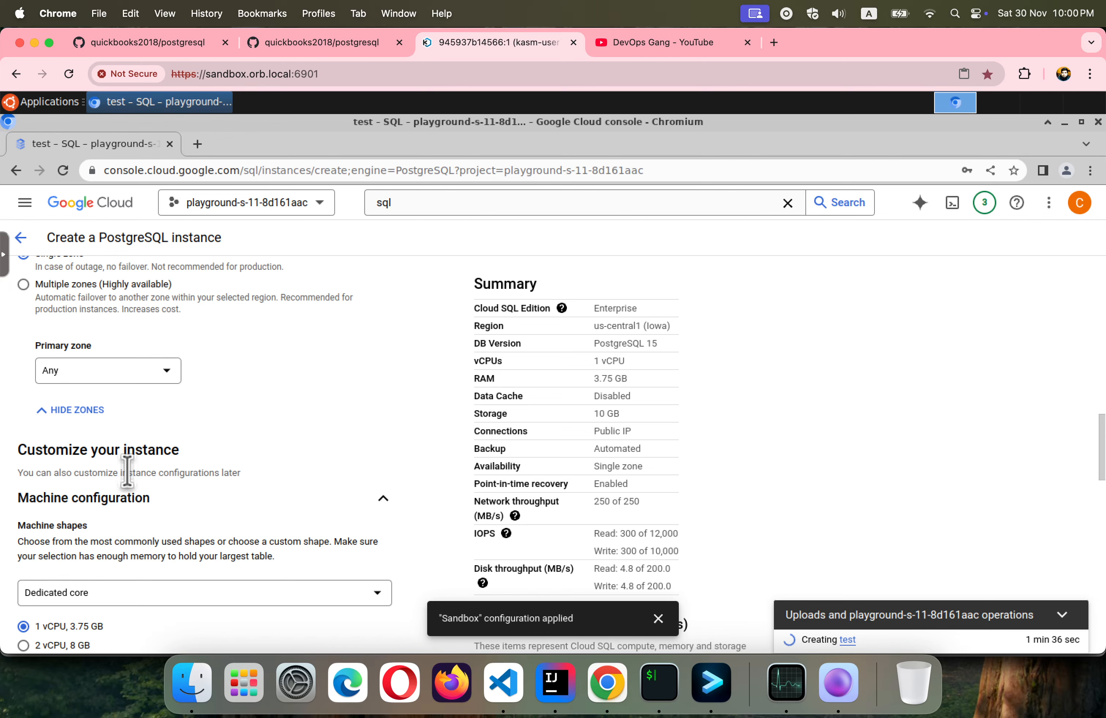
# Examine the restore instance's data protection settings for automated daily backups and point-in-time recovery.
pyautogui.scroll(-10, 127, 471)
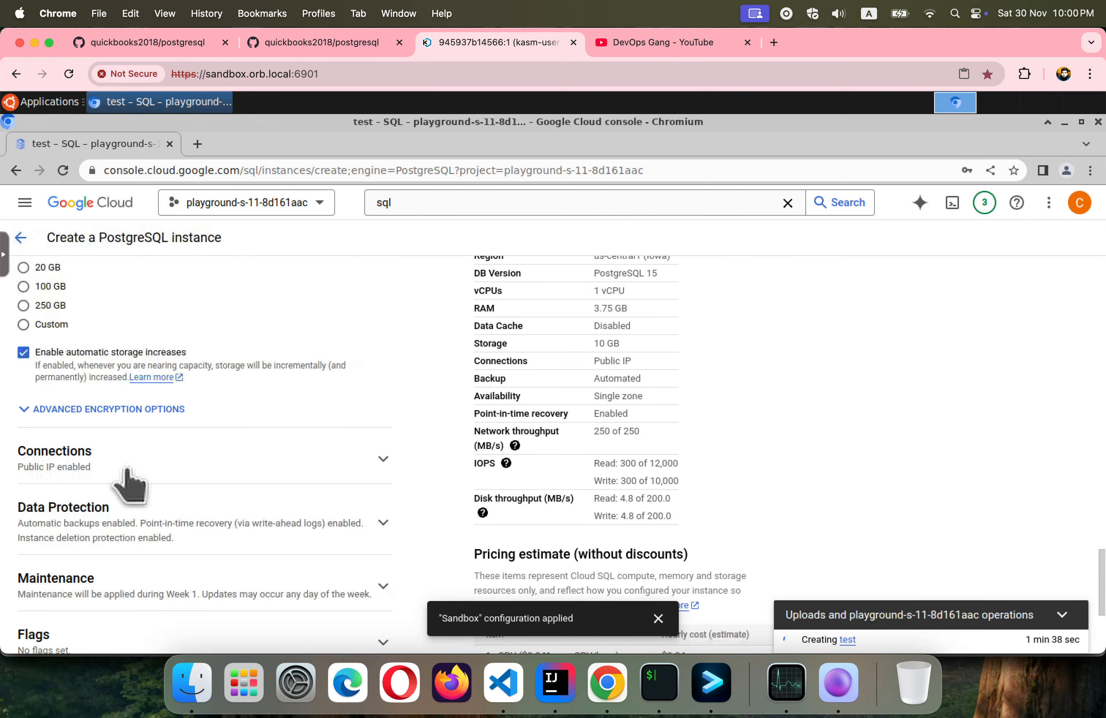
pyautogui.scroll(-5, 129, 485)
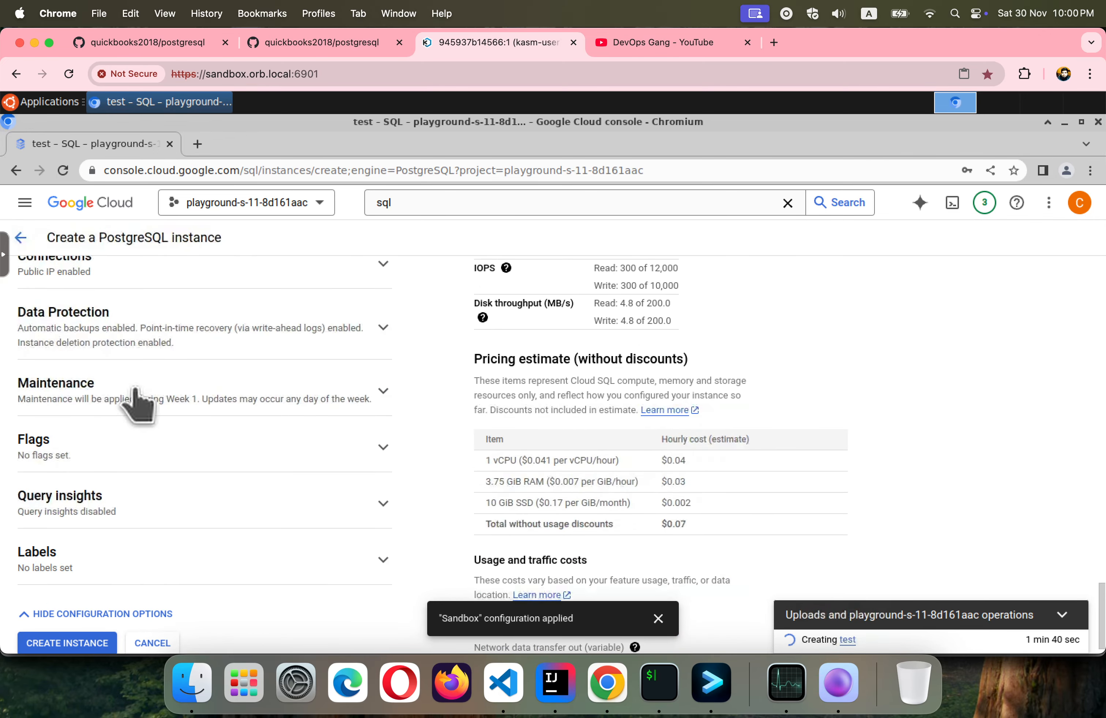
pyautogui.click(247, 336)
pyautogui.scroll(5, 247, 336)
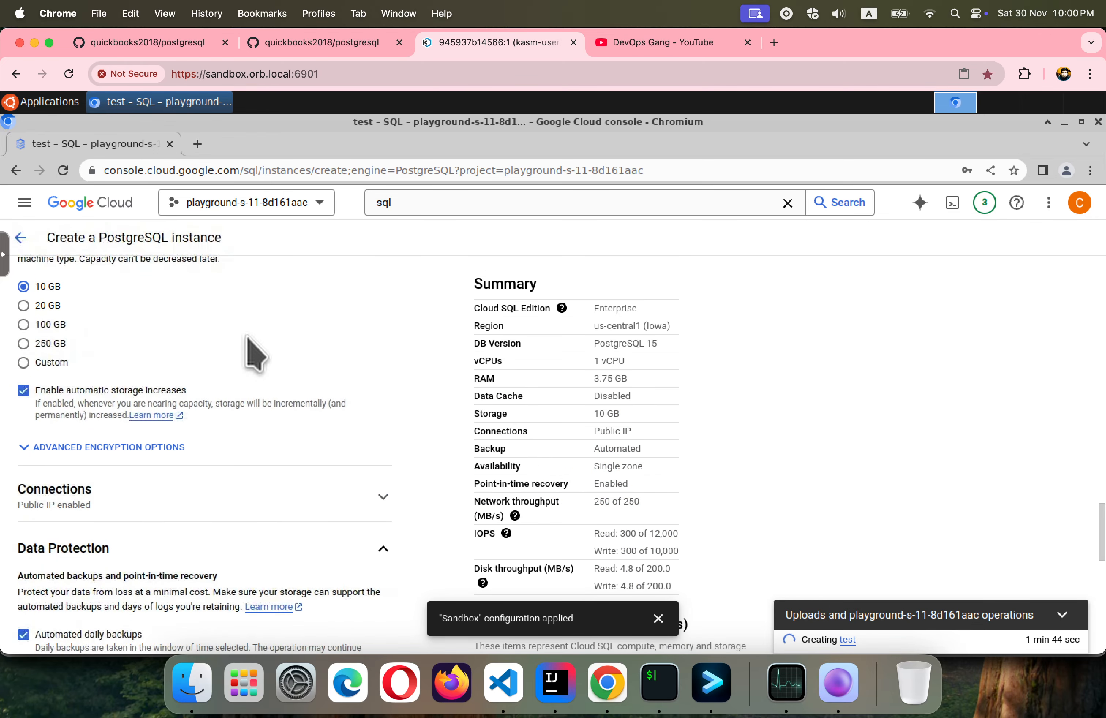
pyautogui.scroll(-3, 218, 532)
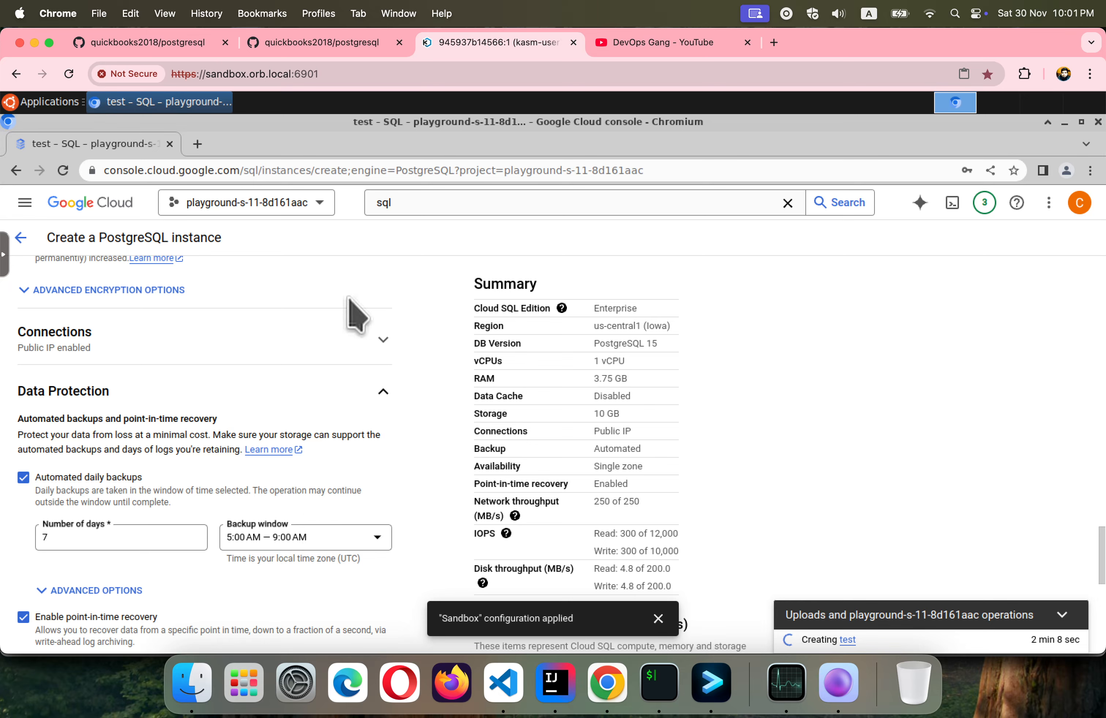
# Enable private IP on the default network for the restore instance and show its allocated IP range option.
pyautogui.click(373, 345)
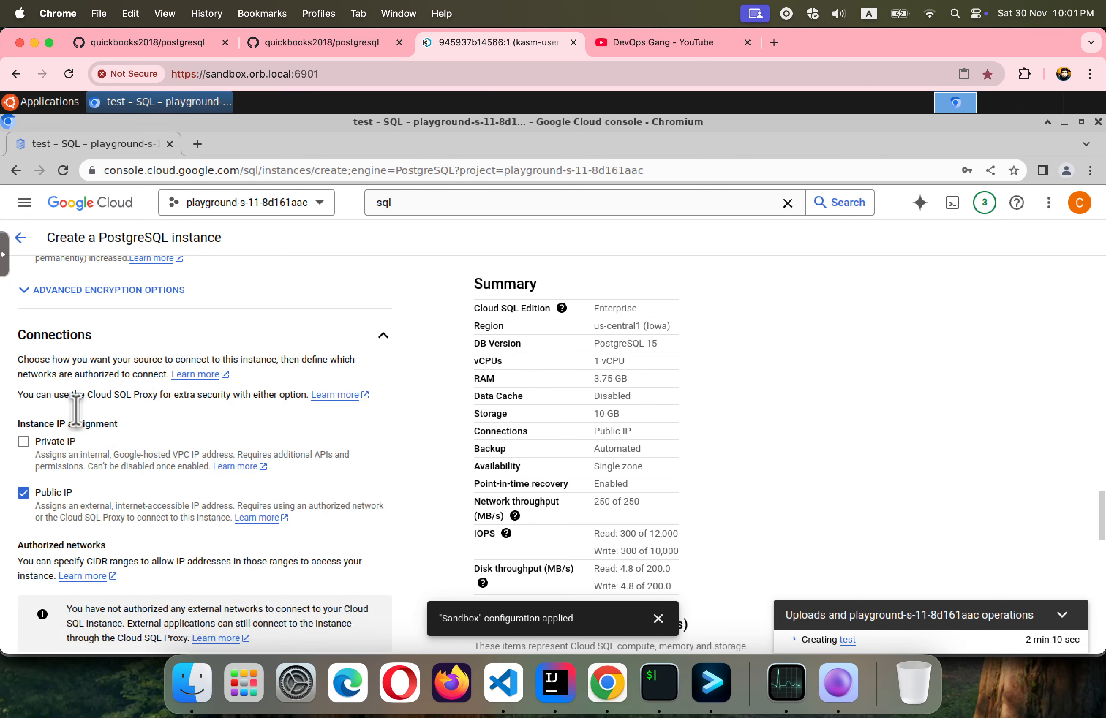
pyautogui.click(75, 442)
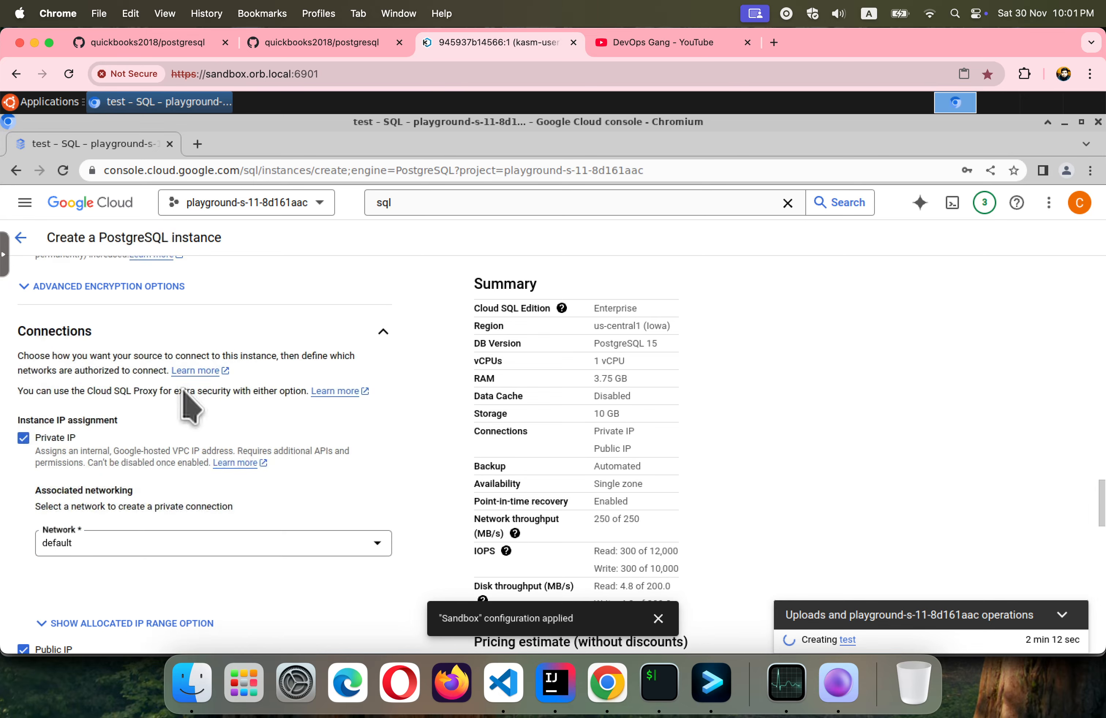
pyautogui.scroll(-2, 185, 406)
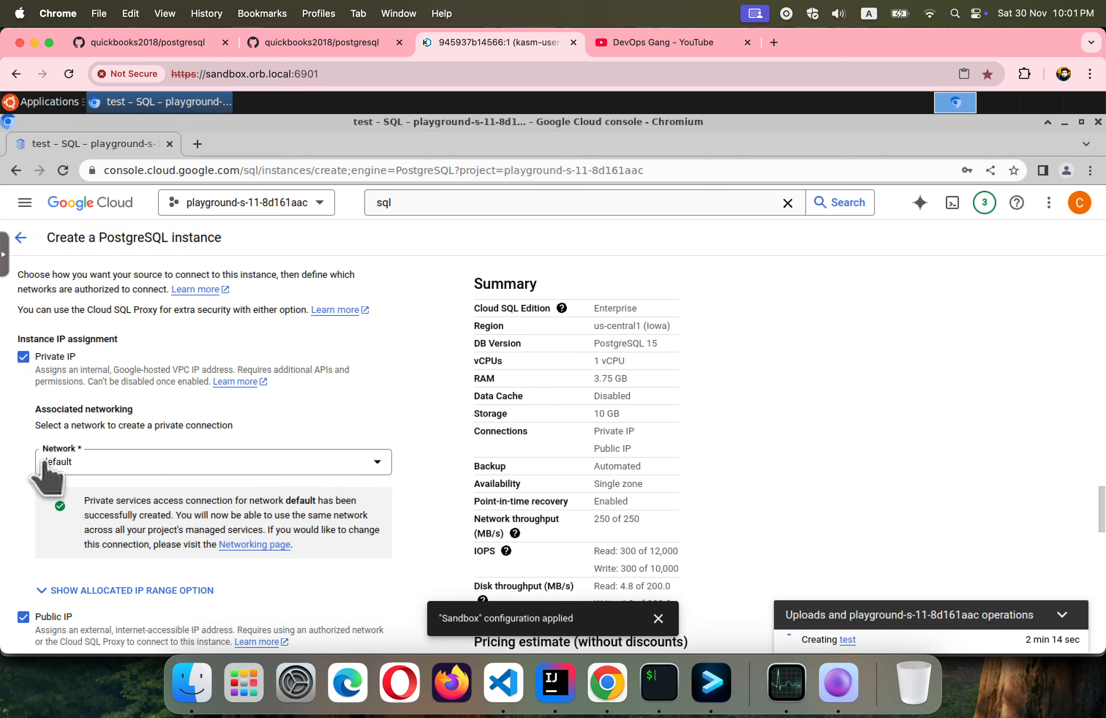
pyautogui.scroll(-2, 189, 447)
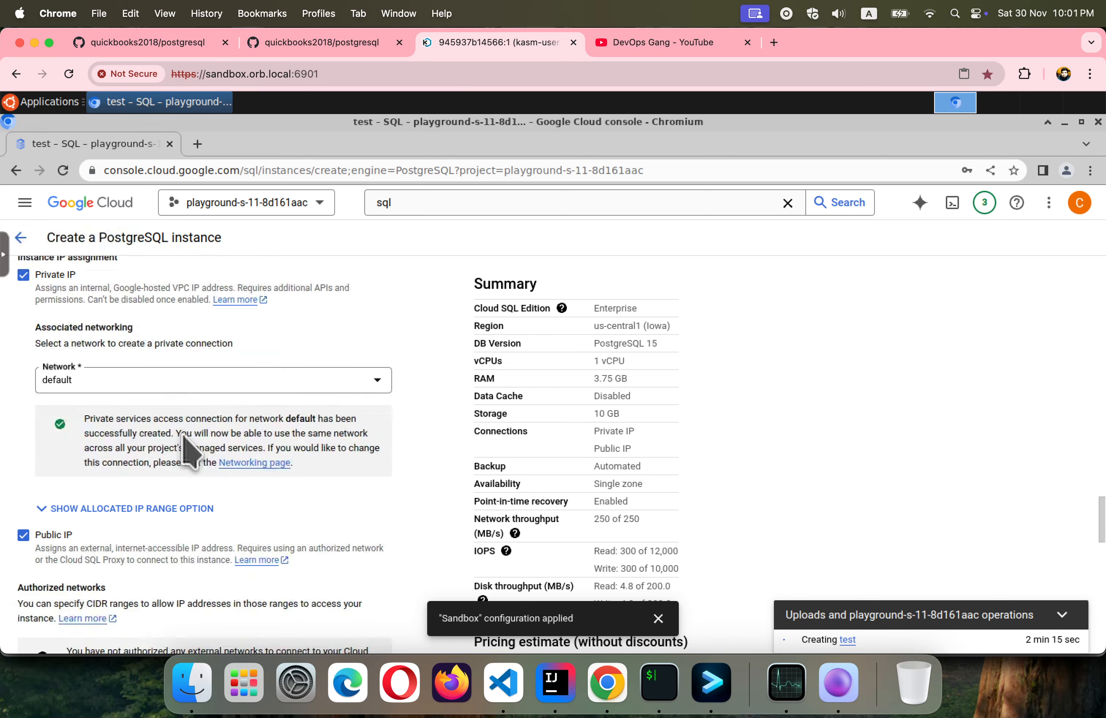
pyautogui.click(116, 506)
pyautogui.scroll(-2, 119, 518)
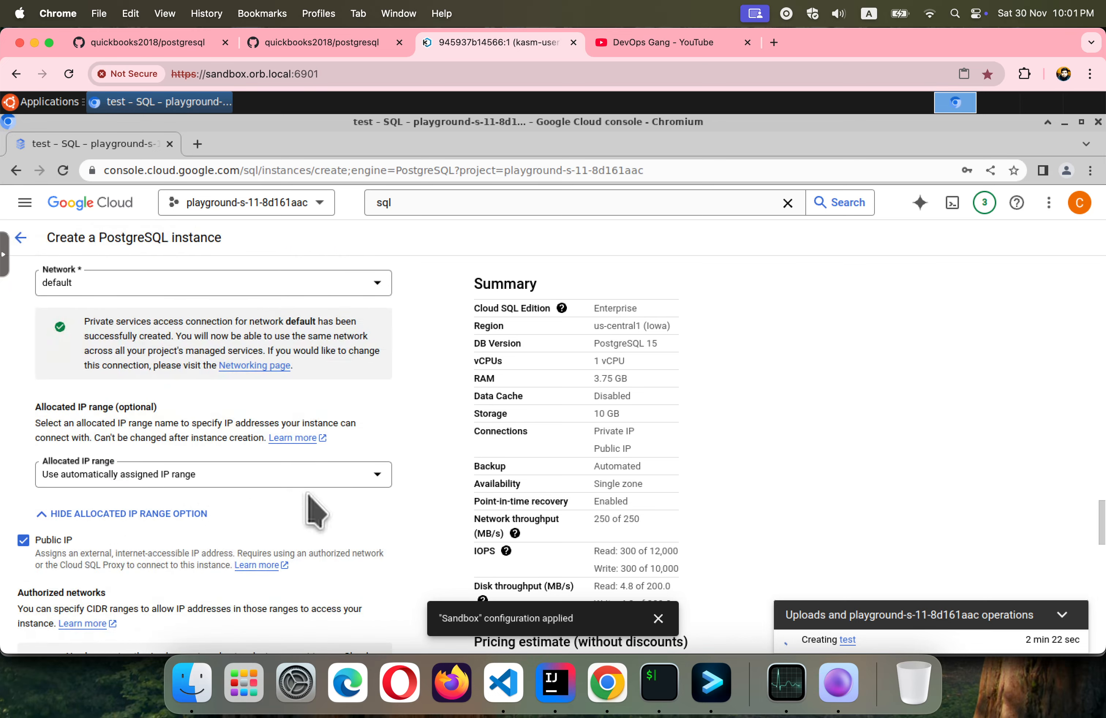
pyautogui.scroll(-5, 308, 494)
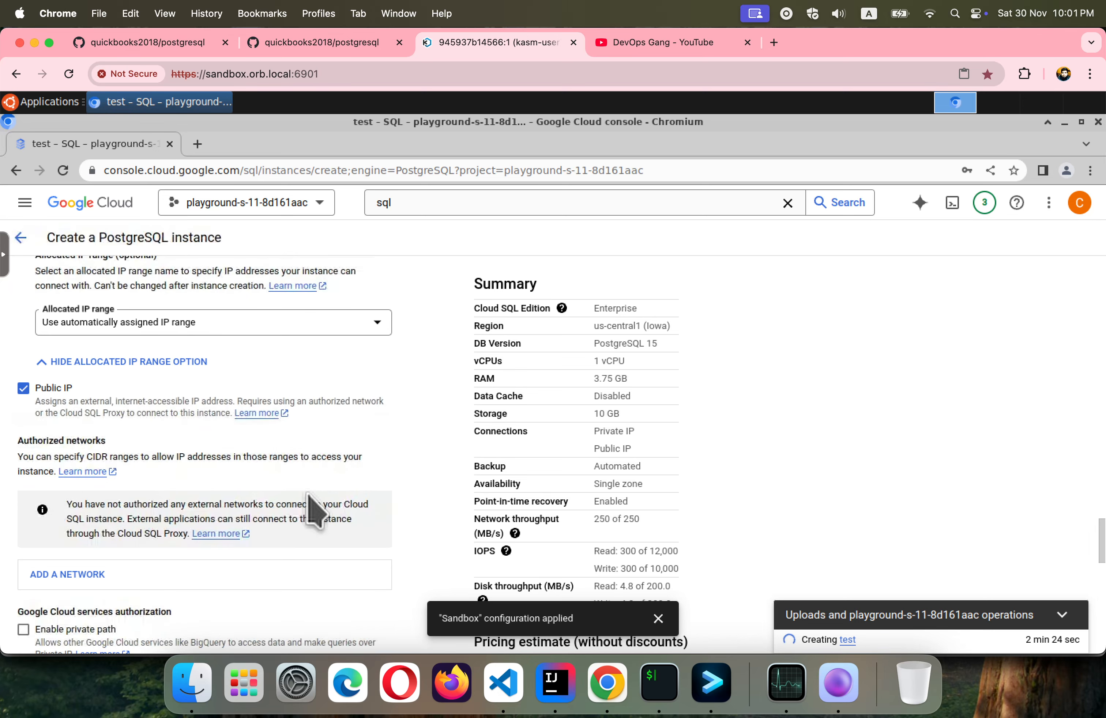
# Enable private path for Google Cloud services, reveal the maintenance settings and create the restore instance.
pyautogui.scroll(-5, 313, 504)
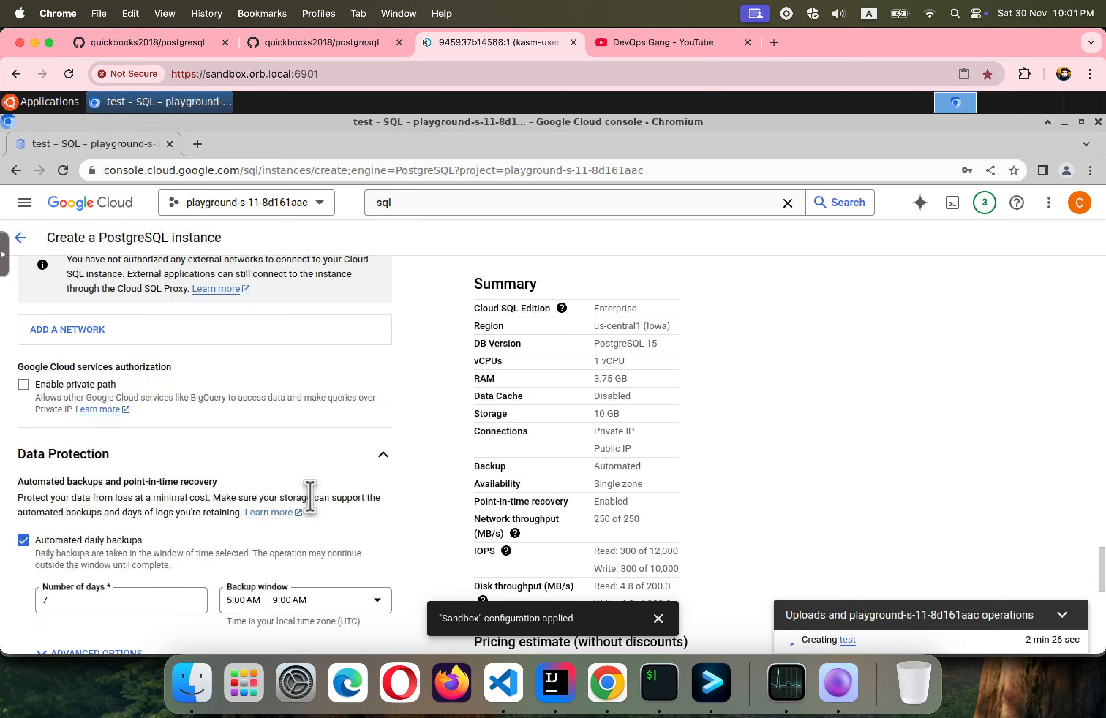
pyautogui.click(31, 389)
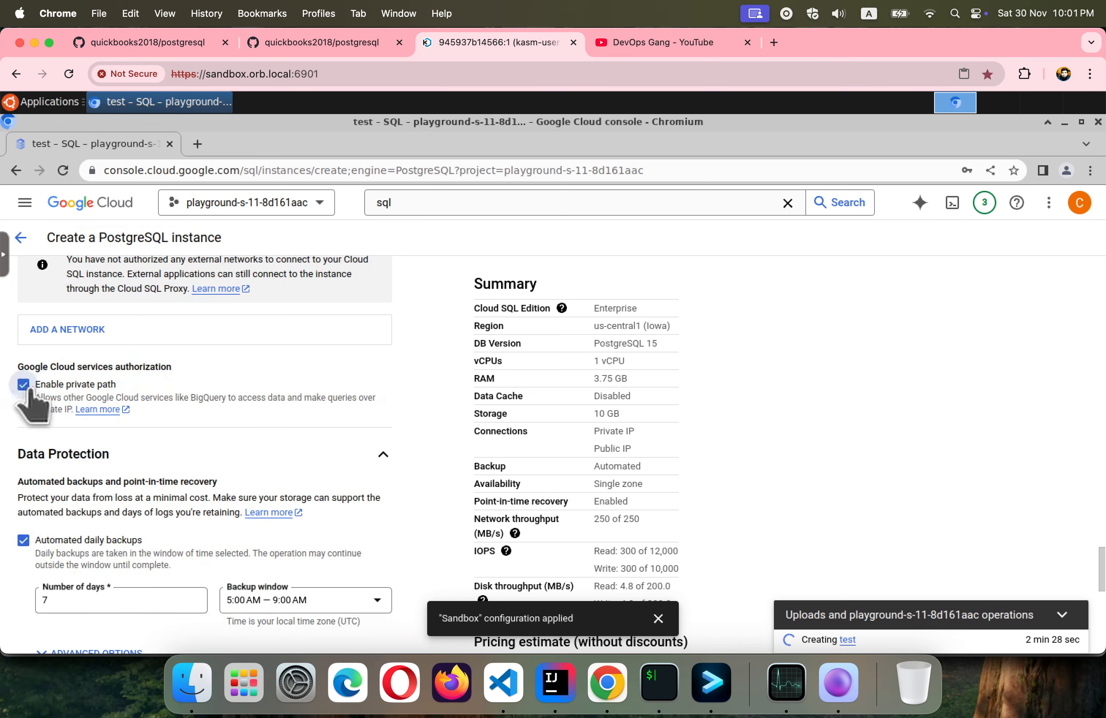
pyautogui.scroll(-5, 222, 383)
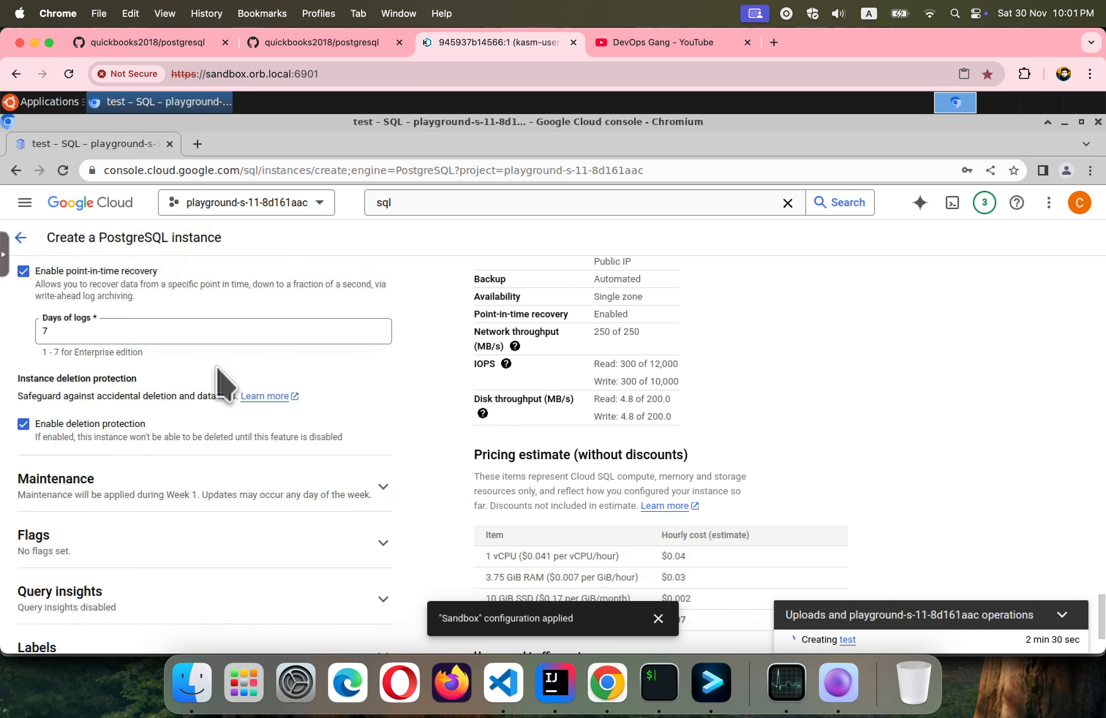
pyautogui.click(280, 487)
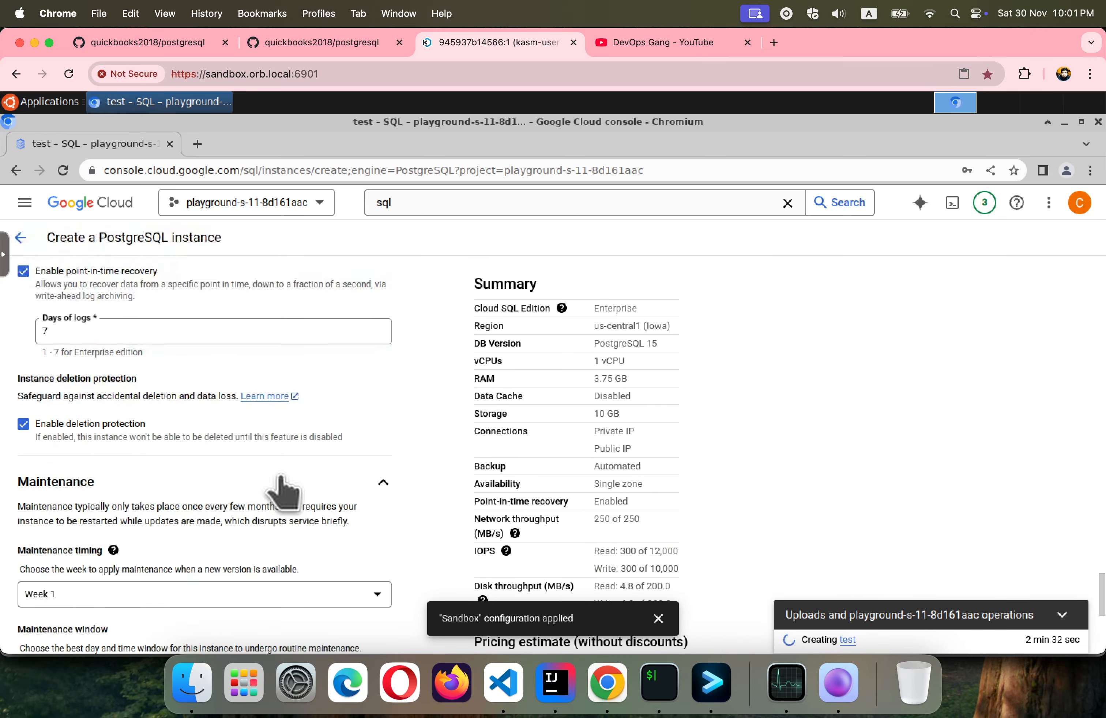
pyautogui.scroll(-8, 289, 467)
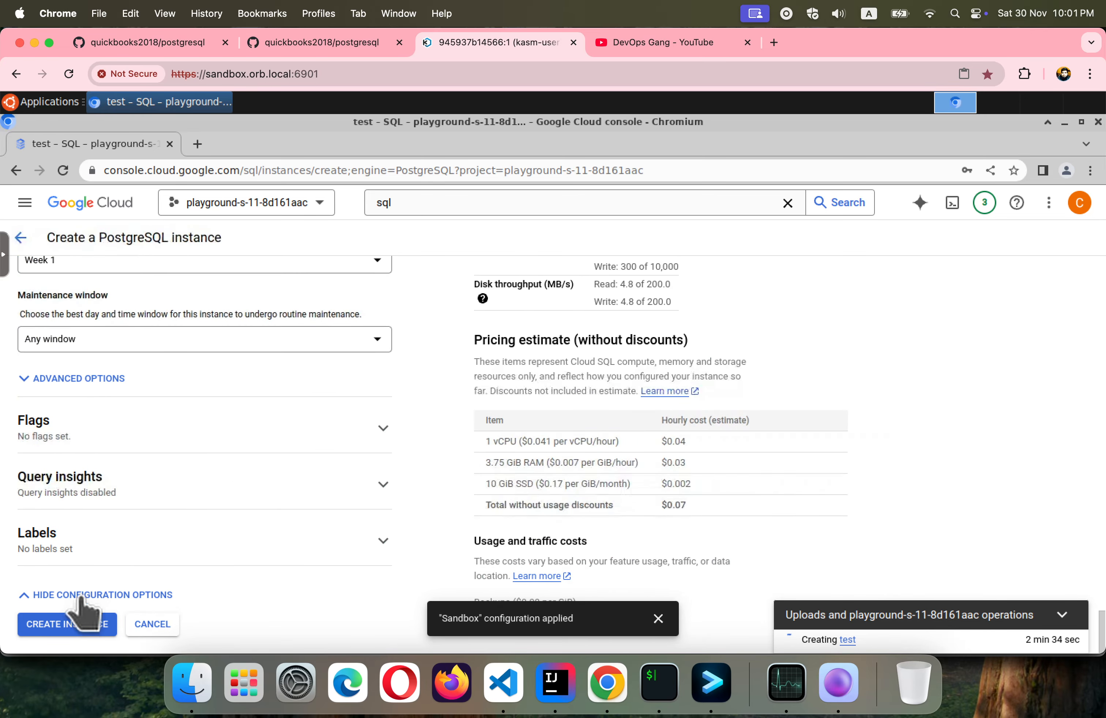
pyautogui.click(75, 624)
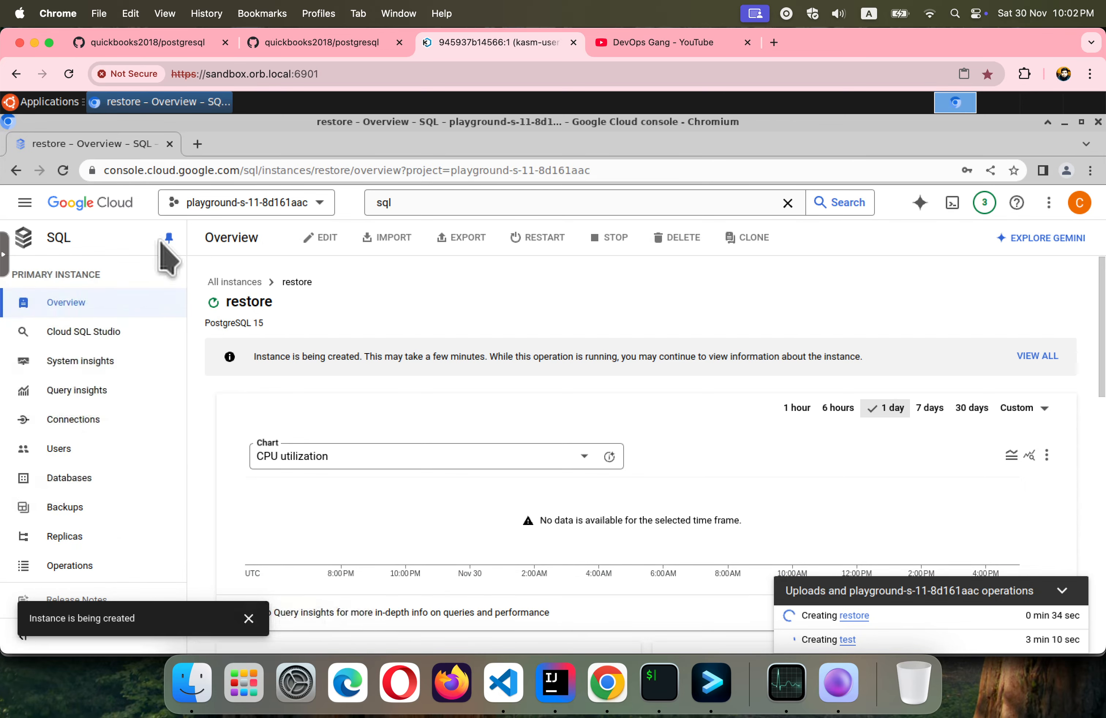
# Open the backups page of the test instance and collapse the operations progress list.
pyautogui.click(234, 281)
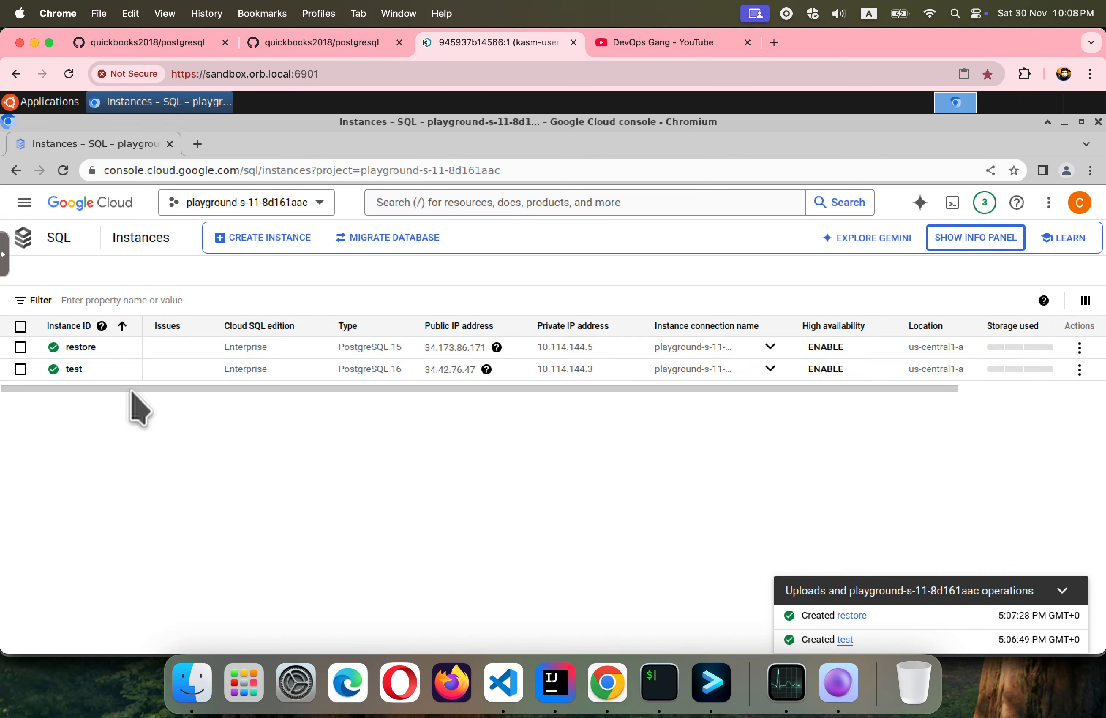
pyautogui.click(73, 370)
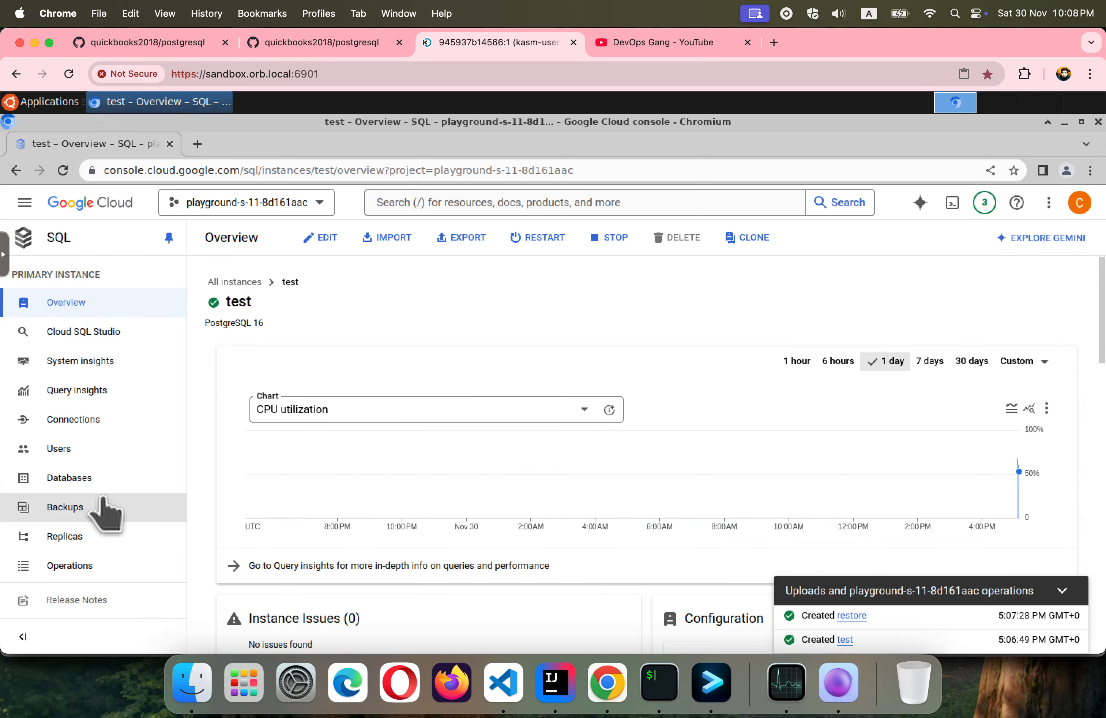
pyautogui.click(103, 510)
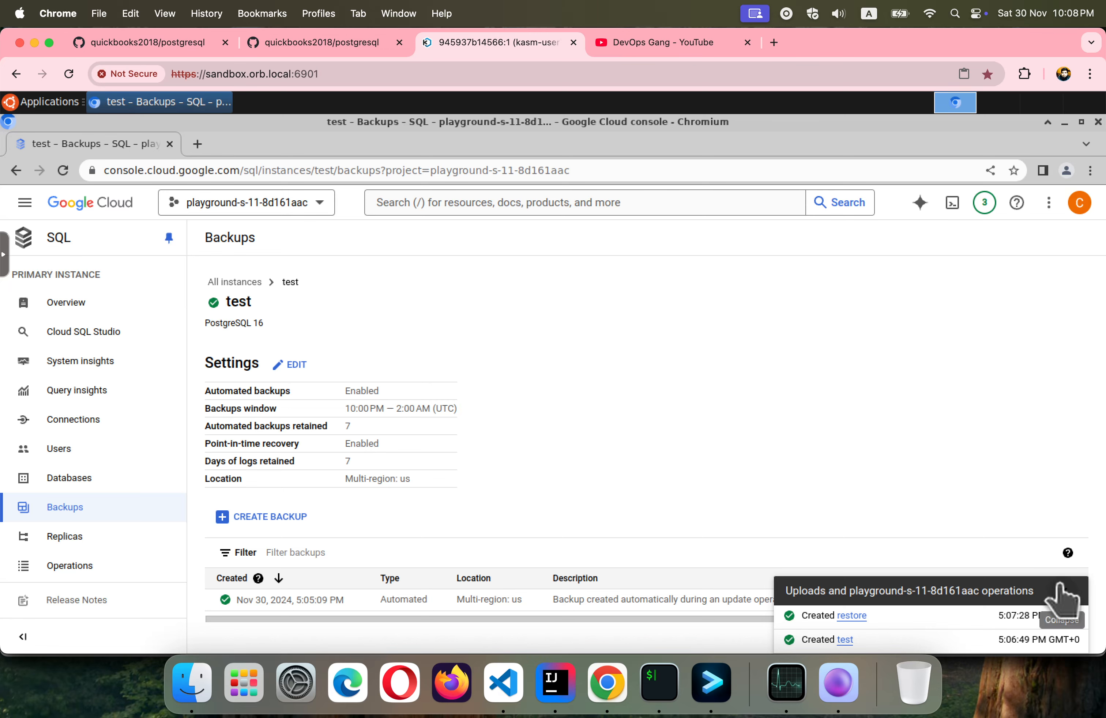
pyautogui.click(1057, 599)
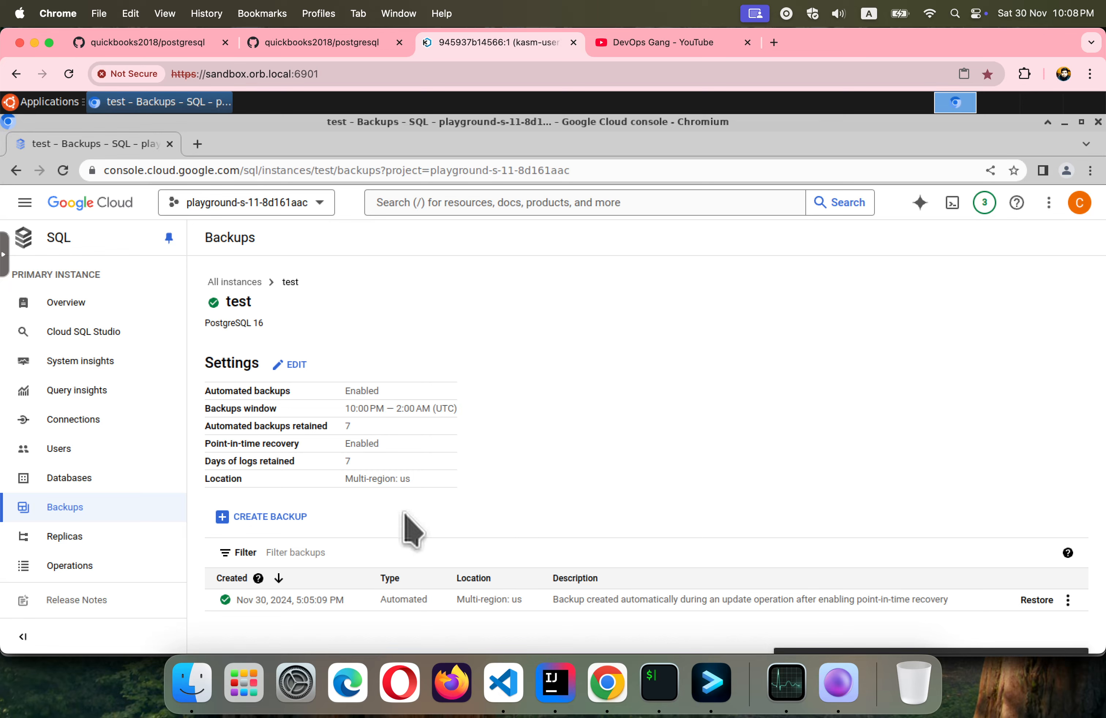
# Create an on-demand backup of the test instance with the description "on-demand-full-backup" and dismiss the progress notices.
pyautogui.click(283, 518)
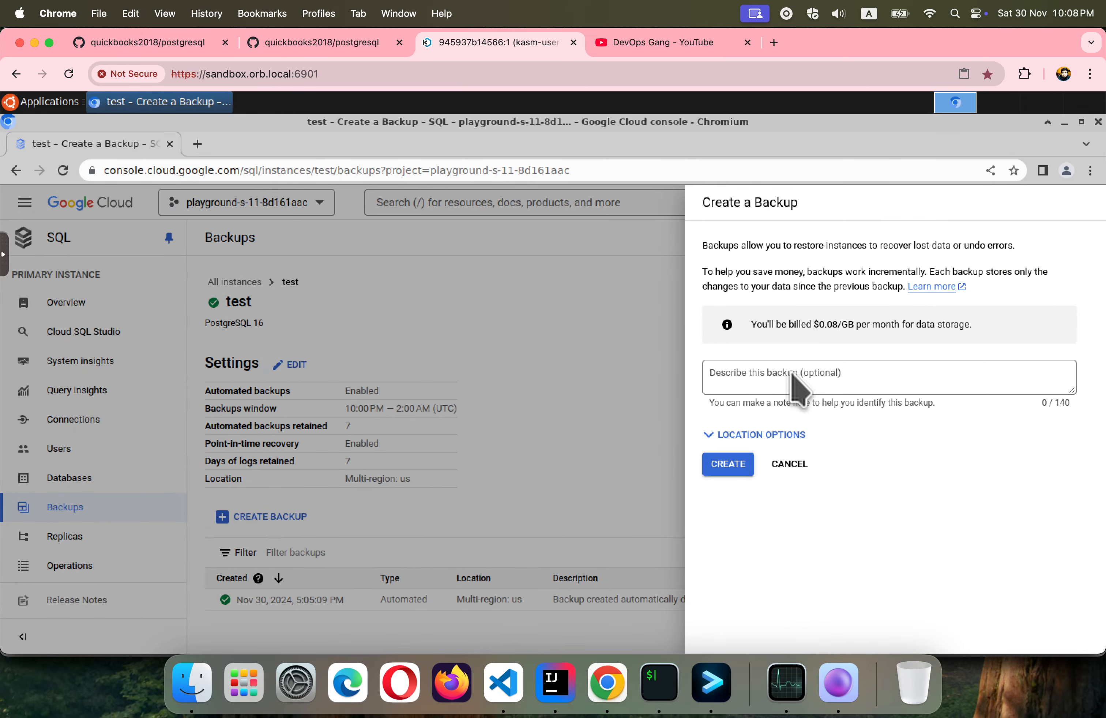
pyautogui.click(816, 366)
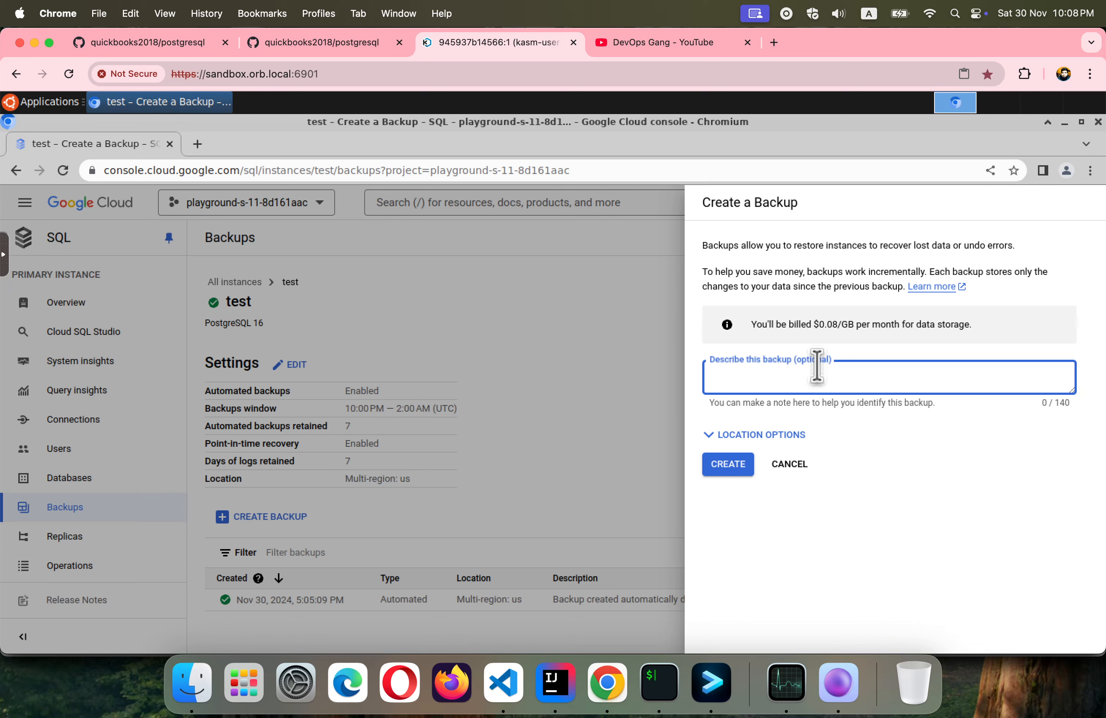
pyautogui.write('on-demand-full-backup')
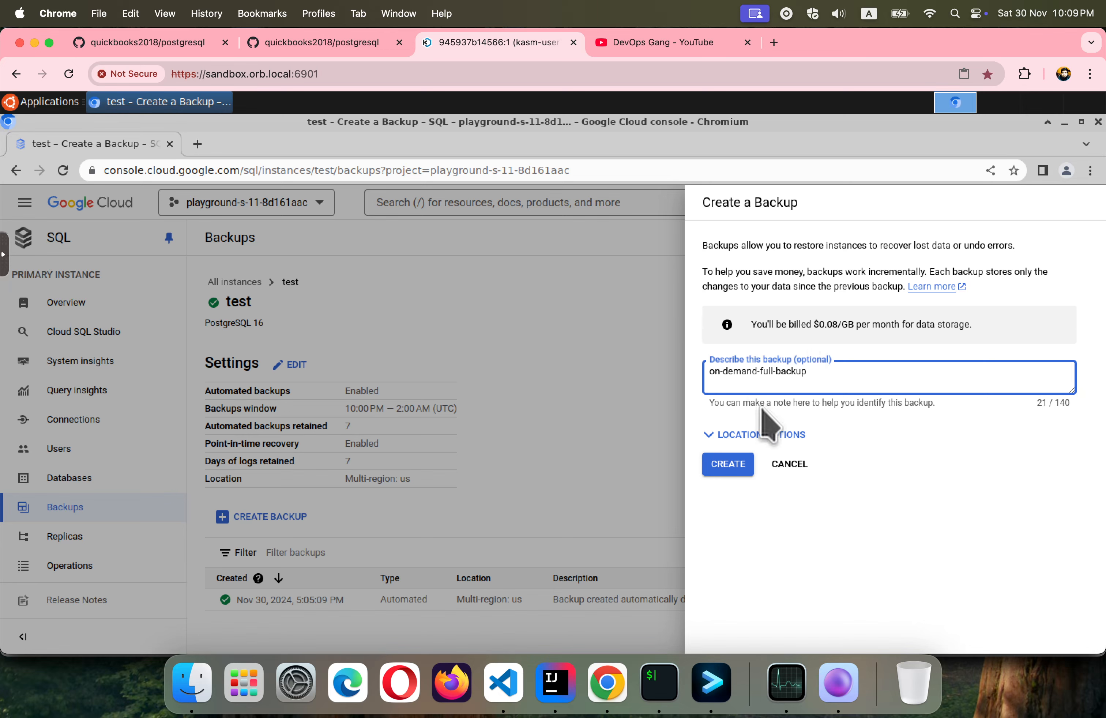
pyautogui.click(733, 465)
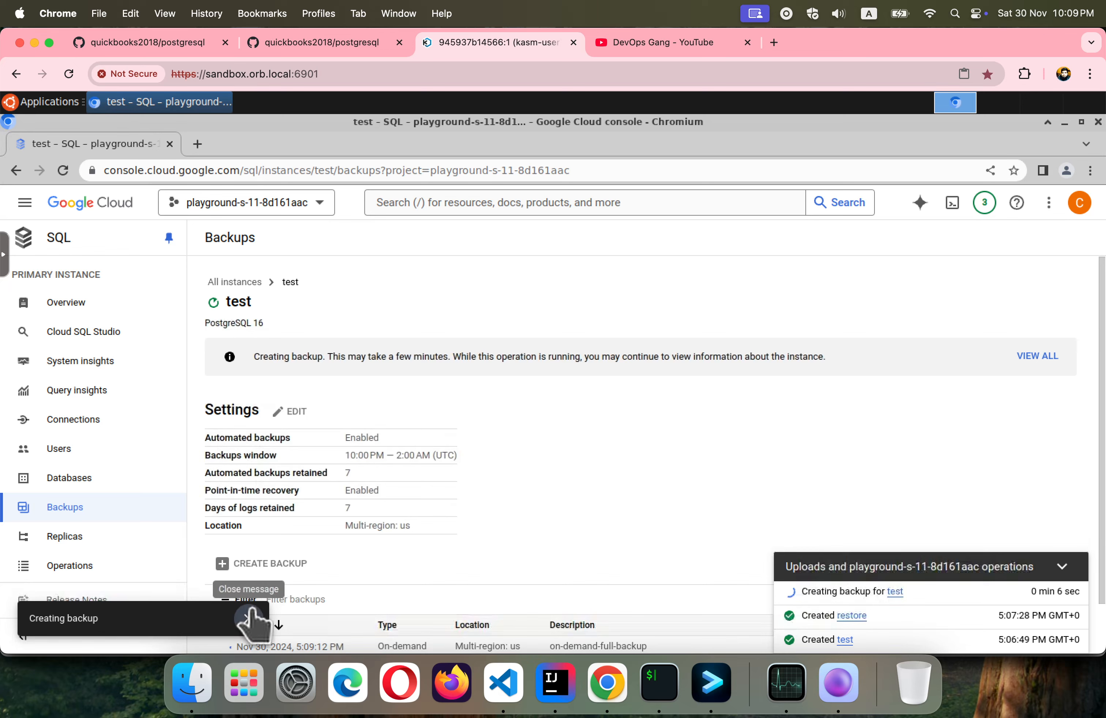
pyautogui.click(249, 619)
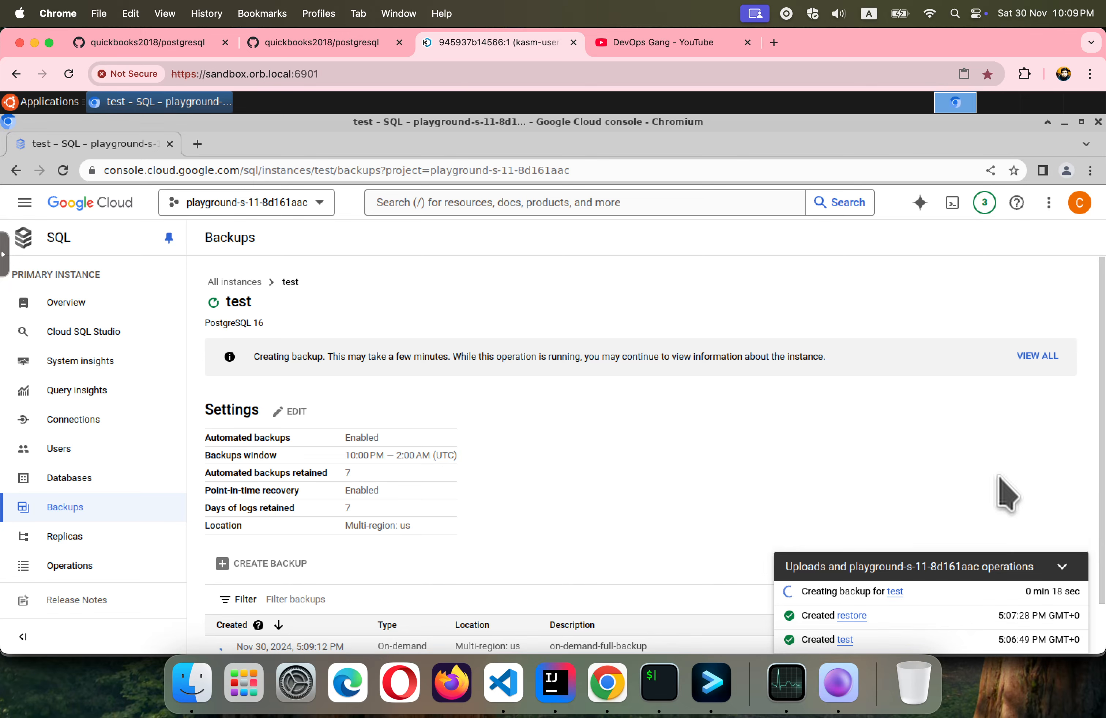
pyautogui.click(1063, 564)
# Try to choose an existing instance to overwrite with the test instance's automated backup, and return to the backups list.
pyautogui.scroll(-2, 889, 541)
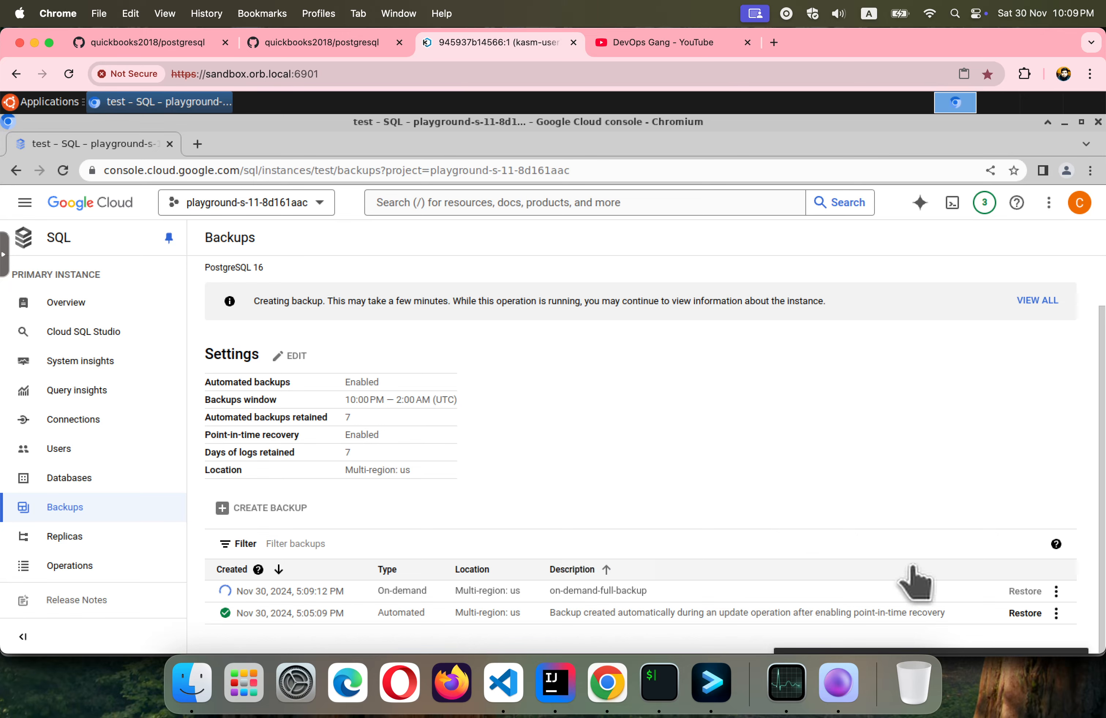
pyautogui.click(1021, 613)
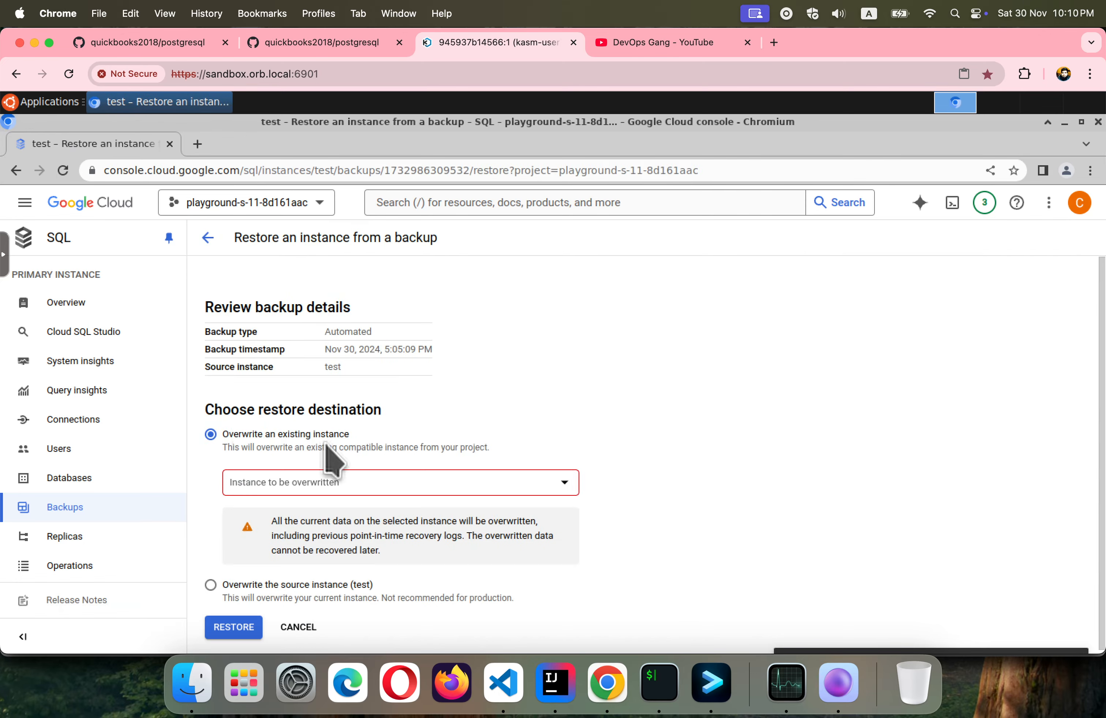
pyautogui.scroll(-1, 596, 439)
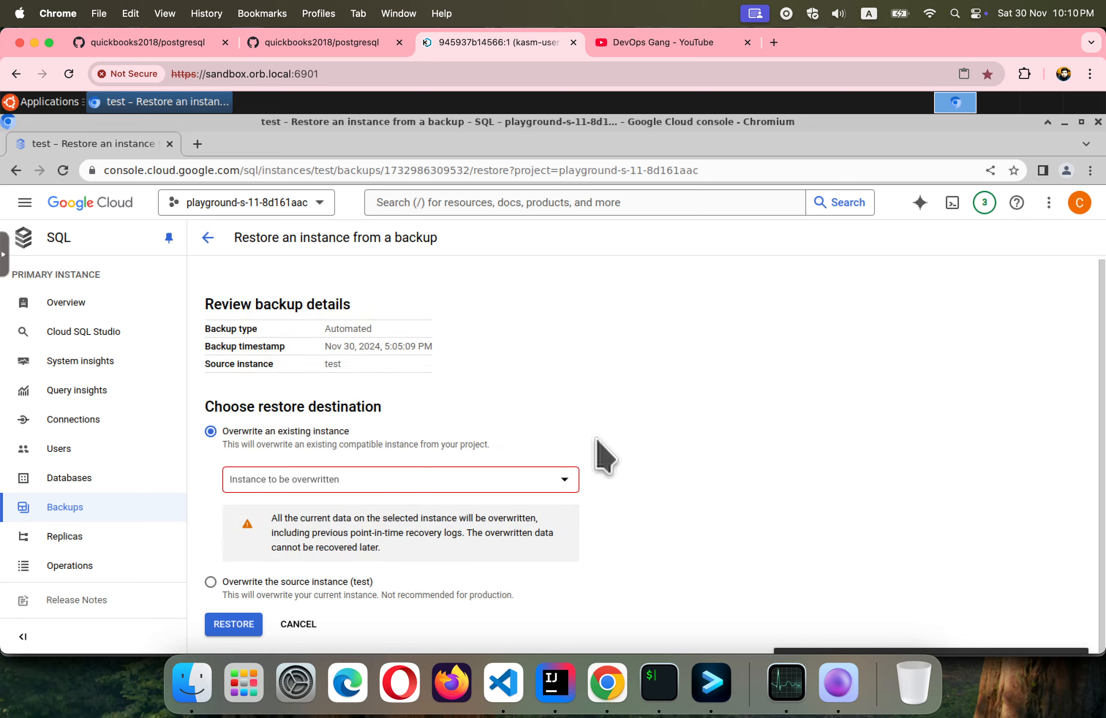
pyautogui.click(392, 479)
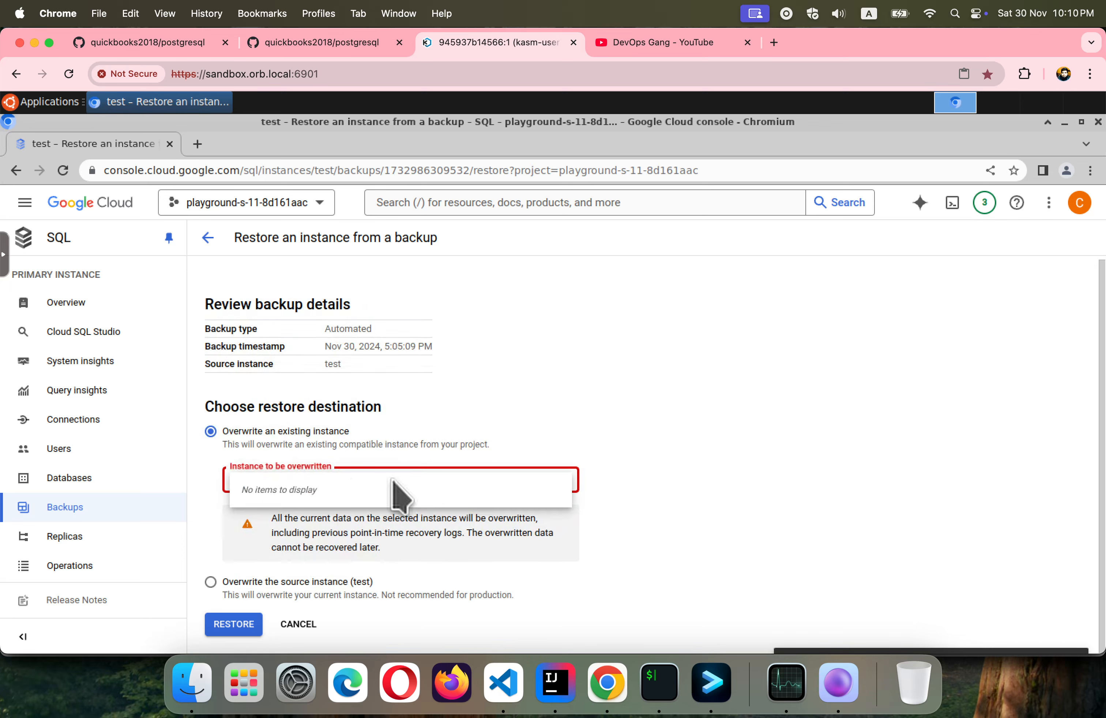
pyautogui.click(535, 434)
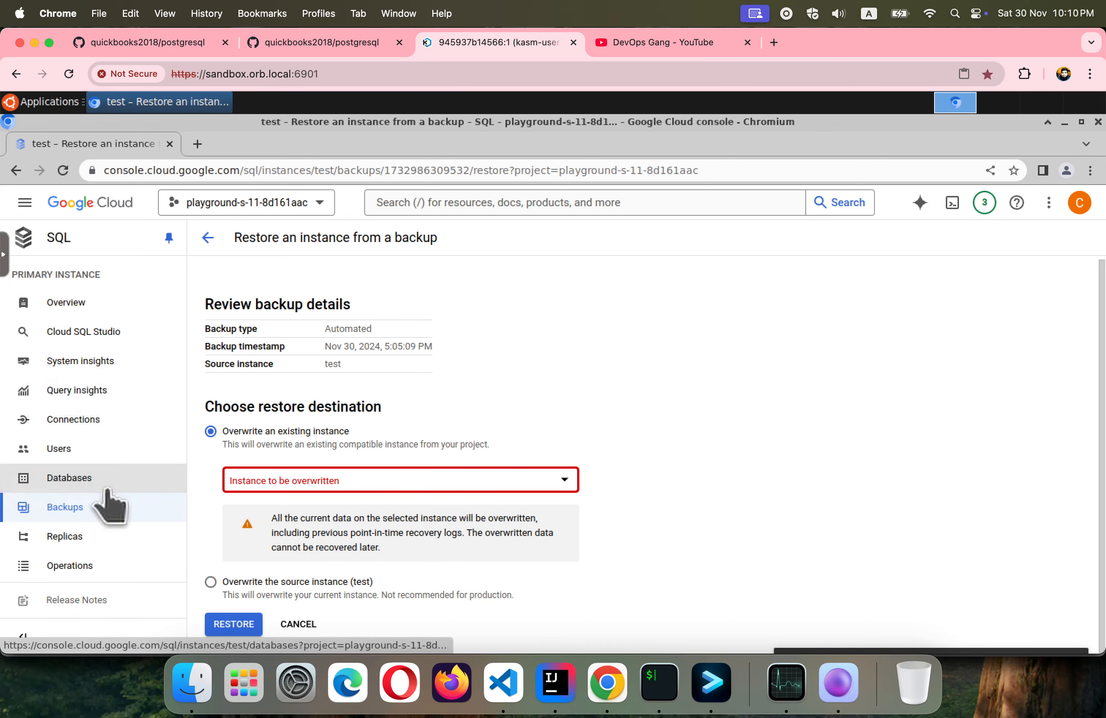
pyautogui.click(208, 237)
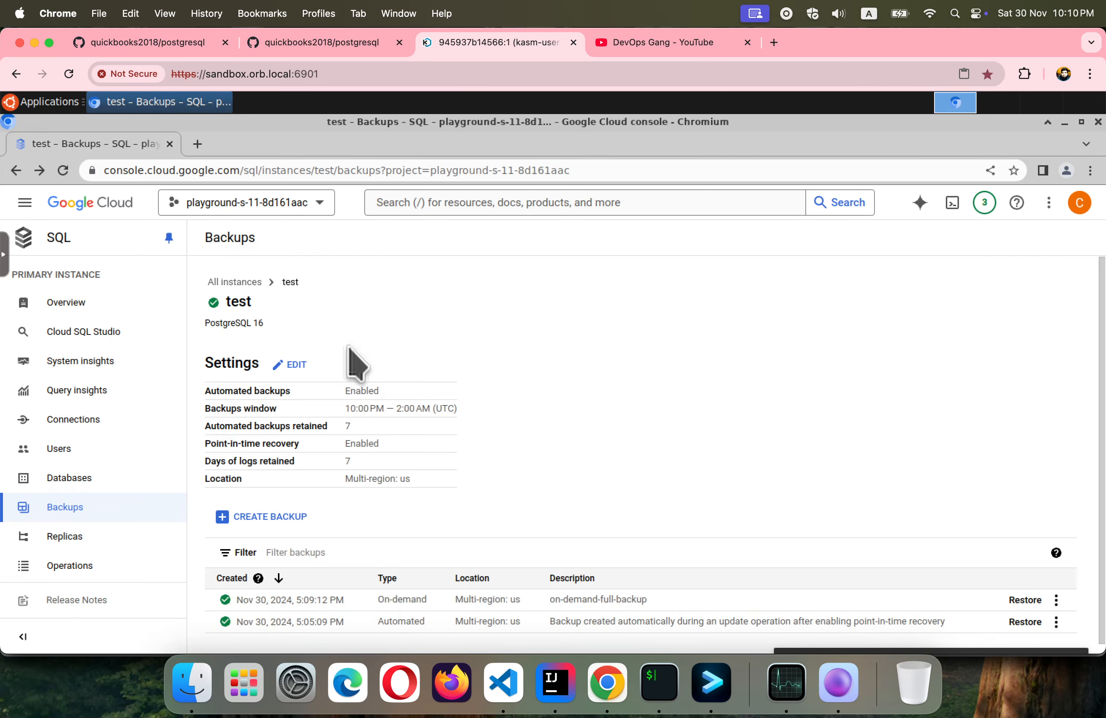
# Reload the instances list and reopen the backups page of the test instance.
pyautogui.click(229, 283)
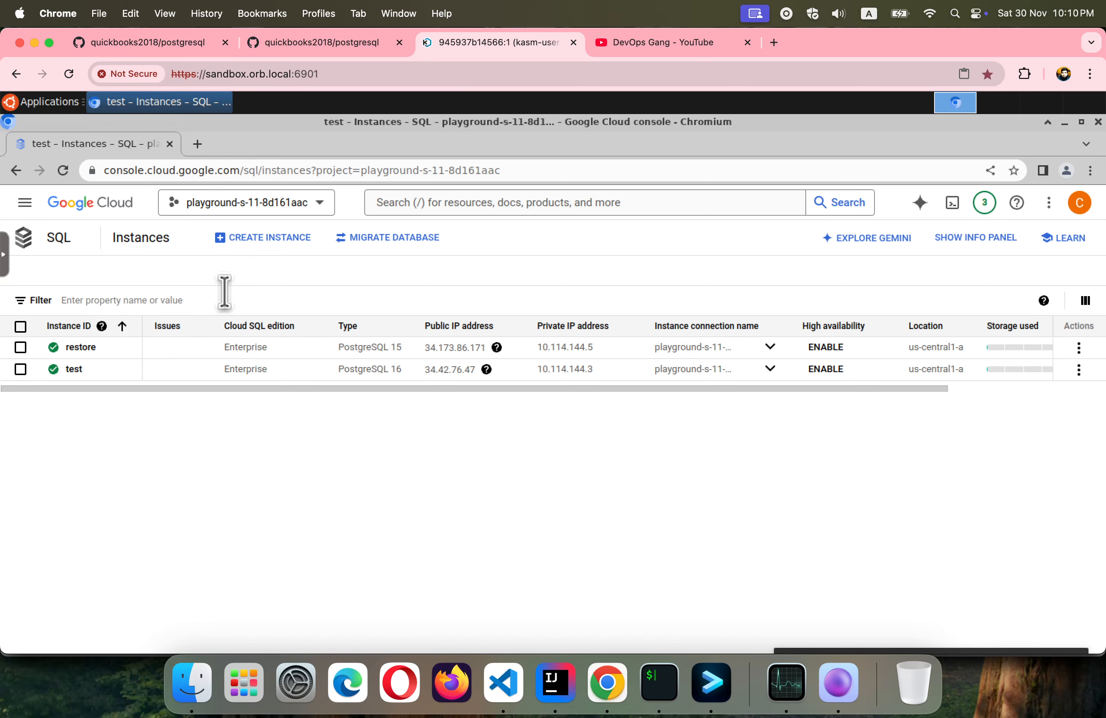
pyautogui.click(62, 170)
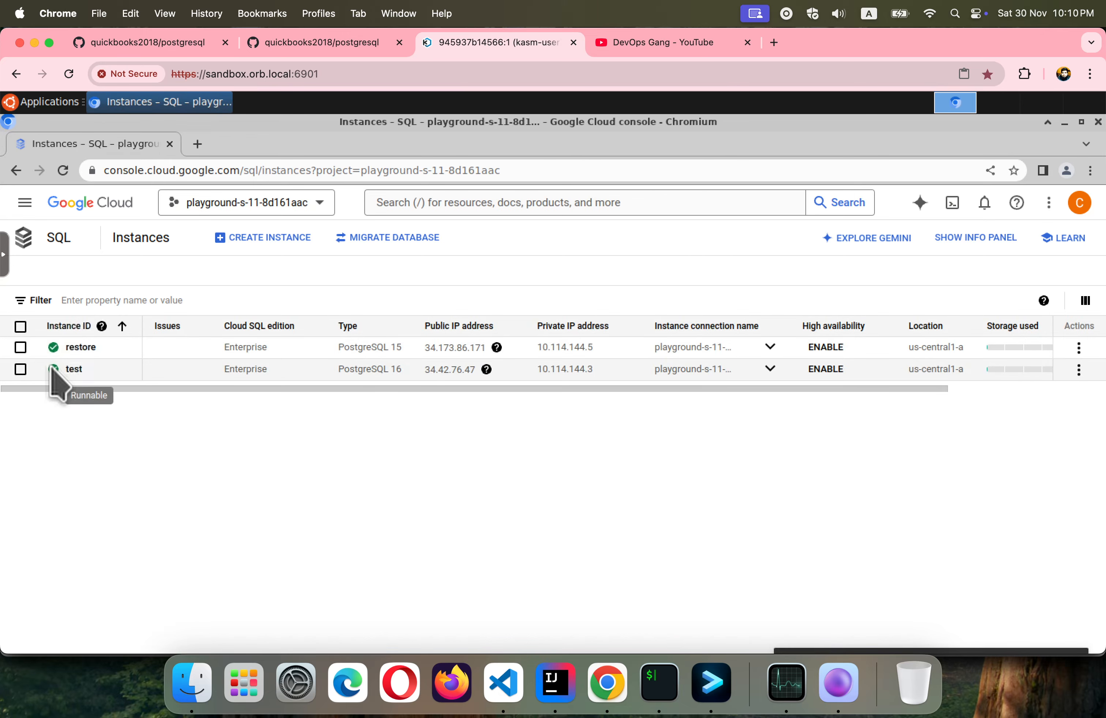
pyautogui.click(73, 369)
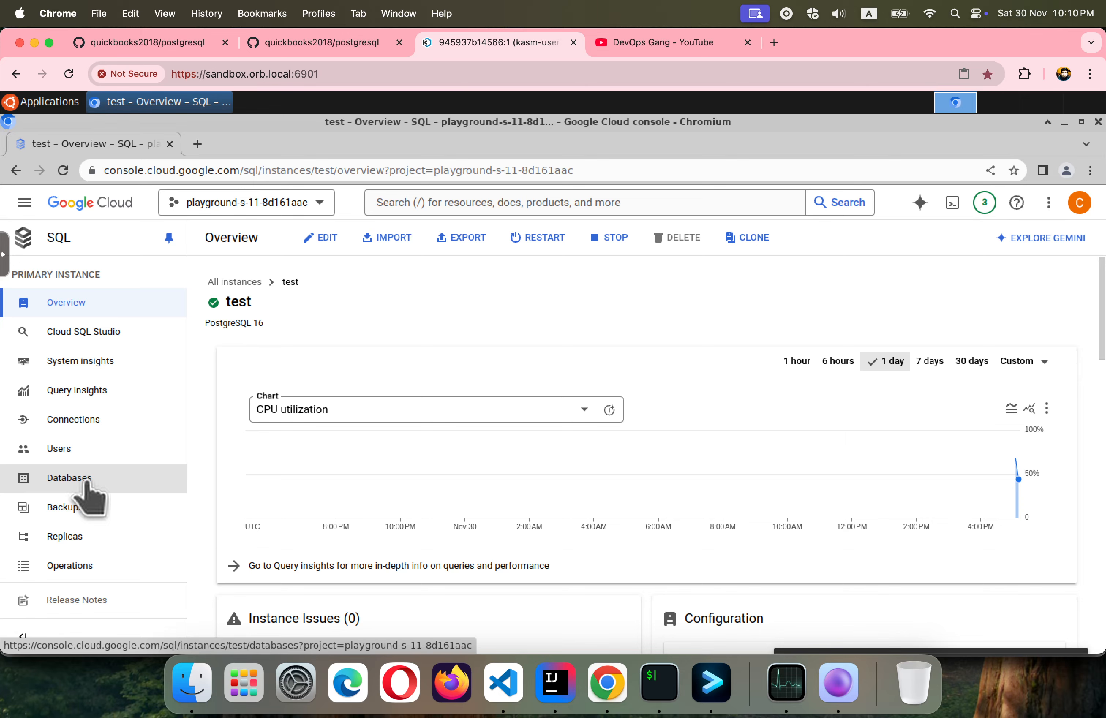
pyautogui.click(84, 508)
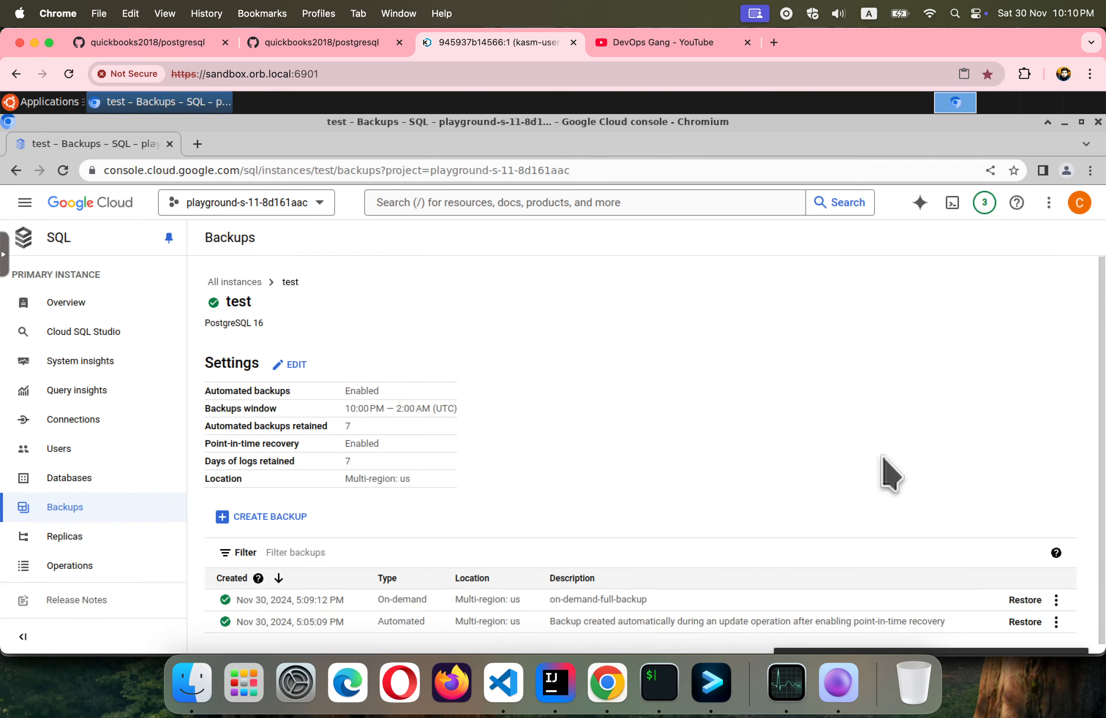
# Try restoring the on-demand backup, checking the existing-instance and source-instance destinations, and cancel the restore.
pyautogui.scroll(-1, 881, 461)
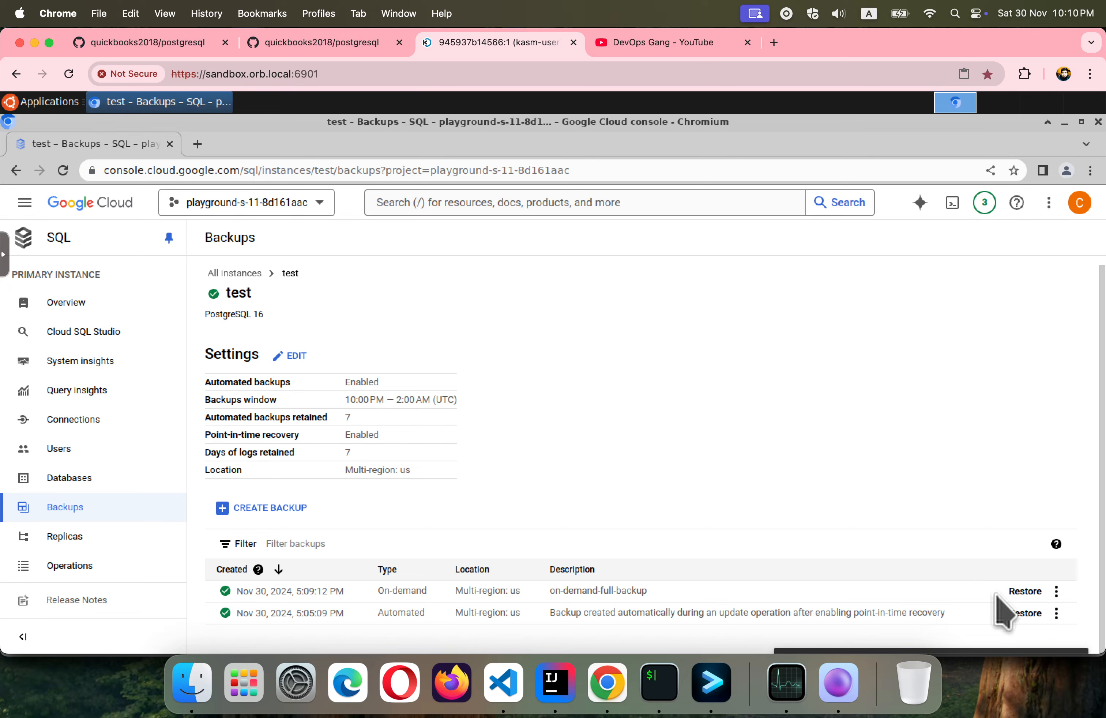
pyautogui.click(1025, 591)
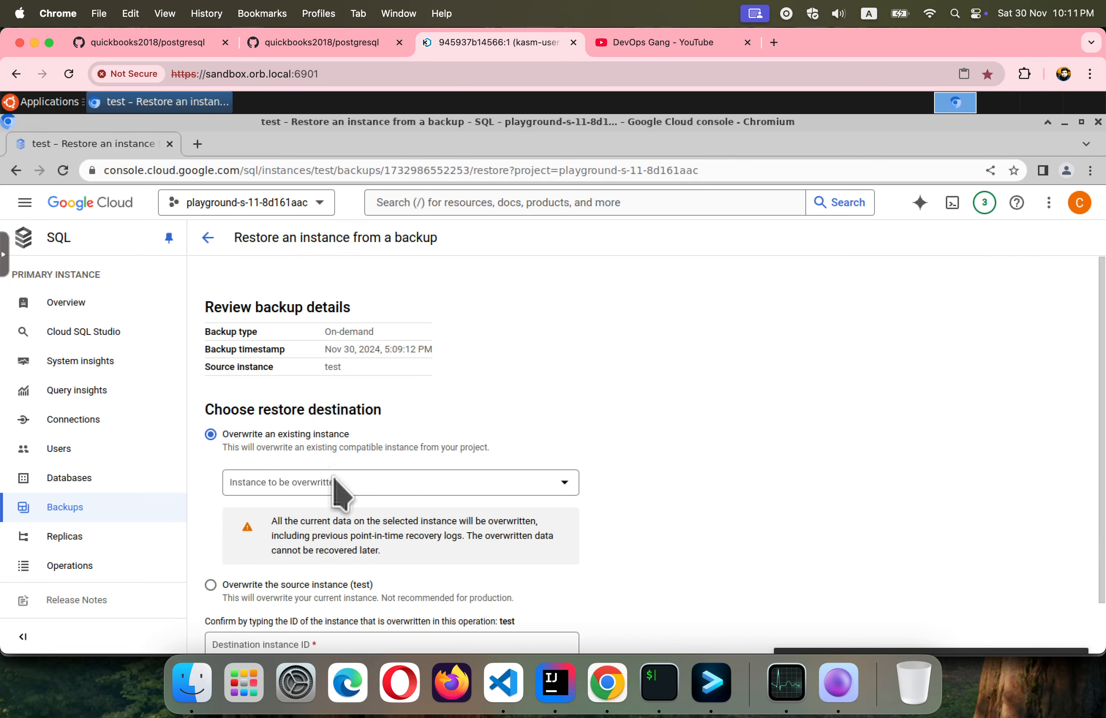
pyautogui.click(333, 481)
pyautogui.click(512, 380)
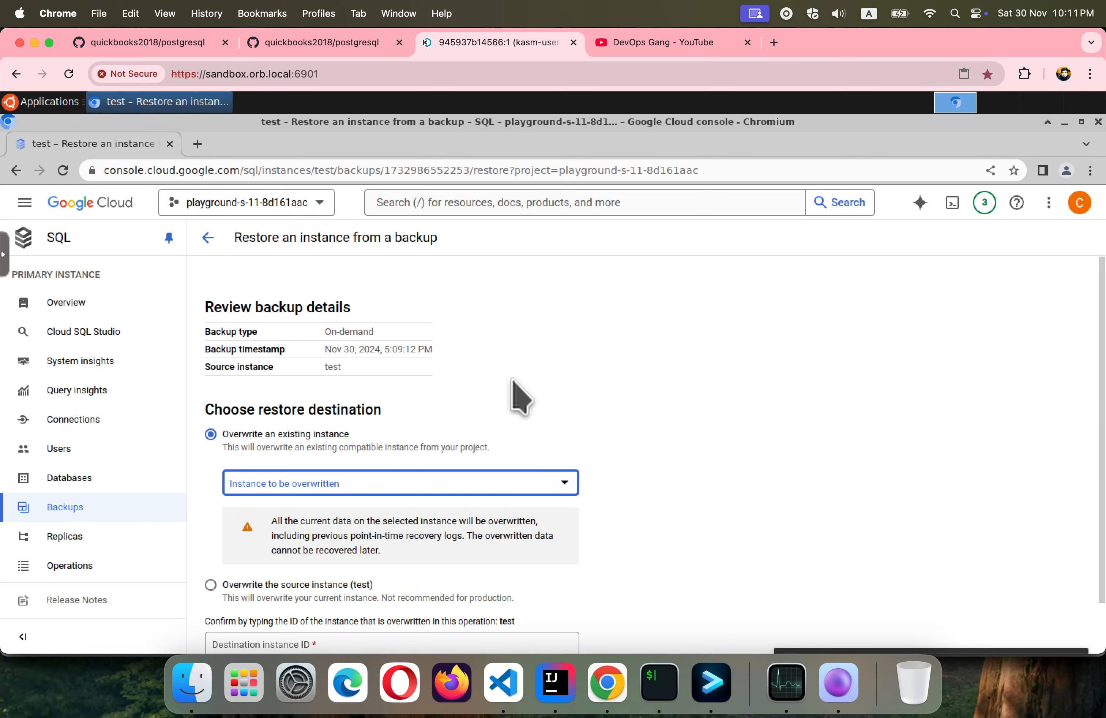
pyautogui.scroll(-2, 519, 396)
pyautogui.click(346, 536)
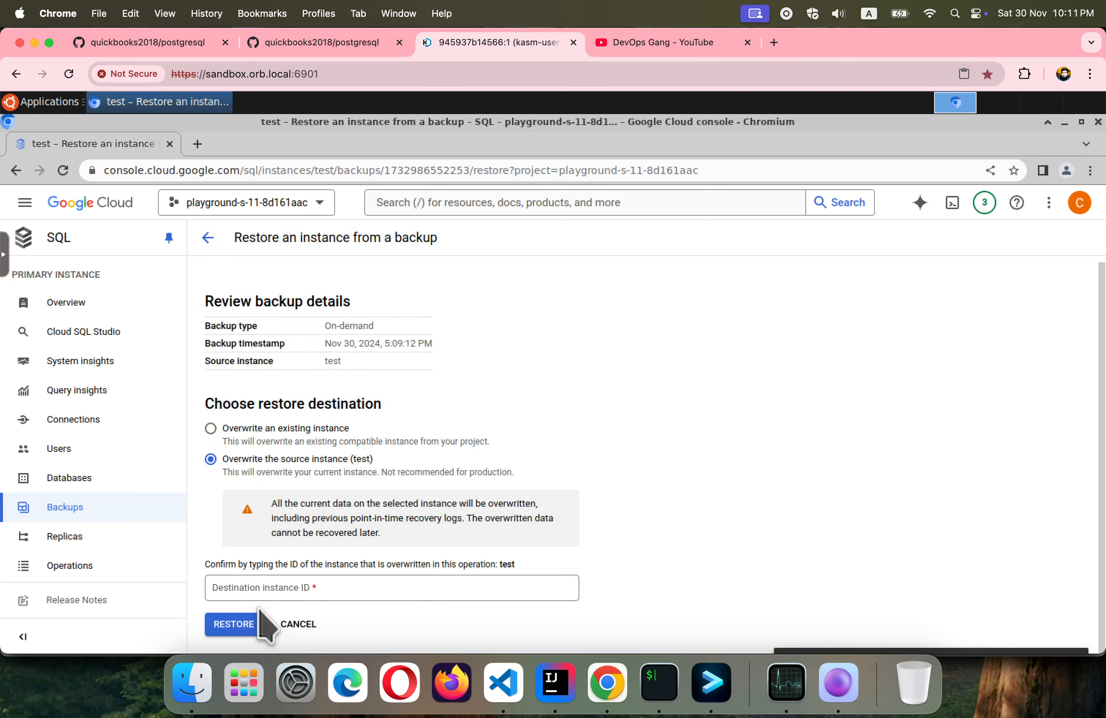
pyautogui.click(267, 578)
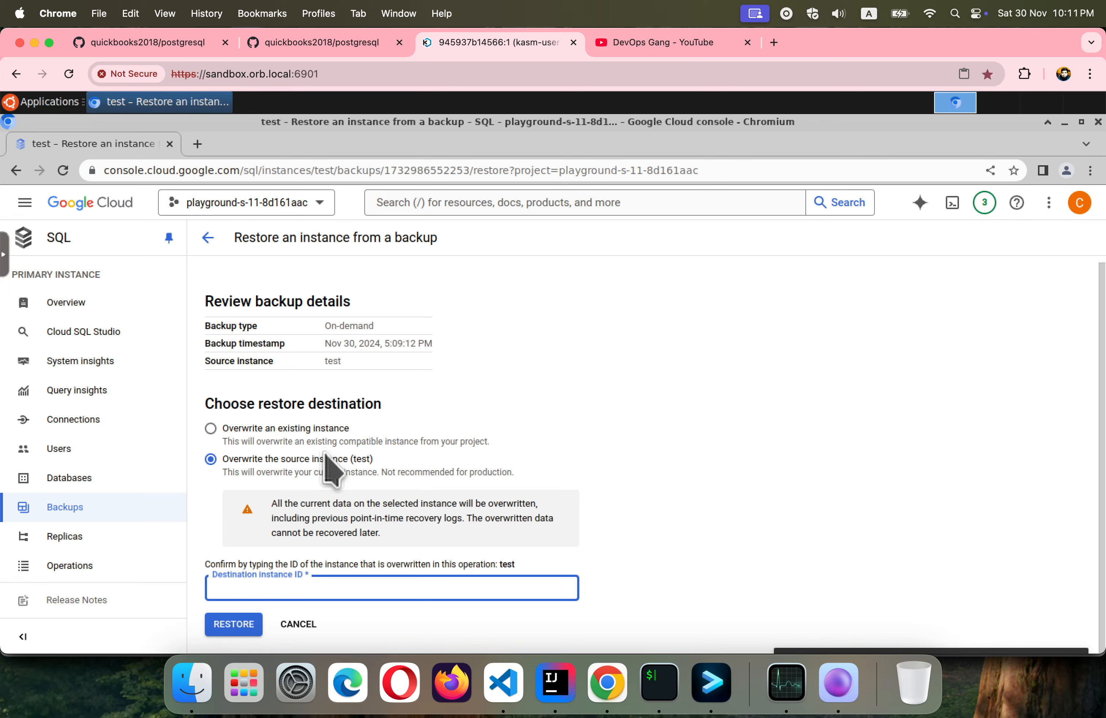
pyautogui.click(300, 627)
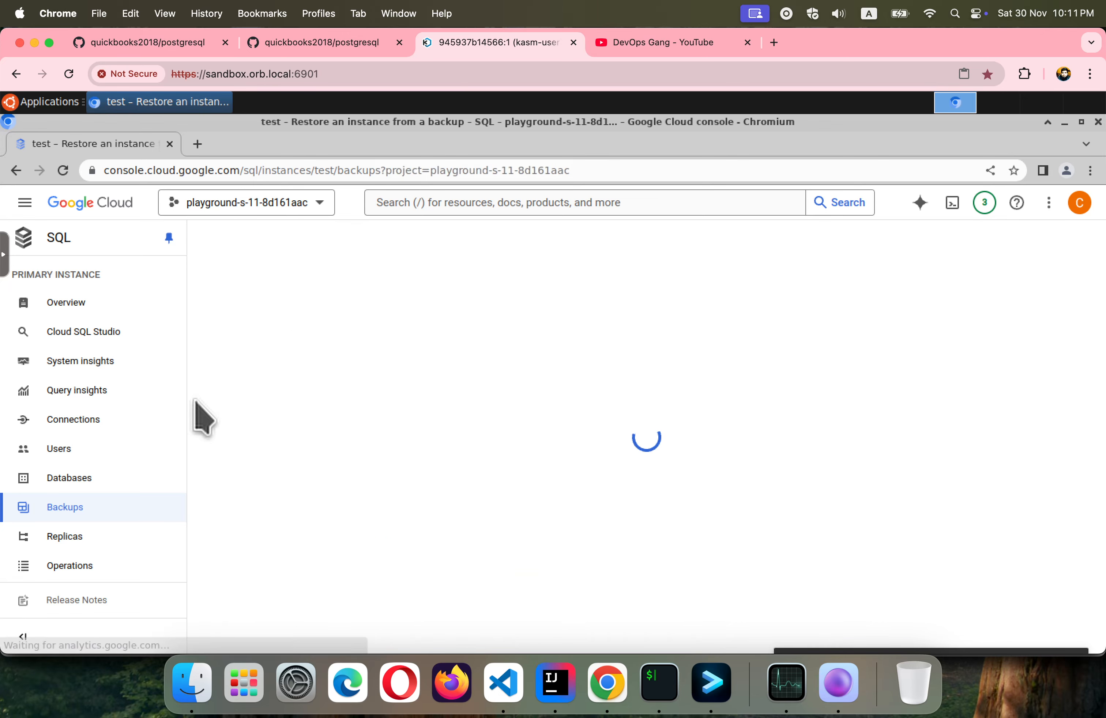
# Look at the test instance's databases, and start a new PostgreSQL instance from the instances list.
pyautogui.click(77, 478)
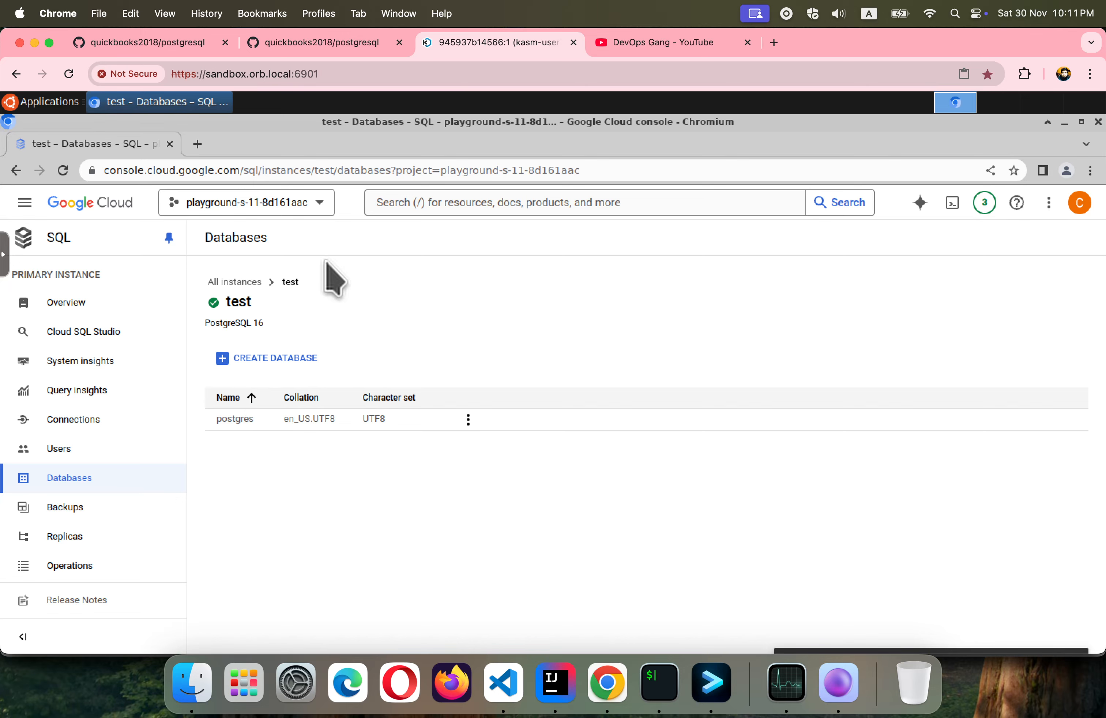
pyautogui.click(246, 282)
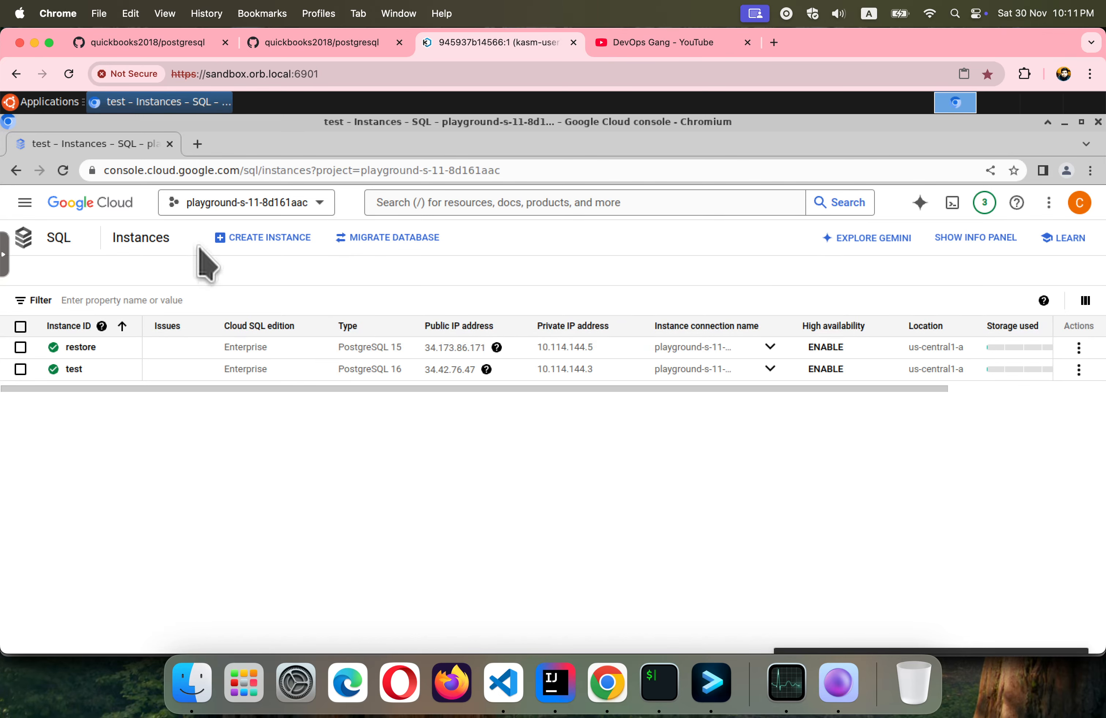
pyautogui.click(272, 242)
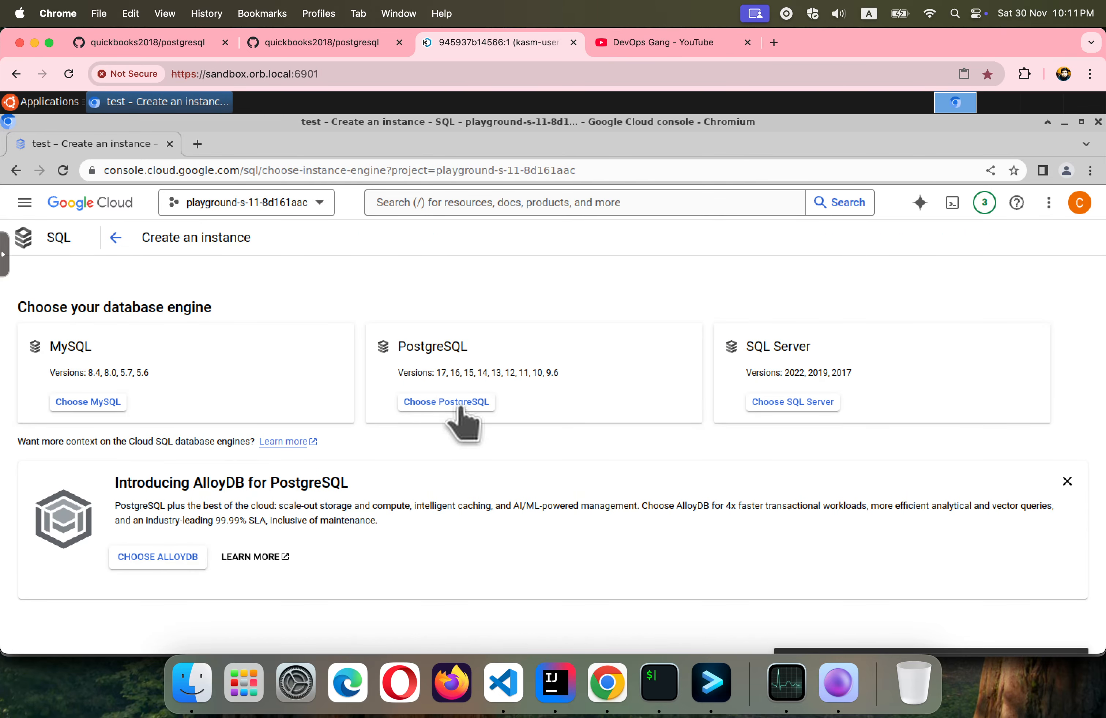
pyautogui.click(443, 403)
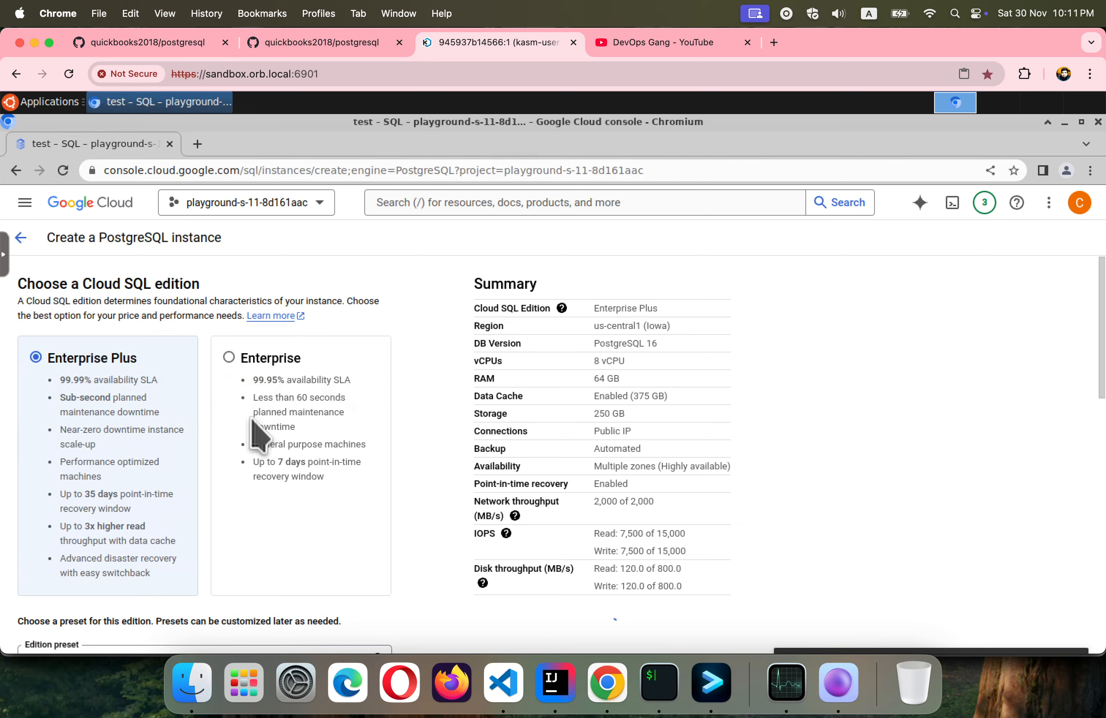
# Choose the Enterprise edition with the Sandbox preset for the new PostgreSQL instance.
pyautogui.click(243, 347)
pyautogui.scroll(-3, 245, 359)
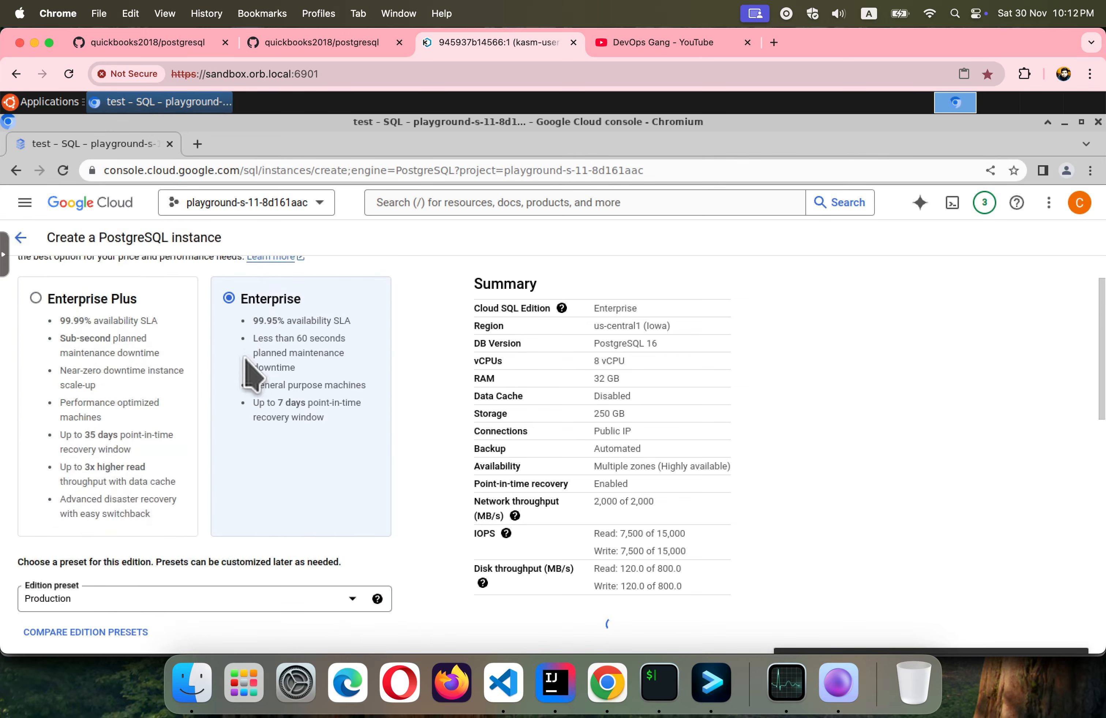
pyautogui.scroll(-2, 249, 373)
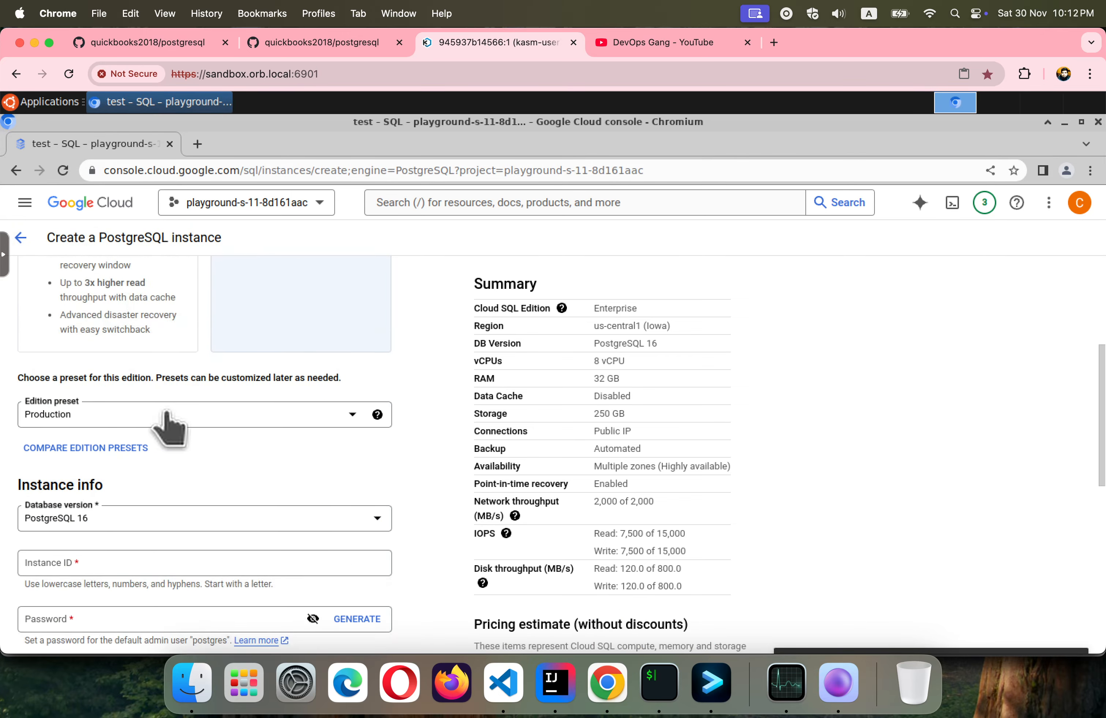
pyautogui.click(167, 420)
pyautogui.click(111, 501)
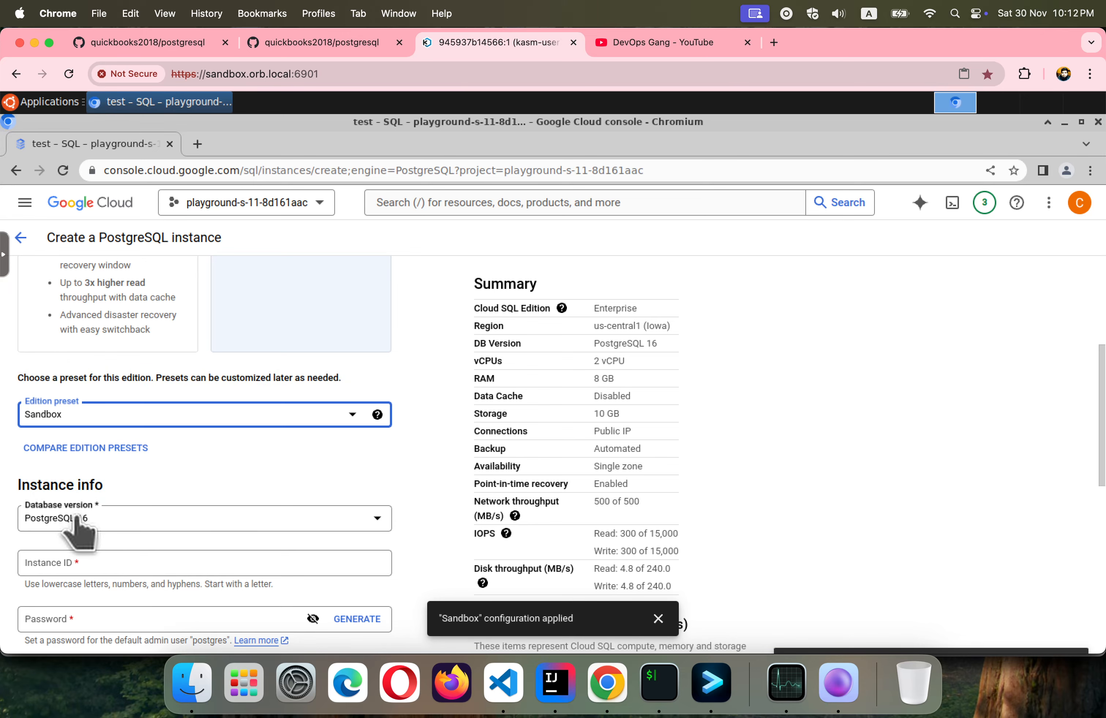
# Set the instance ID to restore-2, enter the admin user's password, and dismiss the preset notice.
pyautogui.scroll(-2, 128, 520)
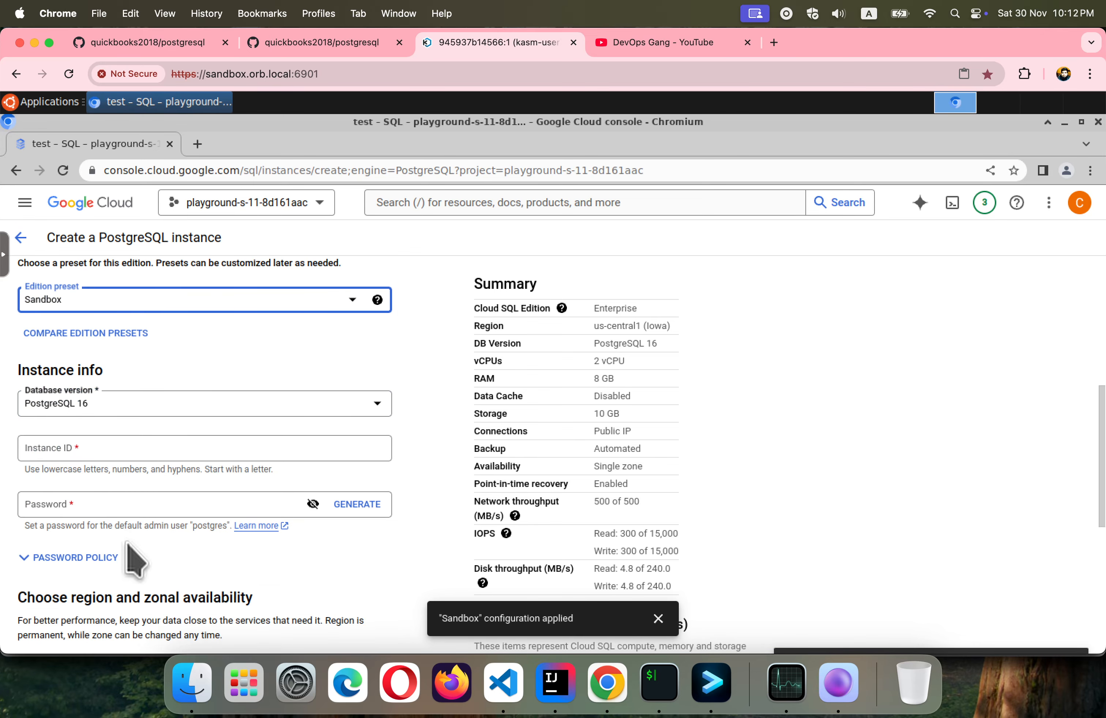
pyautogui.click(167, 449)
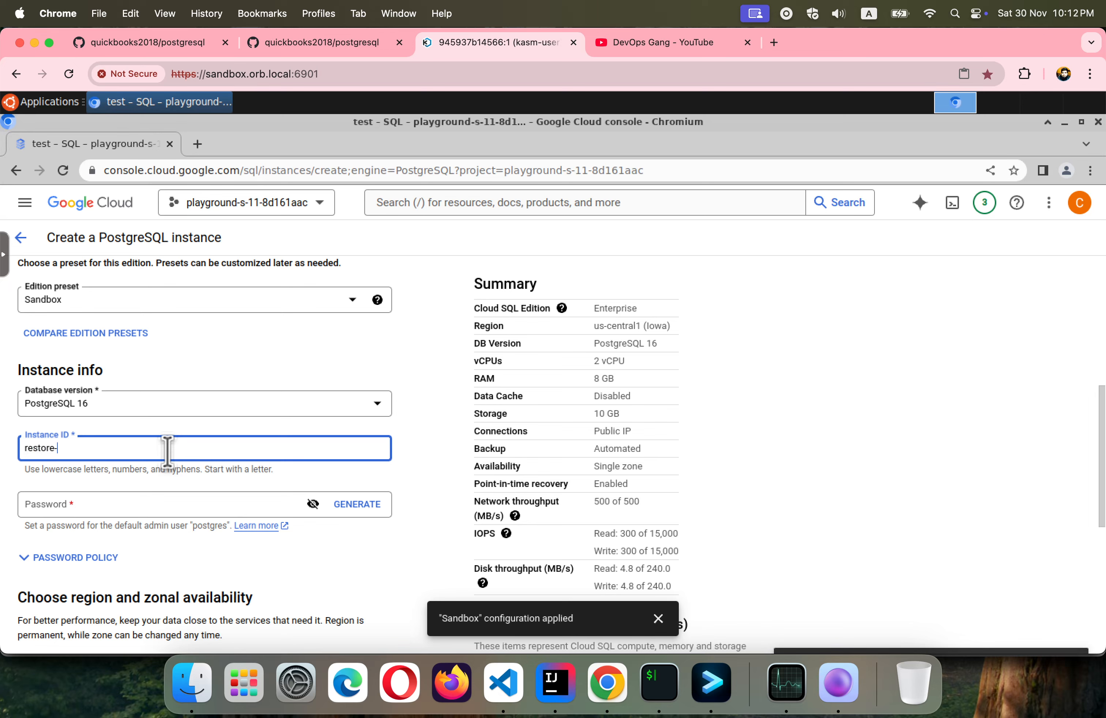
pyautogui.write('restore-2')
pyautogui.click(180, 508)
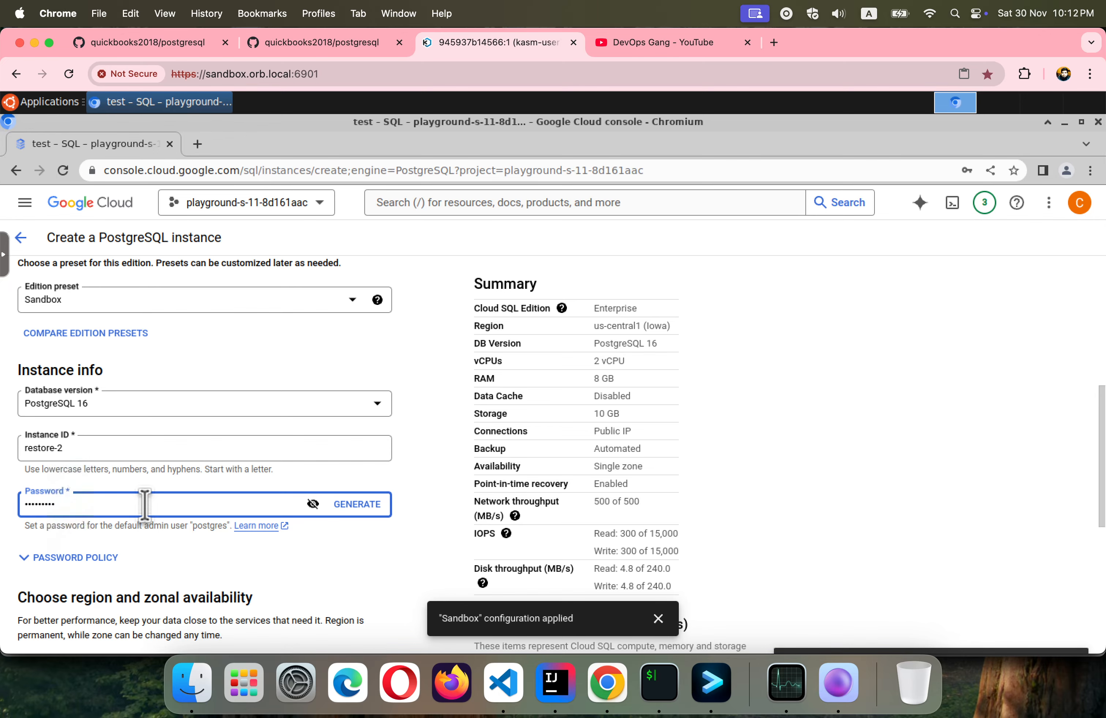
pyautogui.scroll(-3, 144, 504)
pyautogui.scroll(-5, 144, 505)
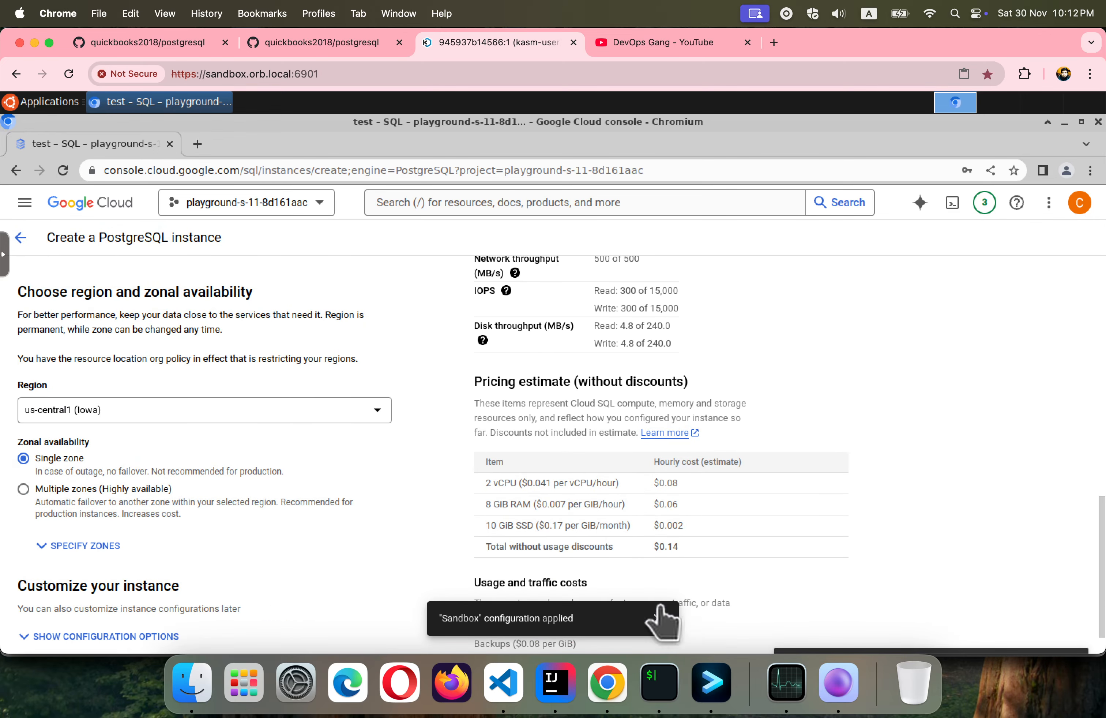
pyautogui.click(658, 619)
# Expand the configuration options and set the dedicated-core machine shape to 1 vCPU, 3.75 GB.
pyautogui.scroll(6, 658, 619)
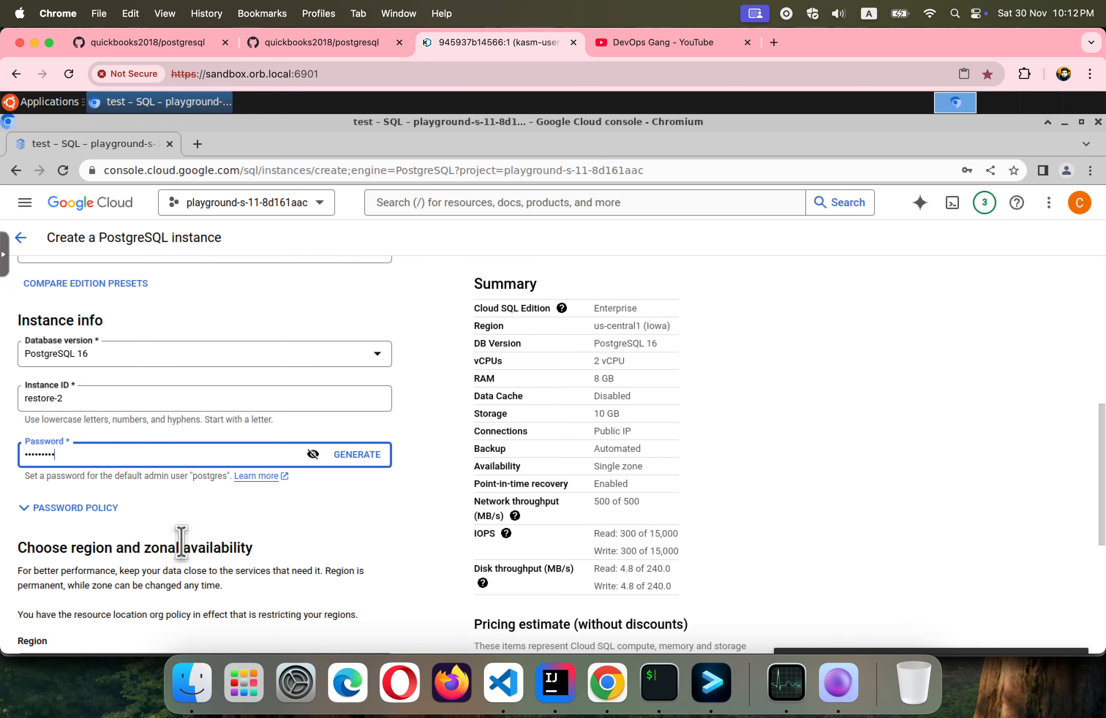
pyautogui.scroll(-5, 181, 544)
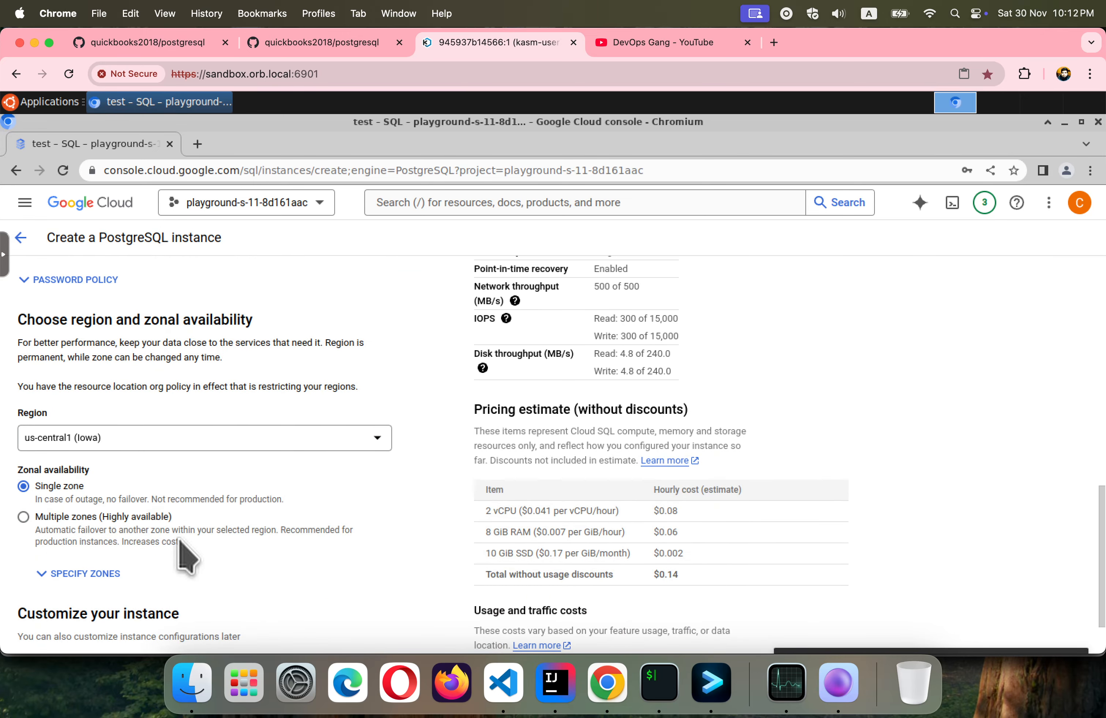
pyautogui.scroll(-2, 179, 540)
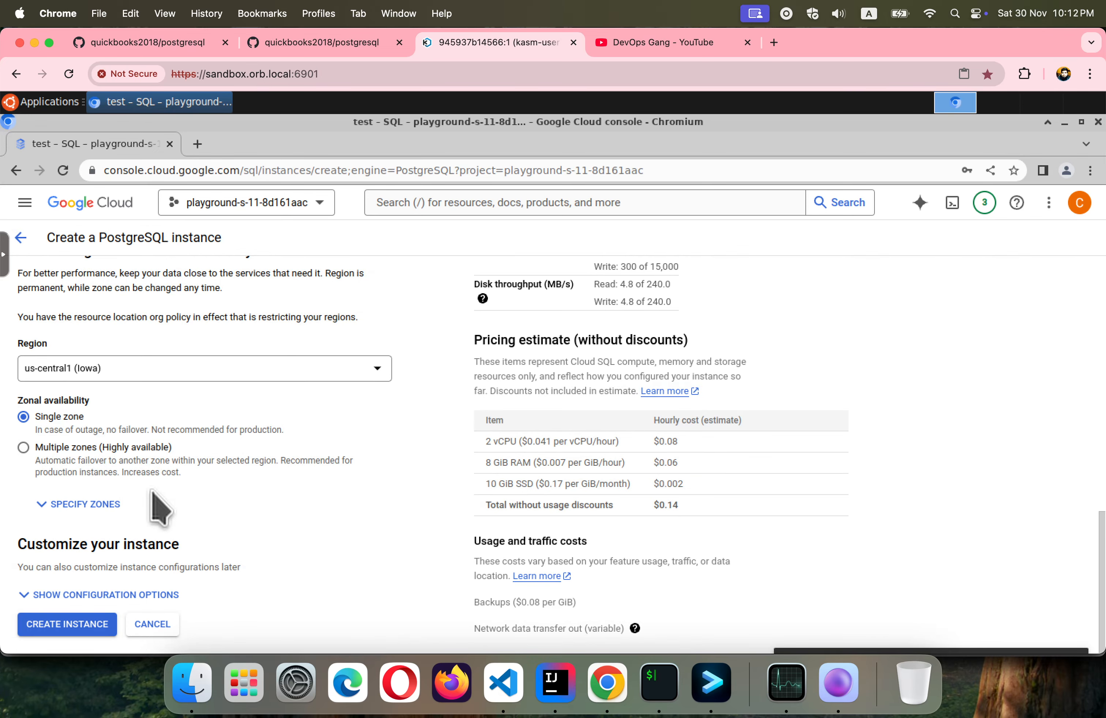
pyautogui.scroll(4, 250, 443)
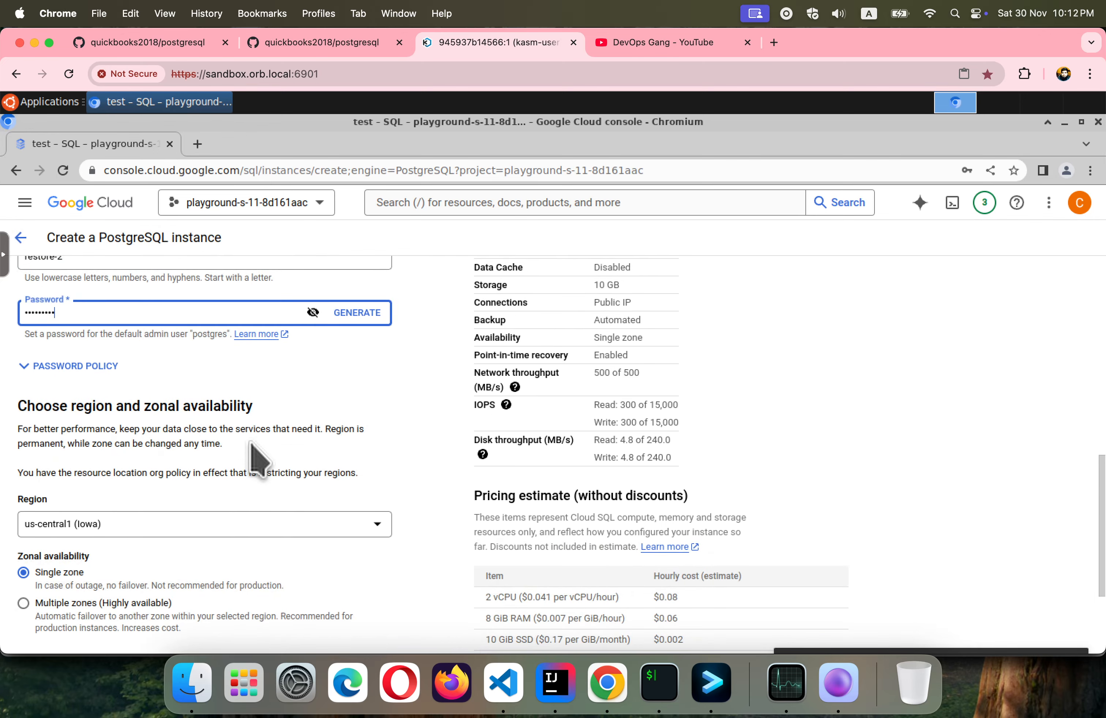
pyautogui.scroll(-2, 258, 460)
pyautogui.scroll(-2, 254, 457)
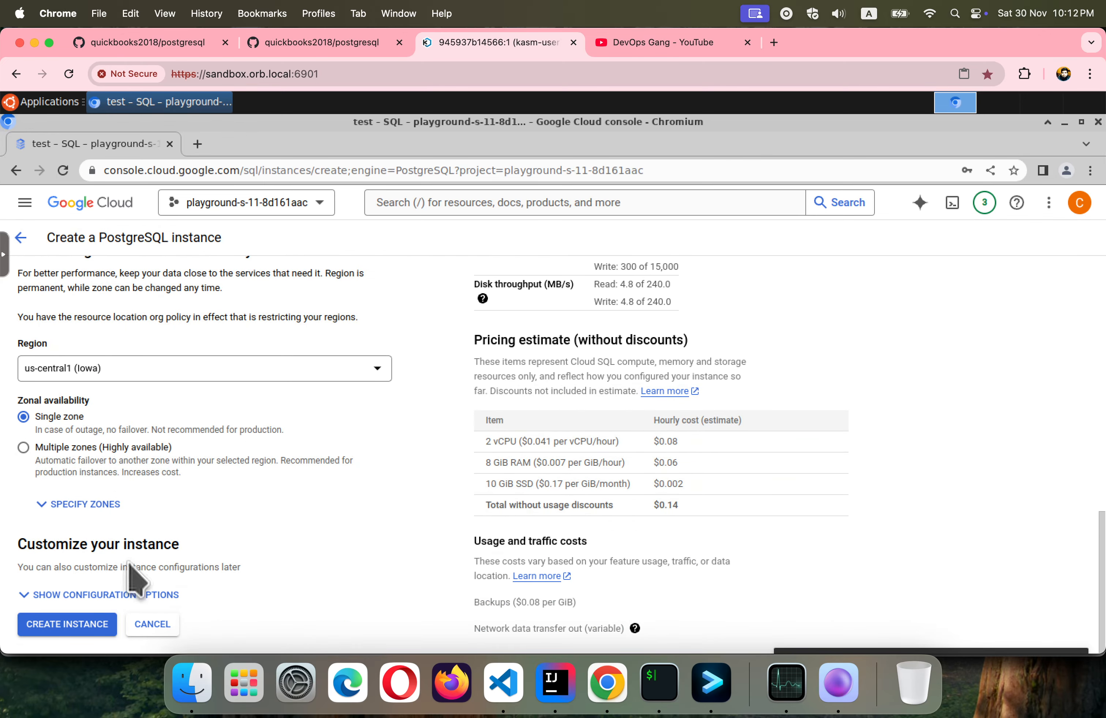
pyautogui.click(126, 595)
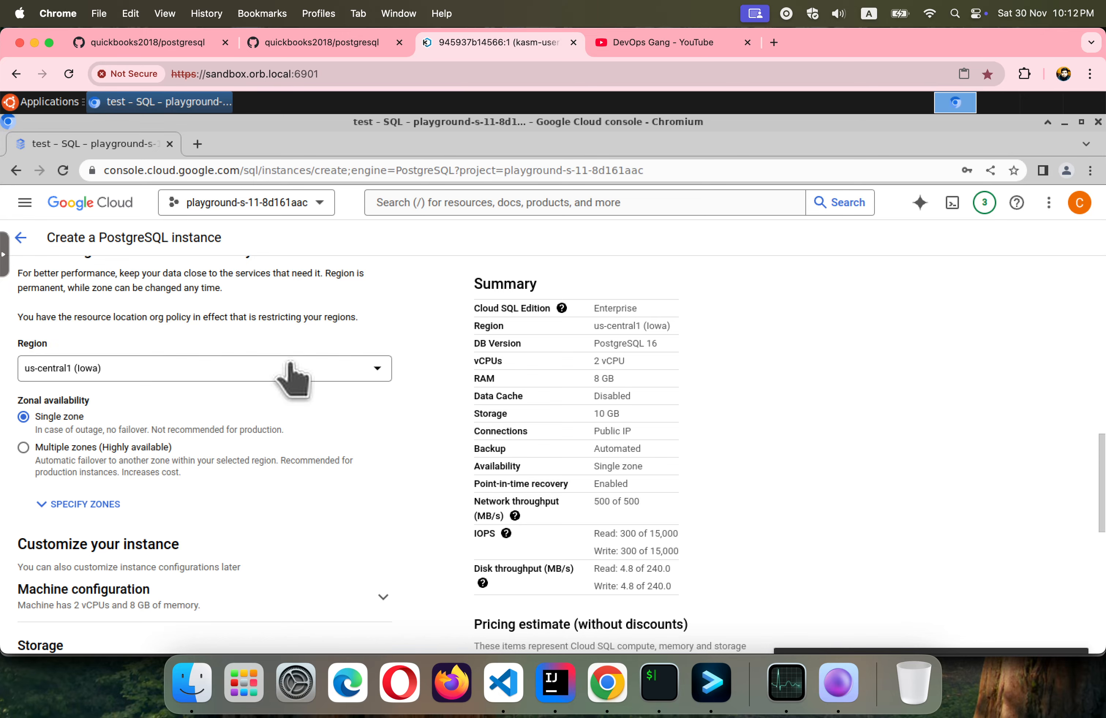
pyautogui.scroll(-3, 293, 448)
pyautogui.scroll(-3, 294, 448)
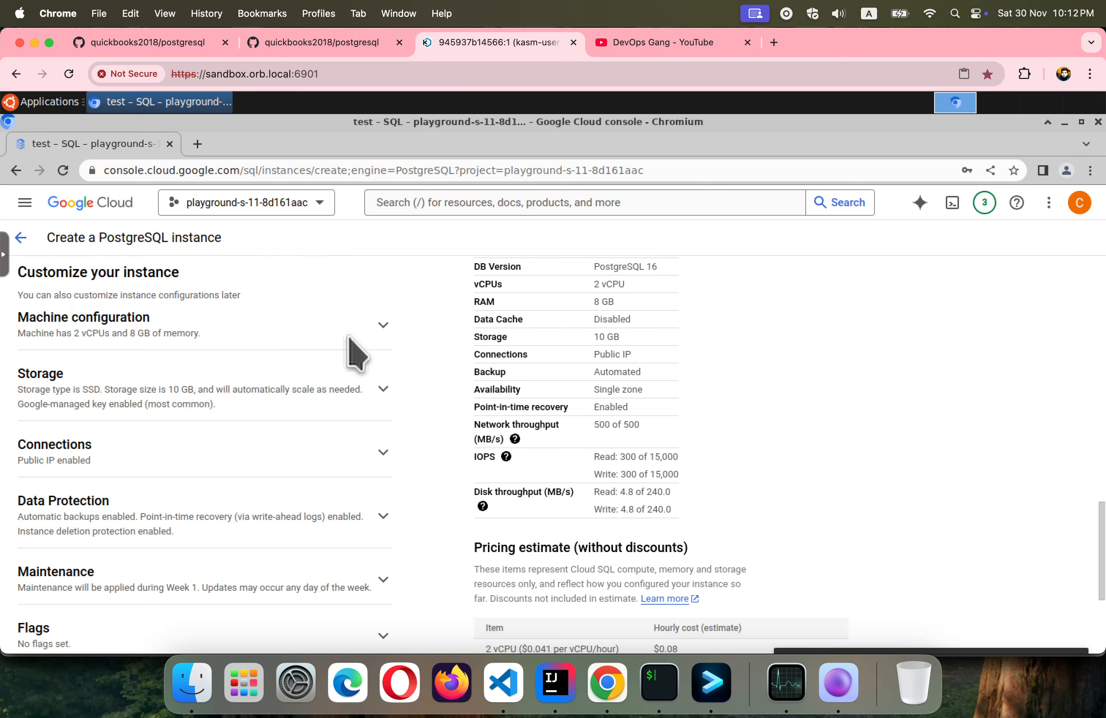
pyautogui.click(383, 327)
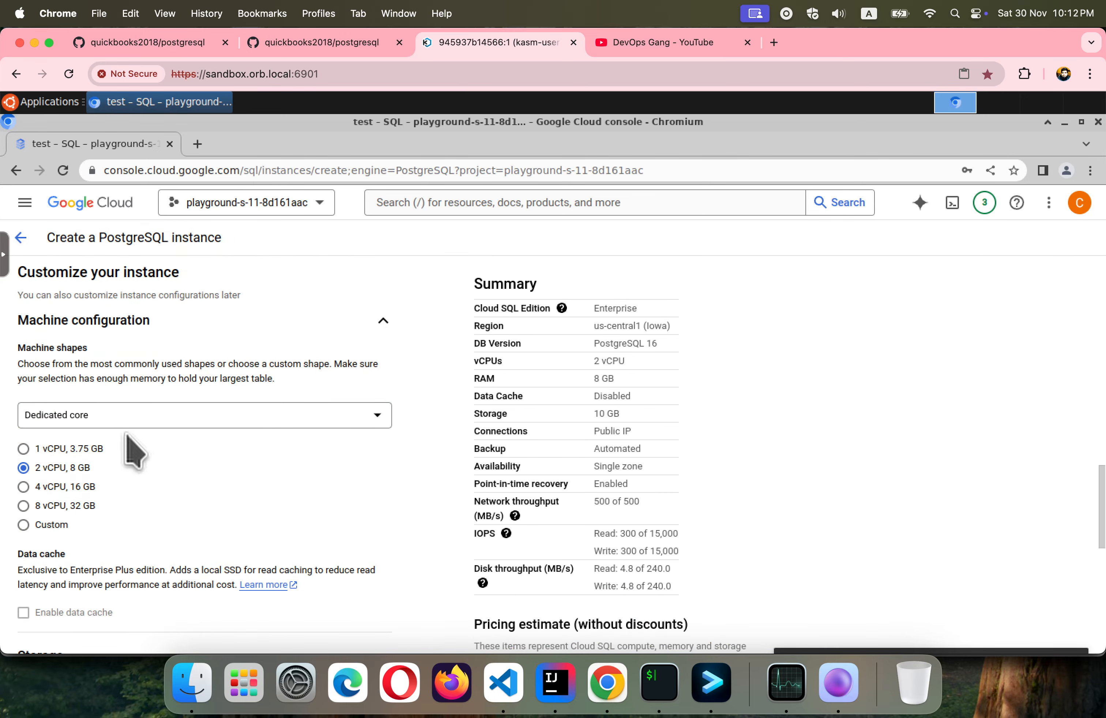
pyautogui.click(91, 449)
# Reveal the advanced encryption options under storage, and enable a private IP on the default network in the connection settings.
pyautogui.scroll(-4, 181, 504)
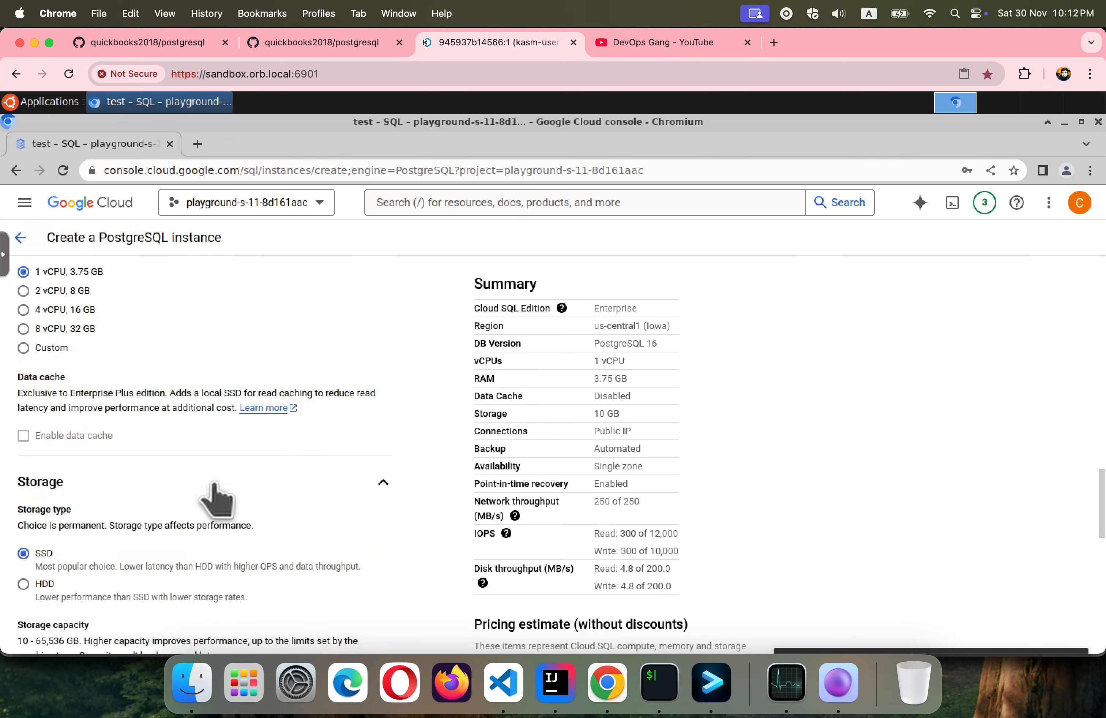
pyautogui.scroll(-5, 218, 494)
pyautogui.scroll(-2, 201, 527)
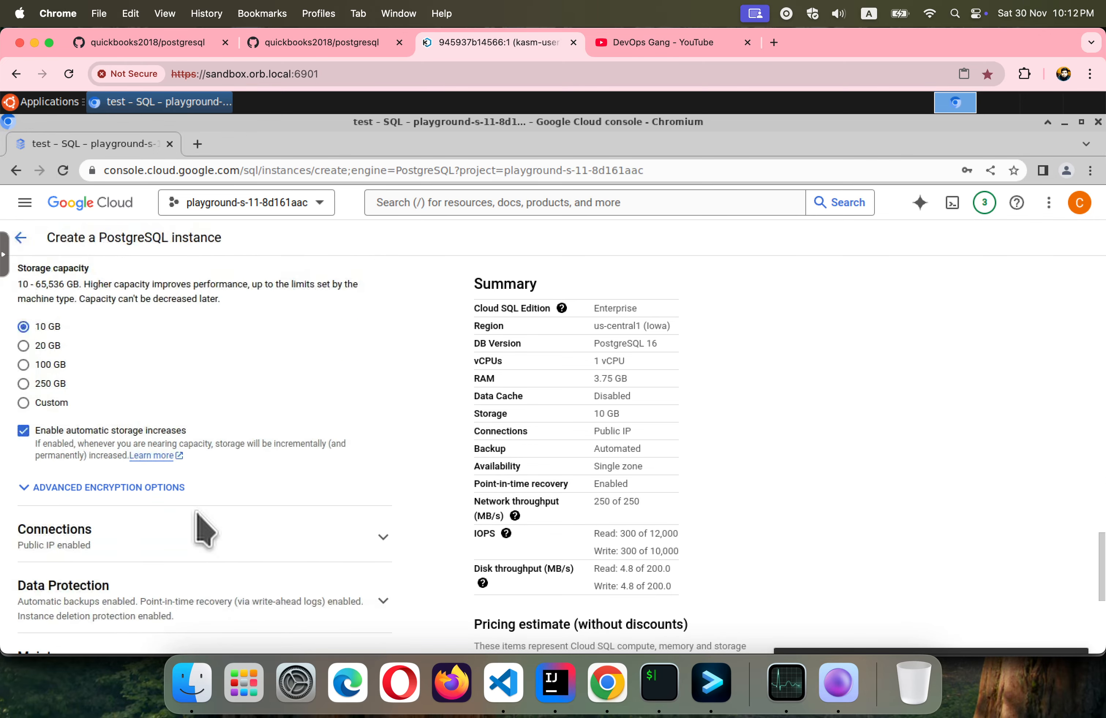
pyautogui.click(143, 491)
pyautogui.scroll(-4, 187, 560)
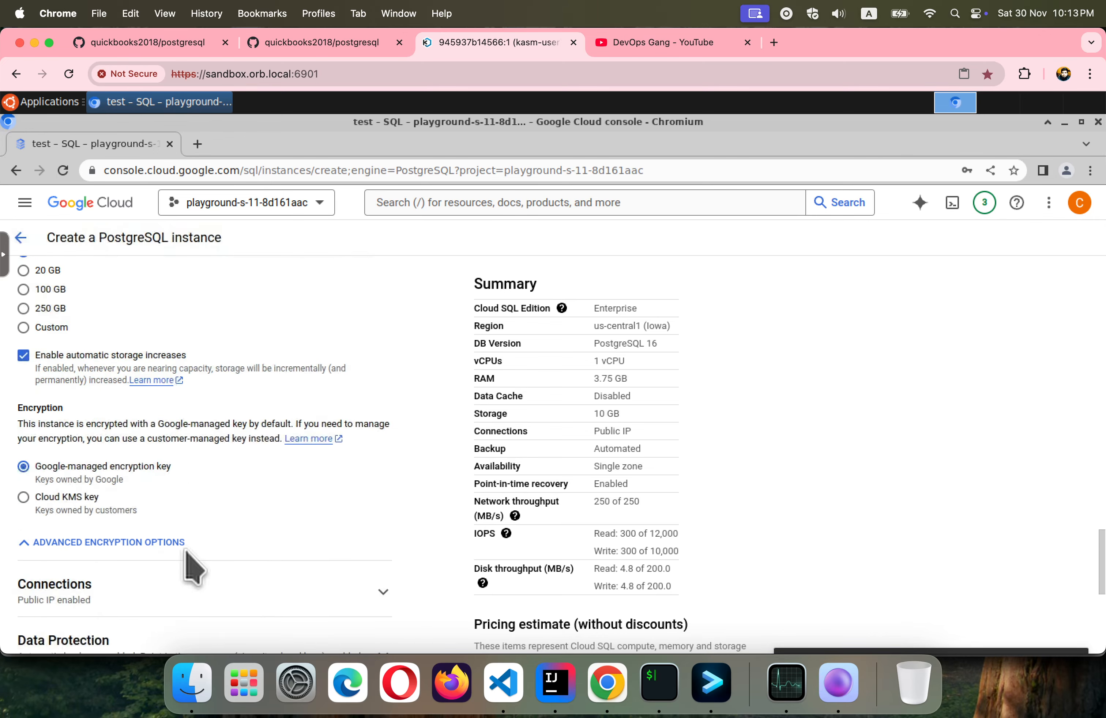
pyautogui.click(139, 468)
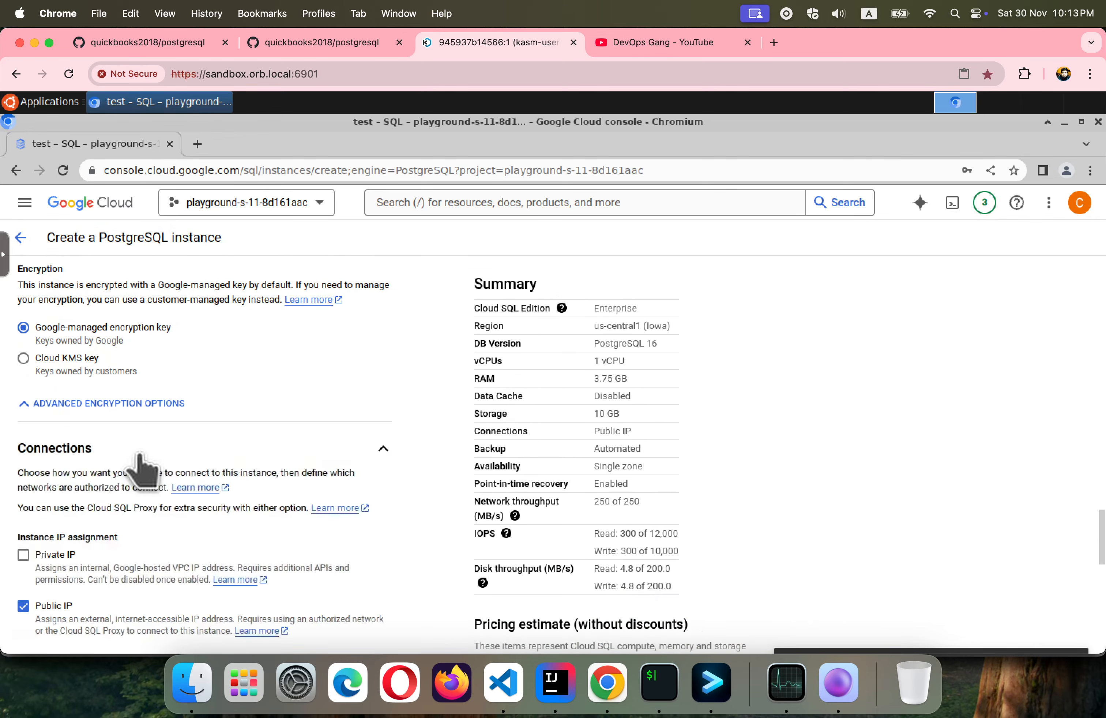
pyautogui.scroll(-5, 289, 481)
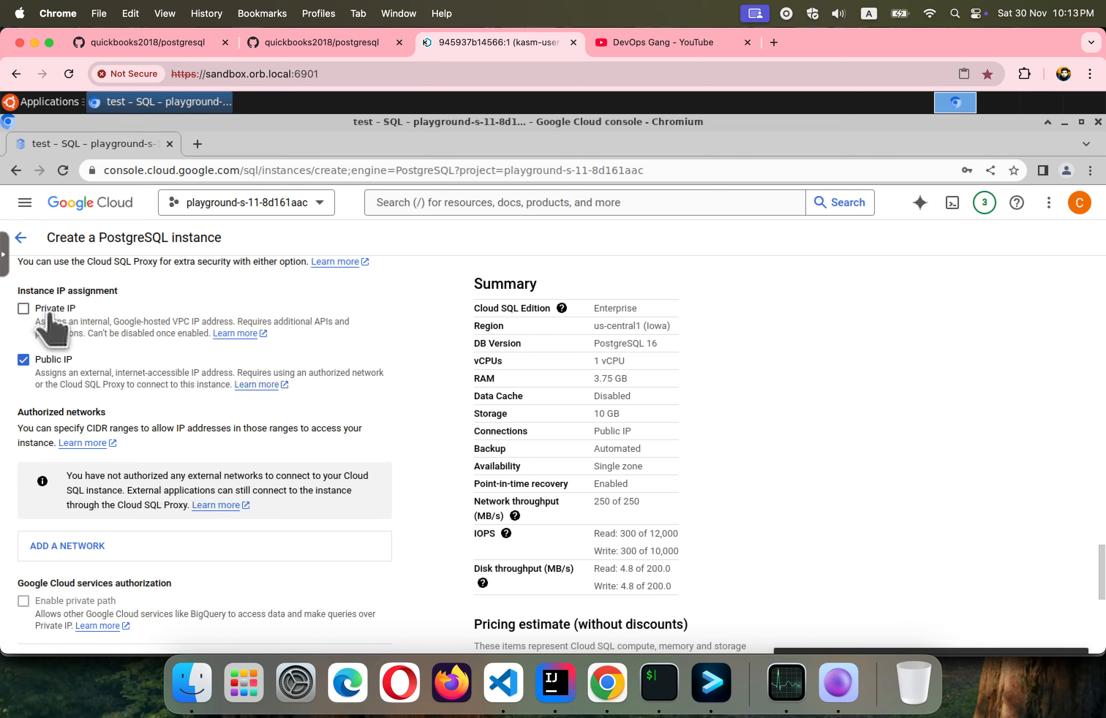
pyautogui.click(25, 309)
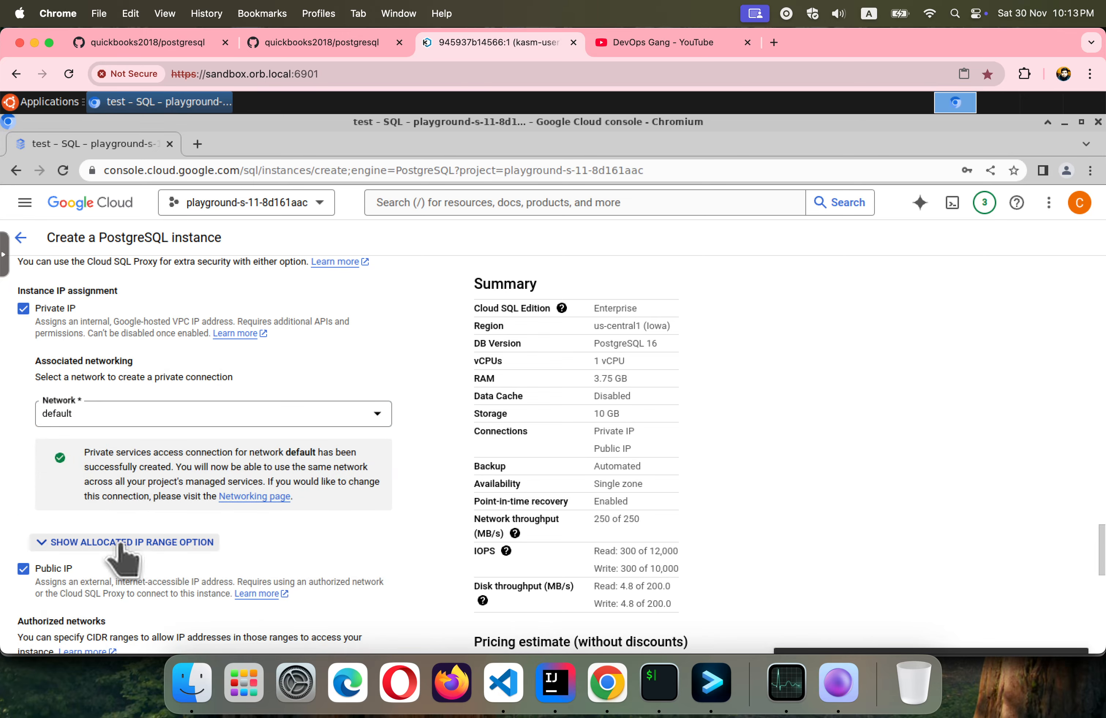
pyautogui.scroll(-2, 119, 557)
pyautogui.scroll(-1, 122, 555)
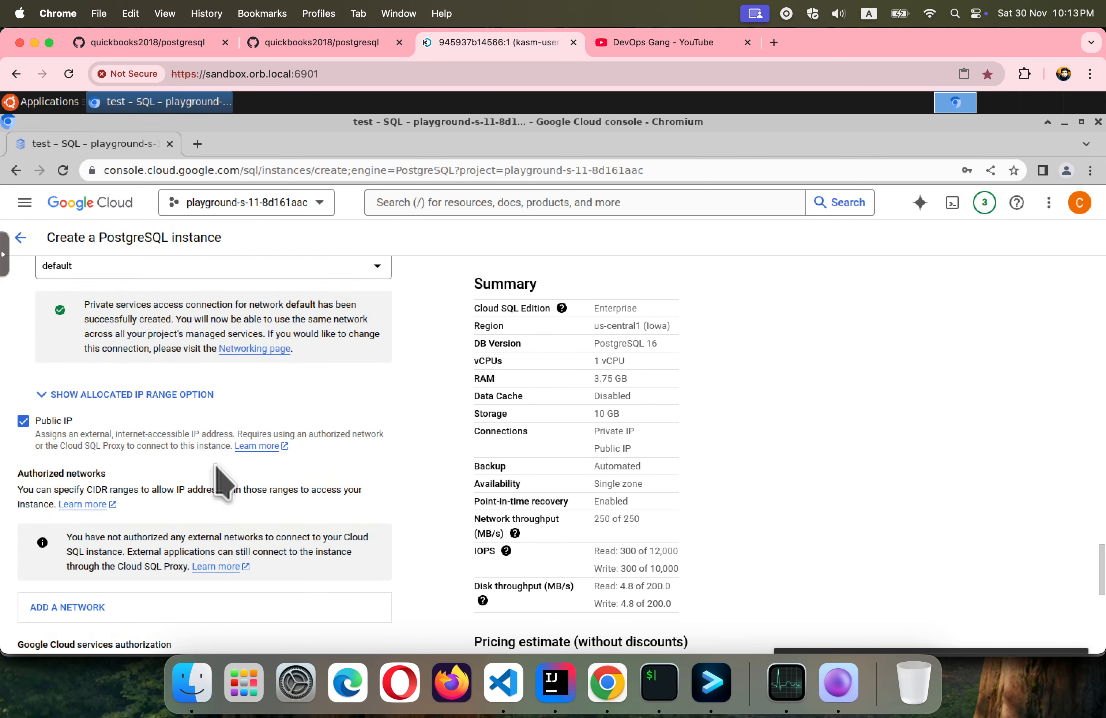
pyautogui.scroll(-2, 219, 483)
pyautogui.click(82, 528)
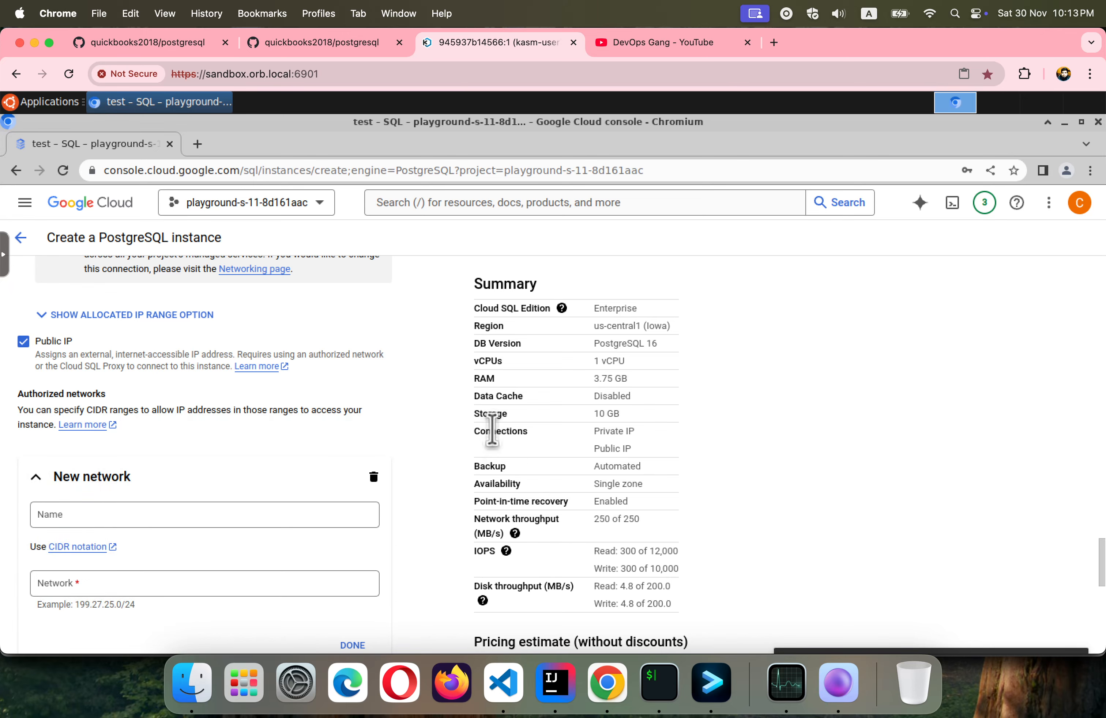
pyautogui.click(170, 516)
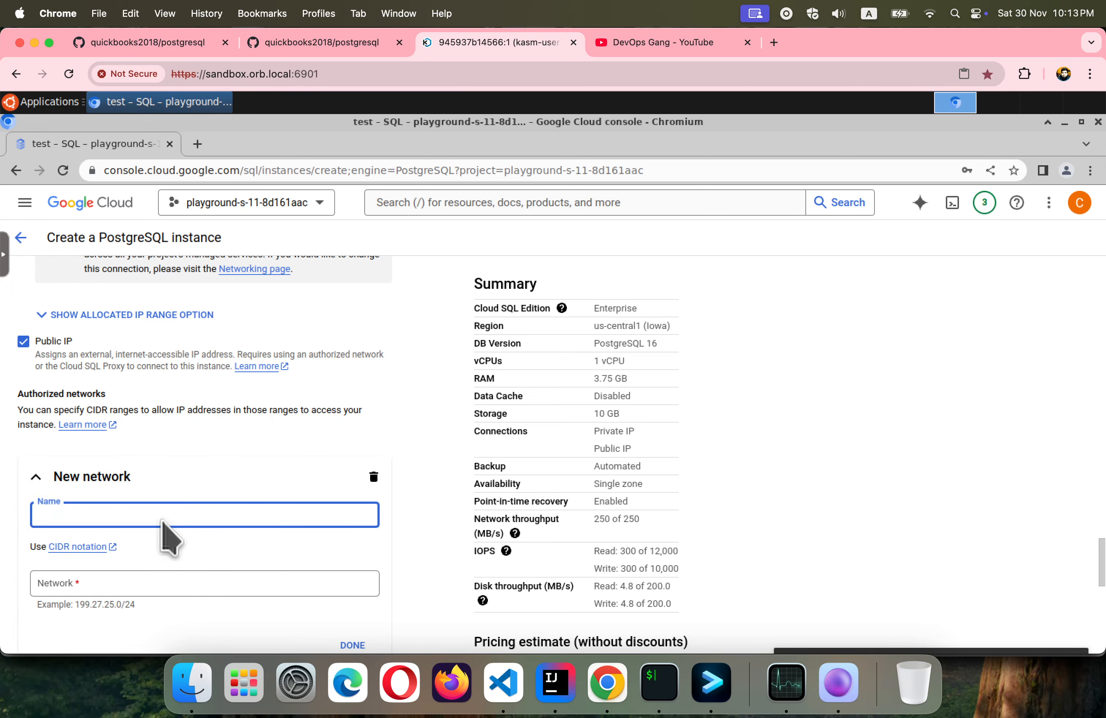
pyautogui.scroll(-8, 182, 516)
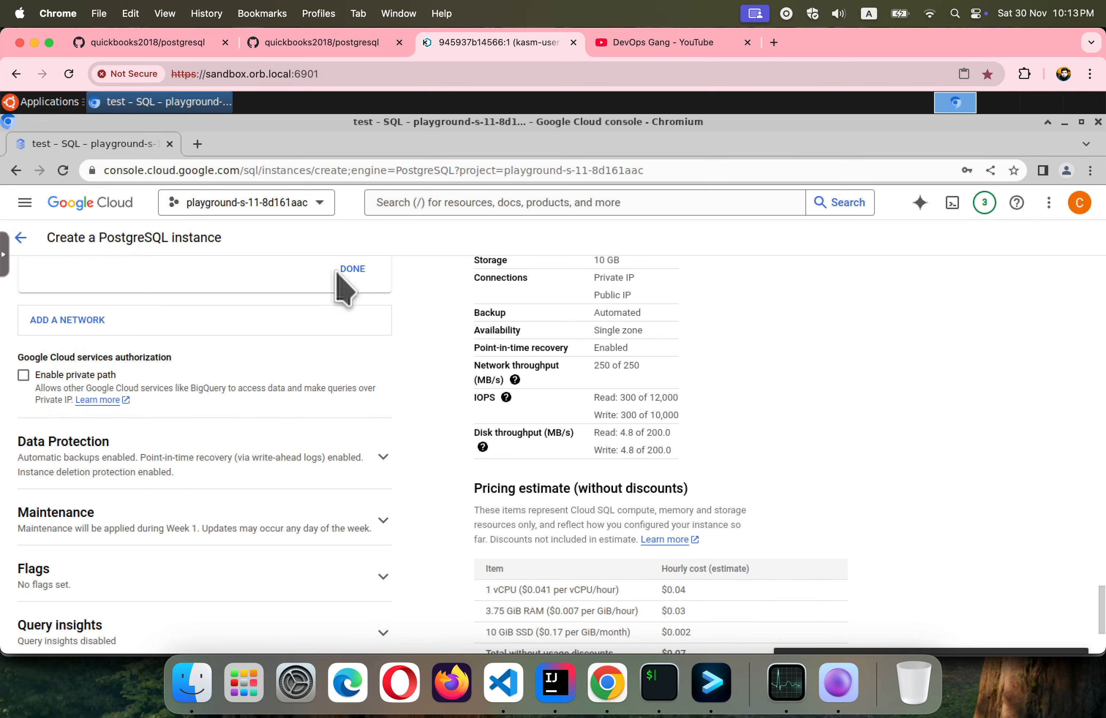
pyautogui.click(347, 270)
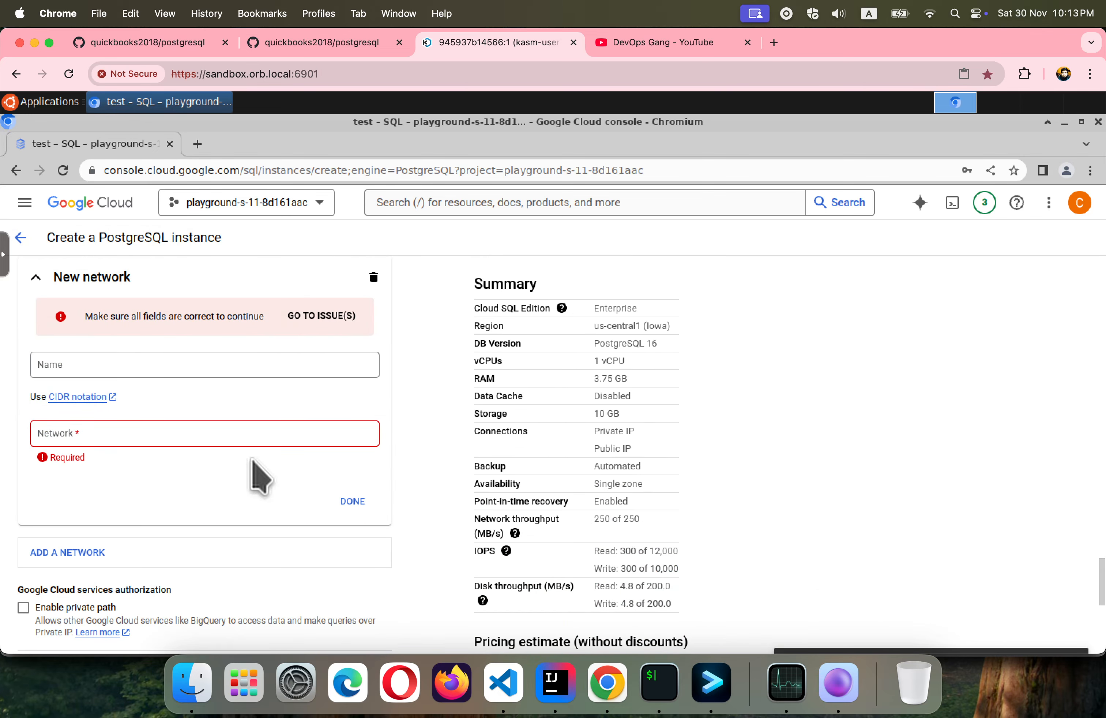
pyautogui.scroll(2, 392, 417)
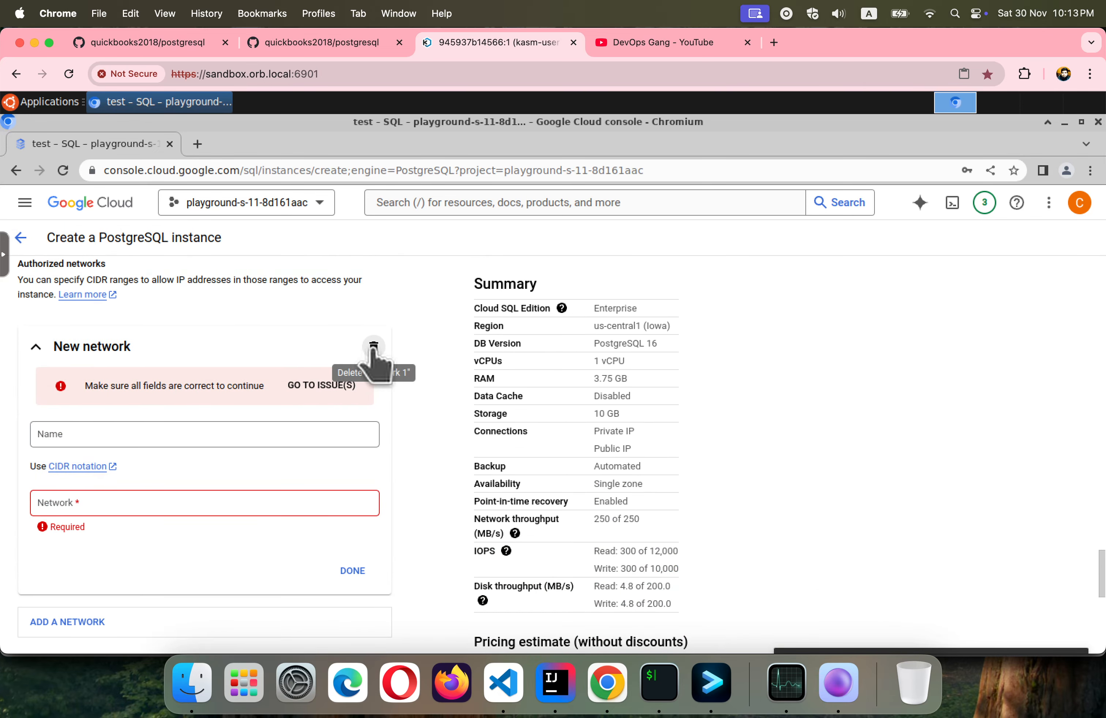
pyautogui.click(374, 347)
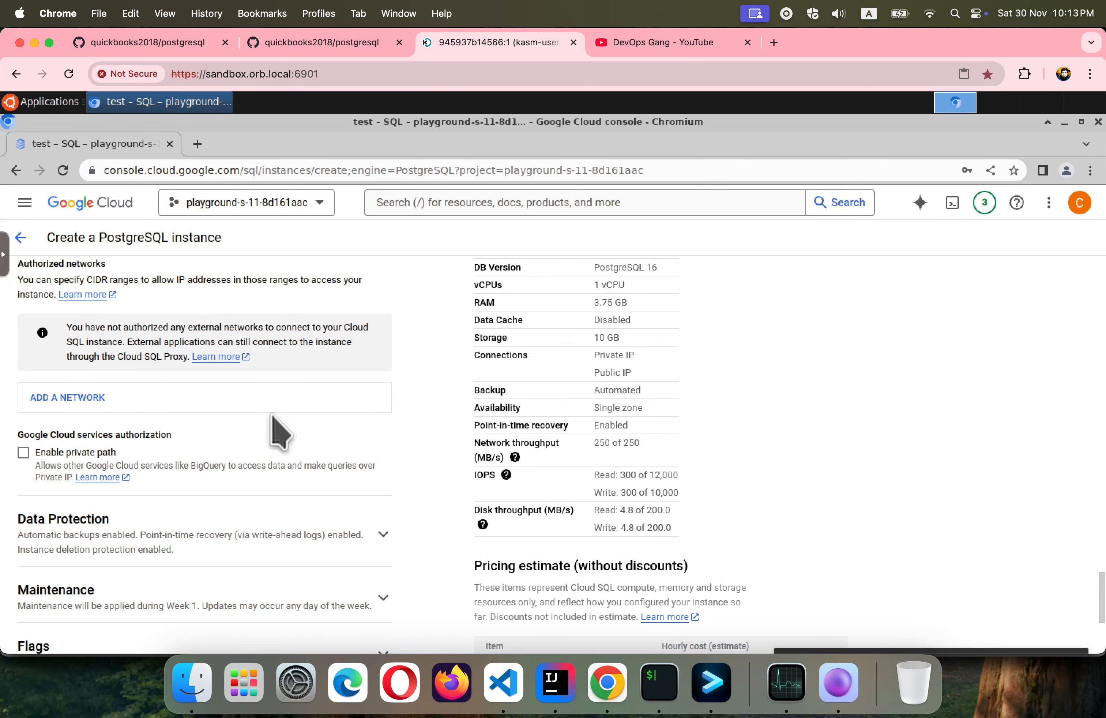
# Enable the private path for Google Cloud services and create the restore-2 instance.
pyautogui.scroll(2, 279, 432)
pyautogui.click(23, 533)
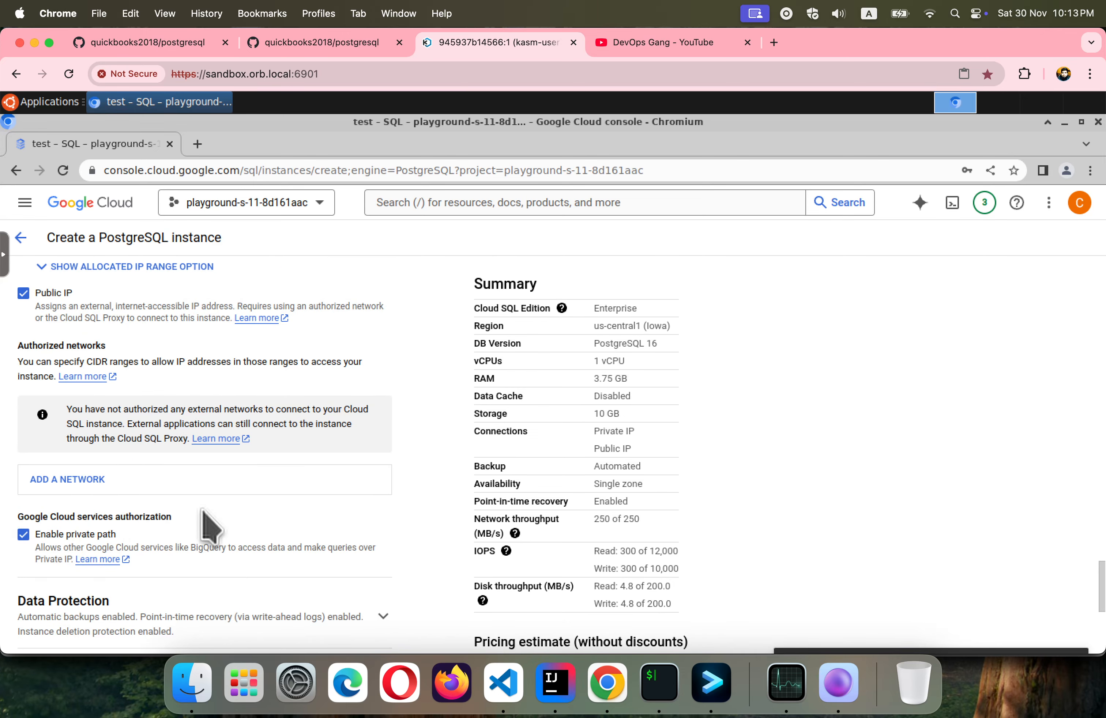
pyautogui.scroll(2, 210, 527)
pyautogui.scroll(-10, 210, 525)
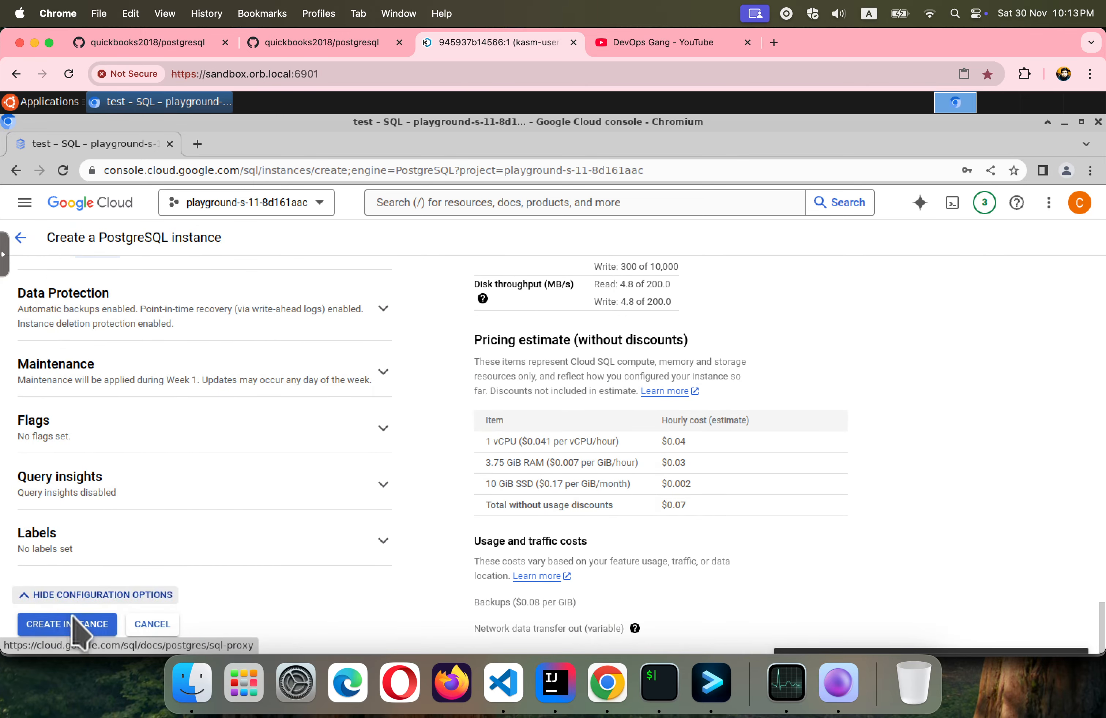
pyautogui.click(75, 624)
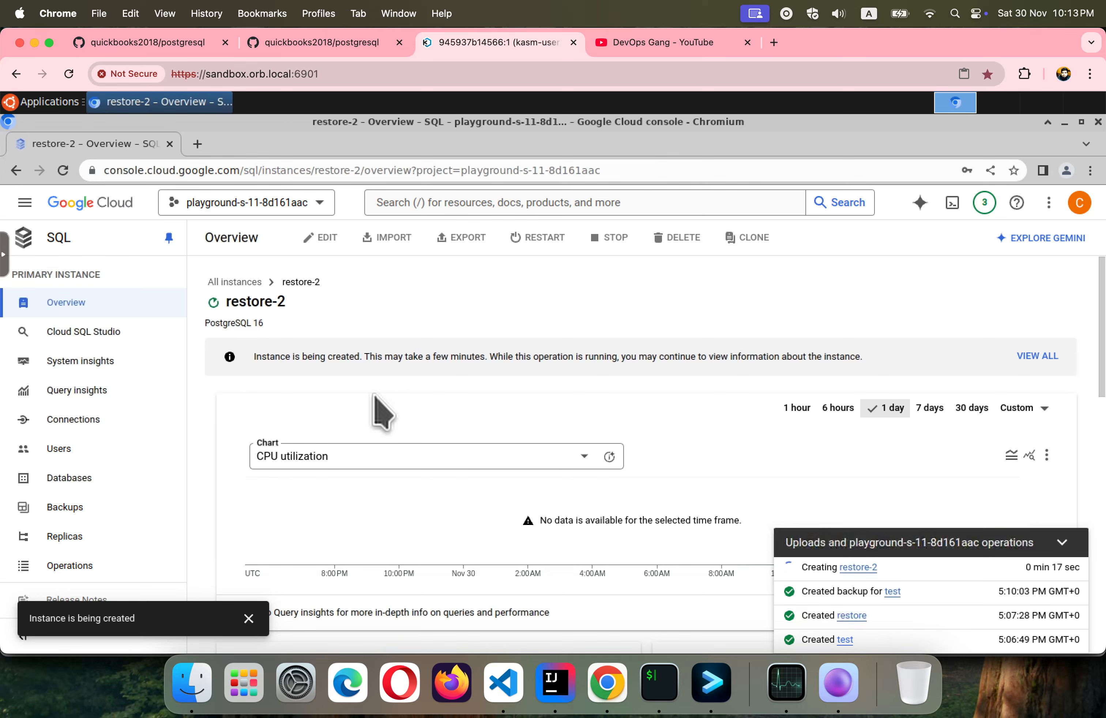
# Clear the operations list and creation notice out of the way and return to the list of all SQL instances.
pyautogui.click(1062, 542)
pyautogui.click(249, 618)
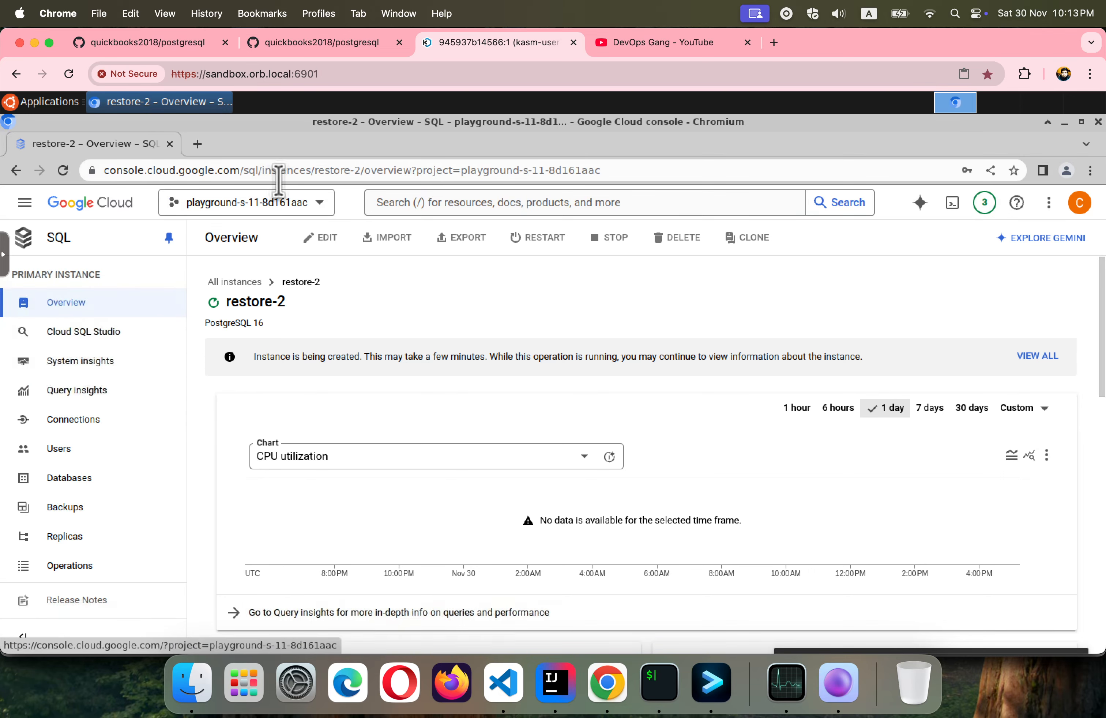
pyautogui.click(231, 282)
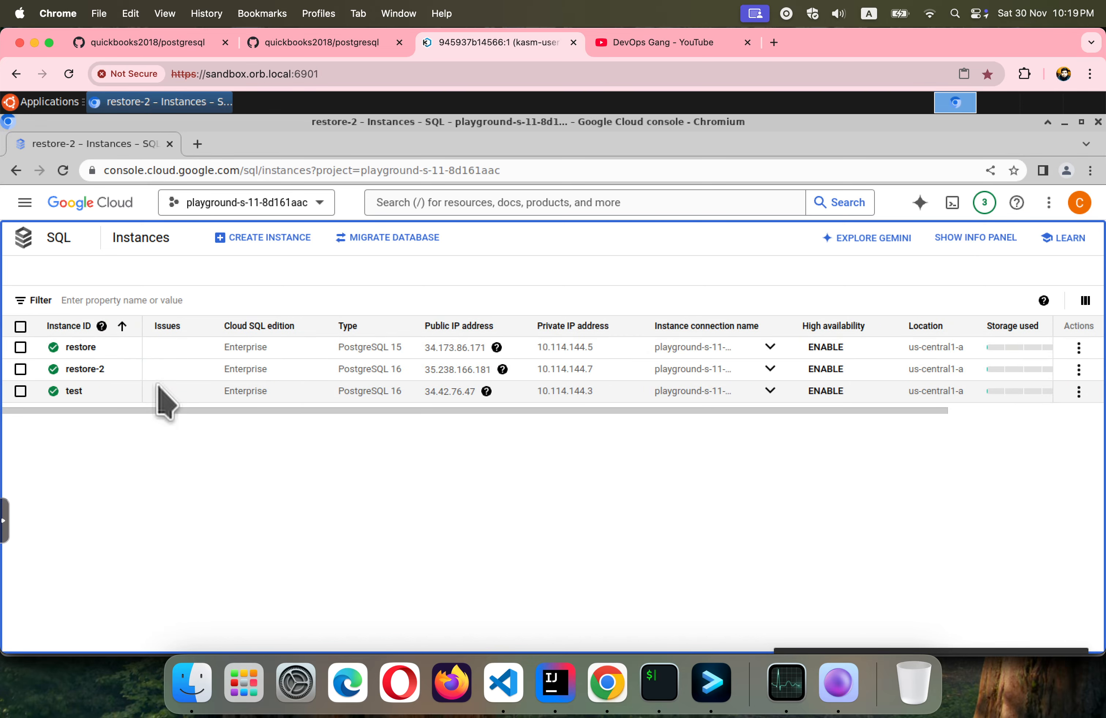
# Open the backups of the test instance and start a restore from the on-demand backup described as on-demand-full-backup.
pyautogui.click(73, 390)
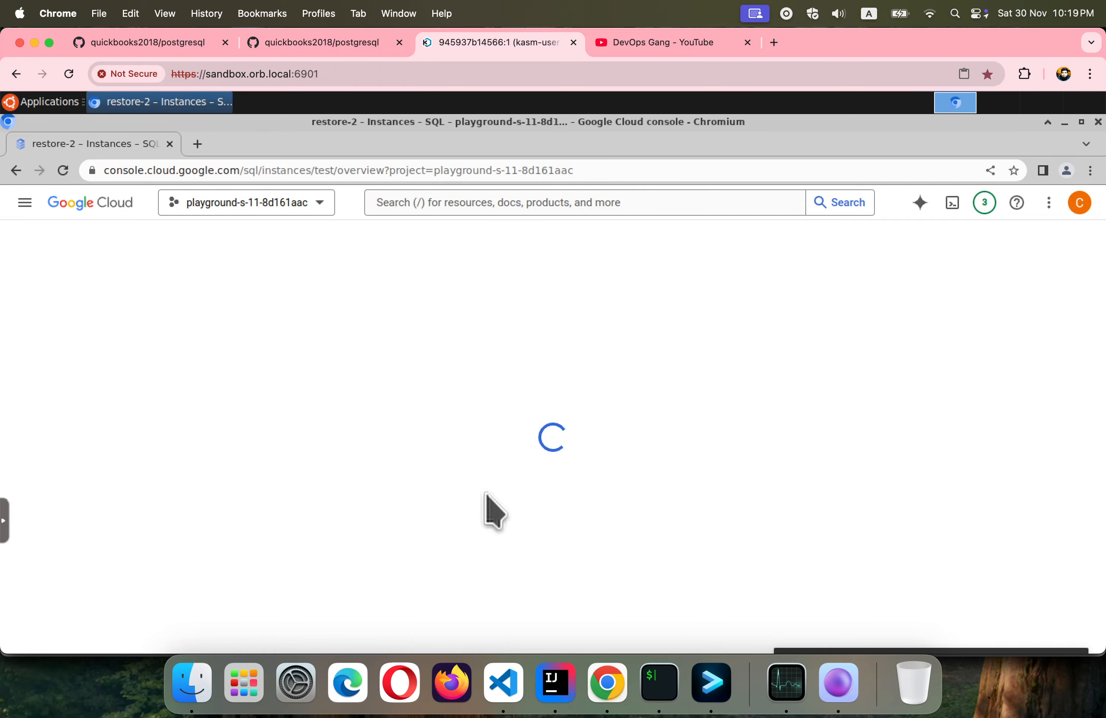
pyautogui.scroll(-5, 486, 512)
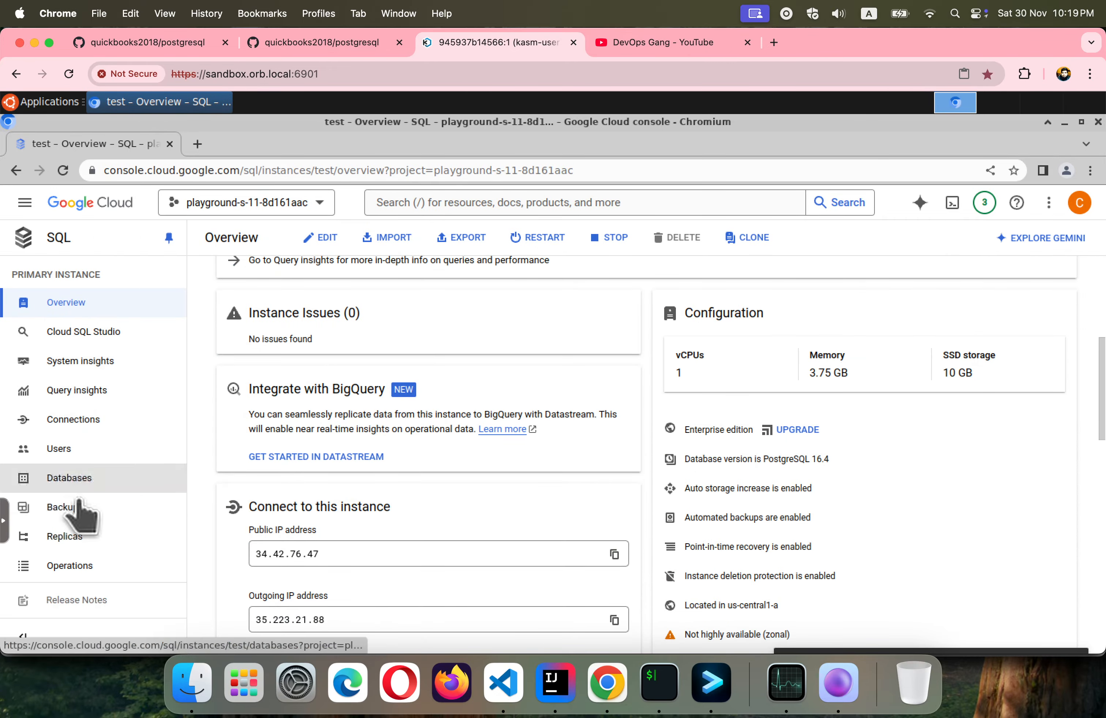
pyautogui.click(135, 503)
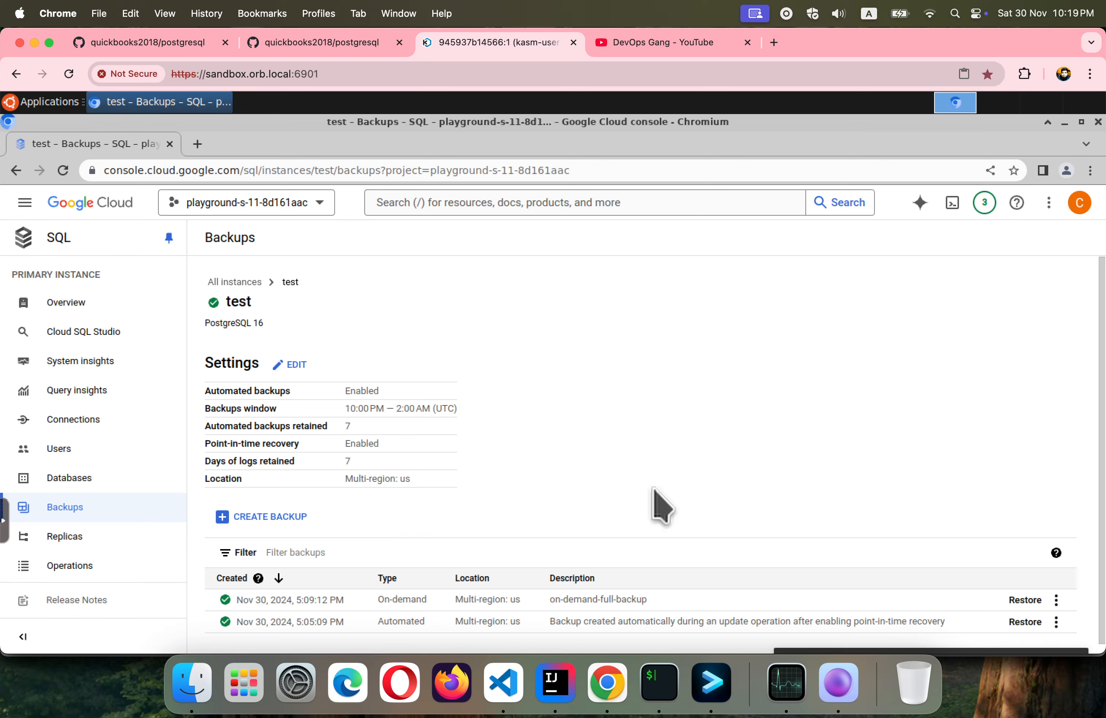
pyautogui.scroll(-1, 661, 506)
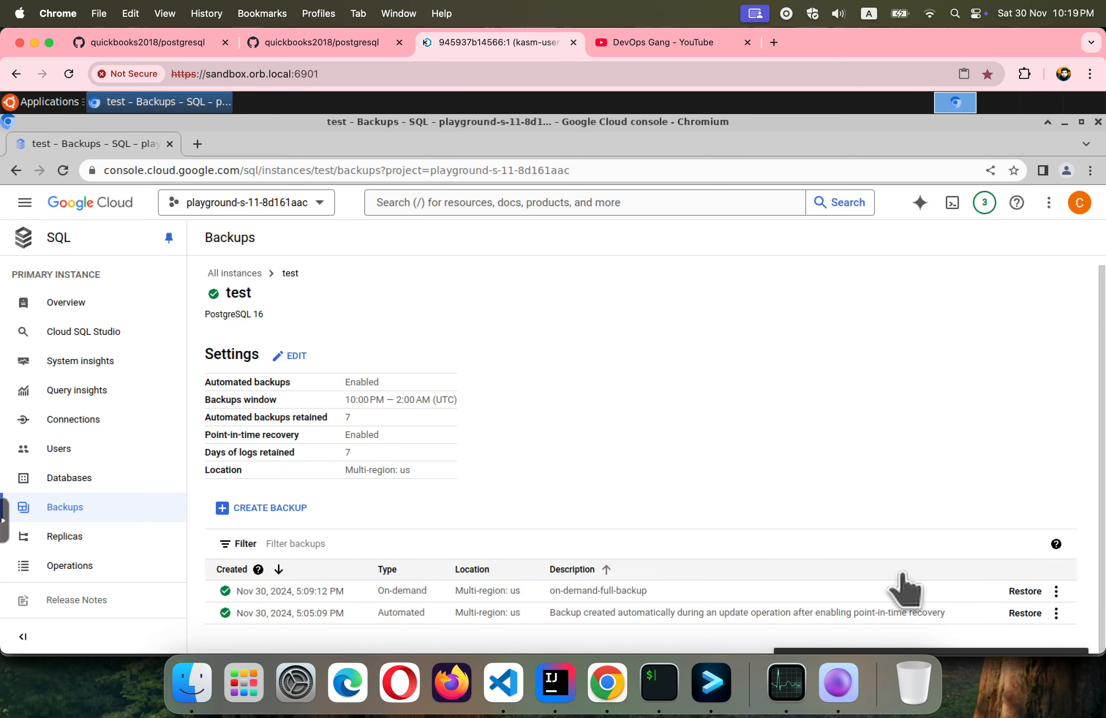
pyautogui.click(1021, 591)
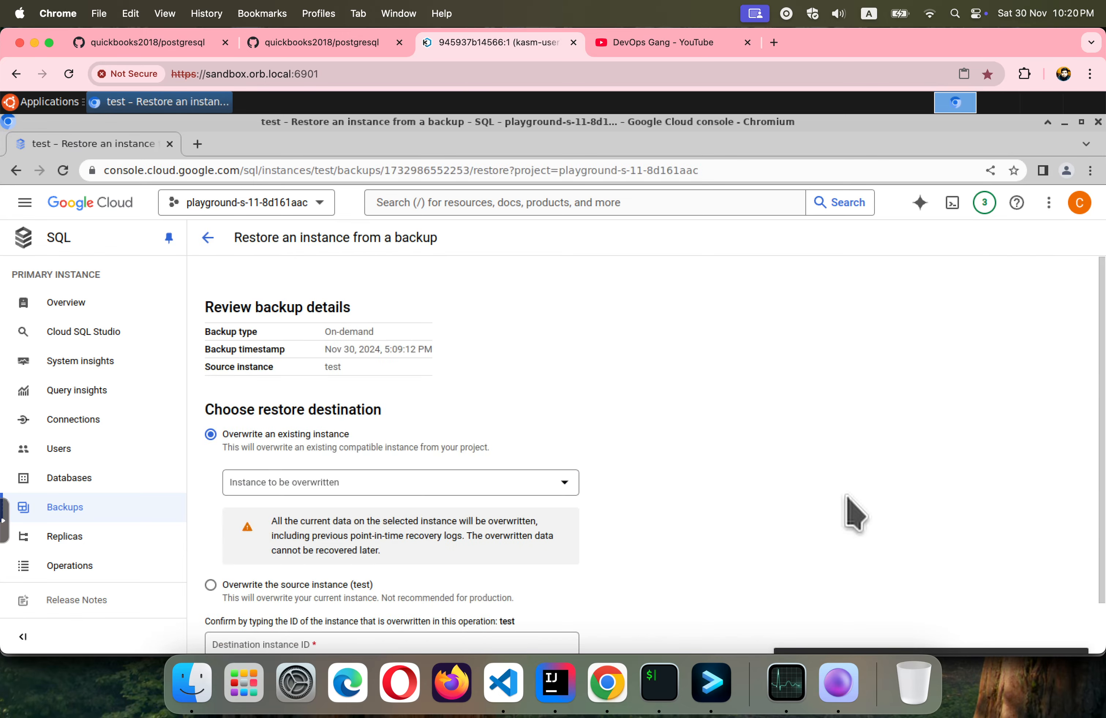
# Choose restore-2 as the existing instance to overwrite with the backup.
pyautogui.scroll(-2, 730, 452)
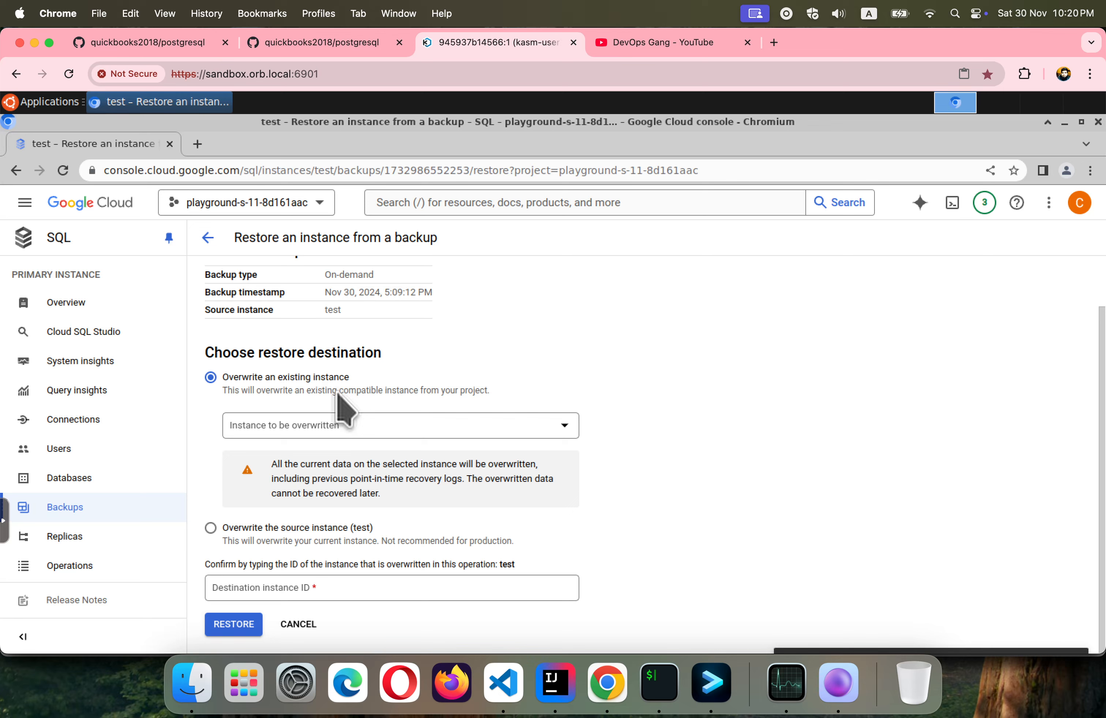
pyautogui.click(368, 424)
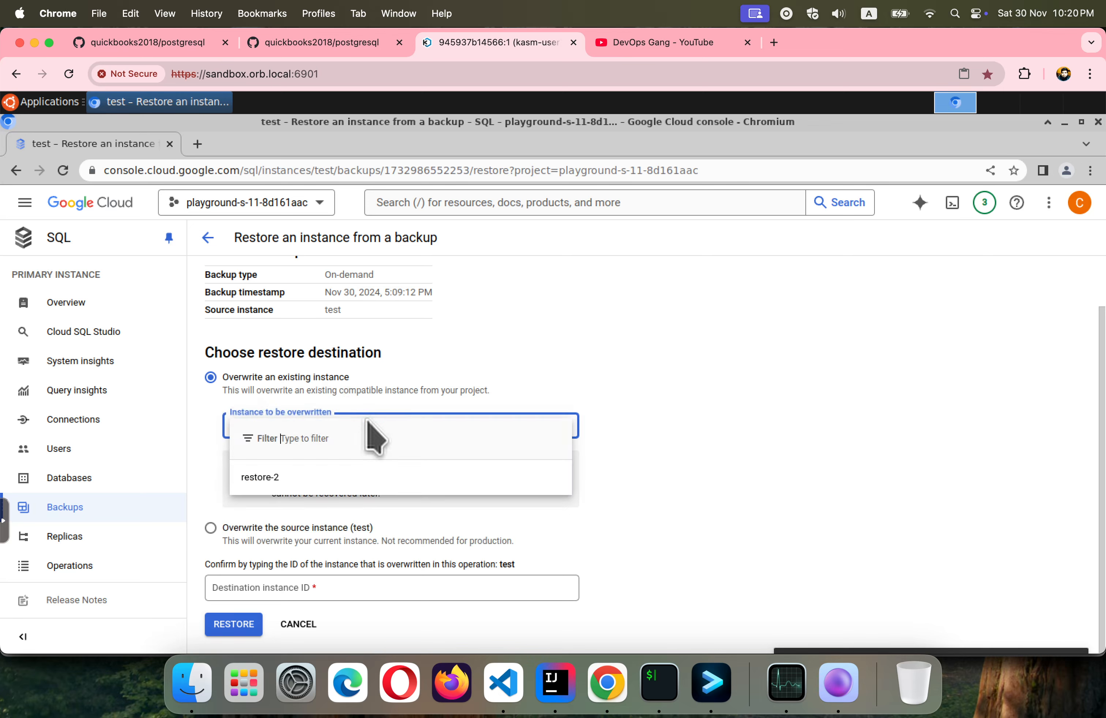
pyautogui.click(268, 478)
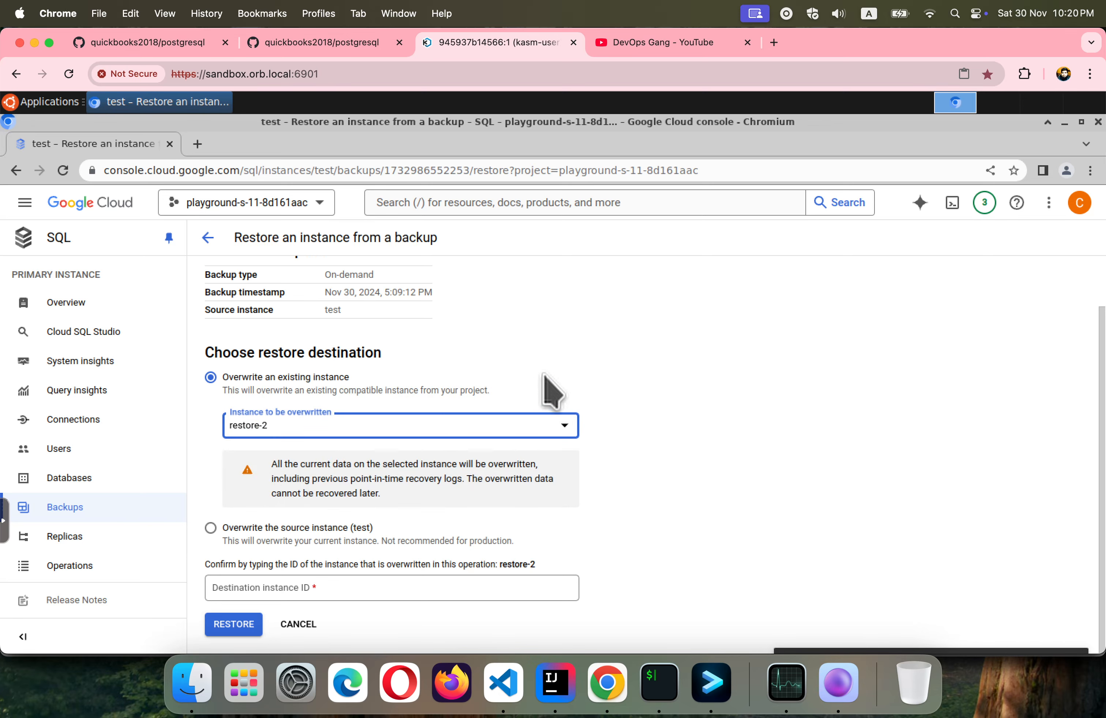
# Confirm the destination instance ID as restore-2, run the restore, and return to the list of all instances.
pyautogui.scroll(2, 551, 390)
pyautogui.scroll(-2, 552, 391)
pyautogui.click(359, 586)
pyautogui.write('r')
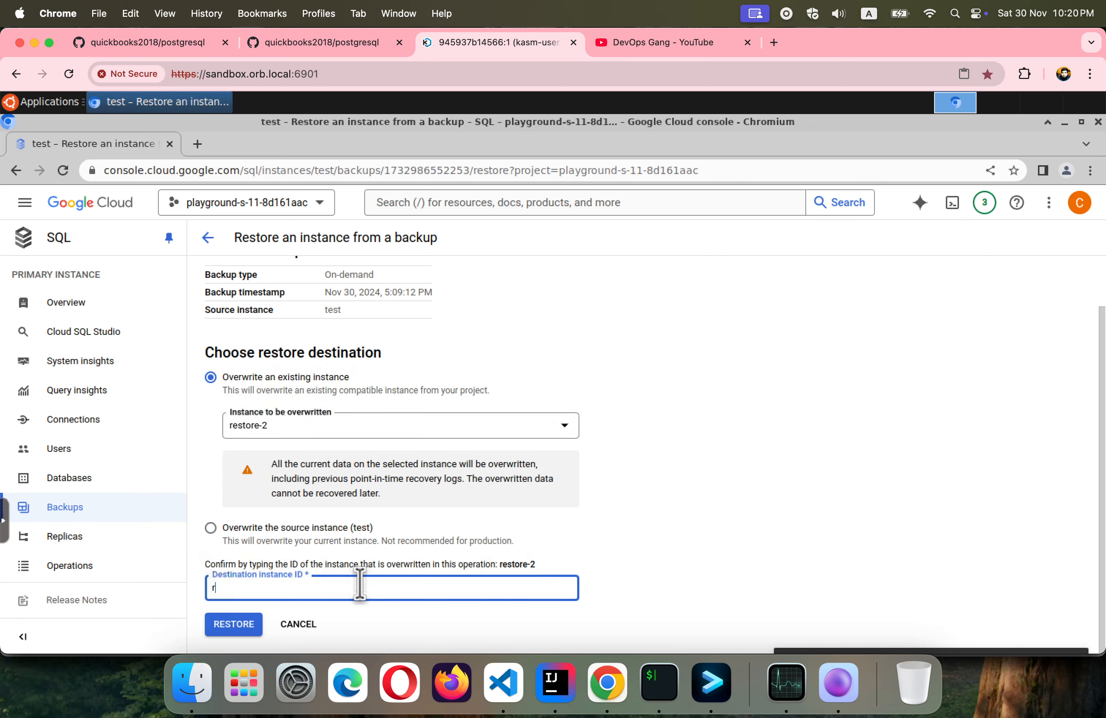
pyautogui.write('estore-2')
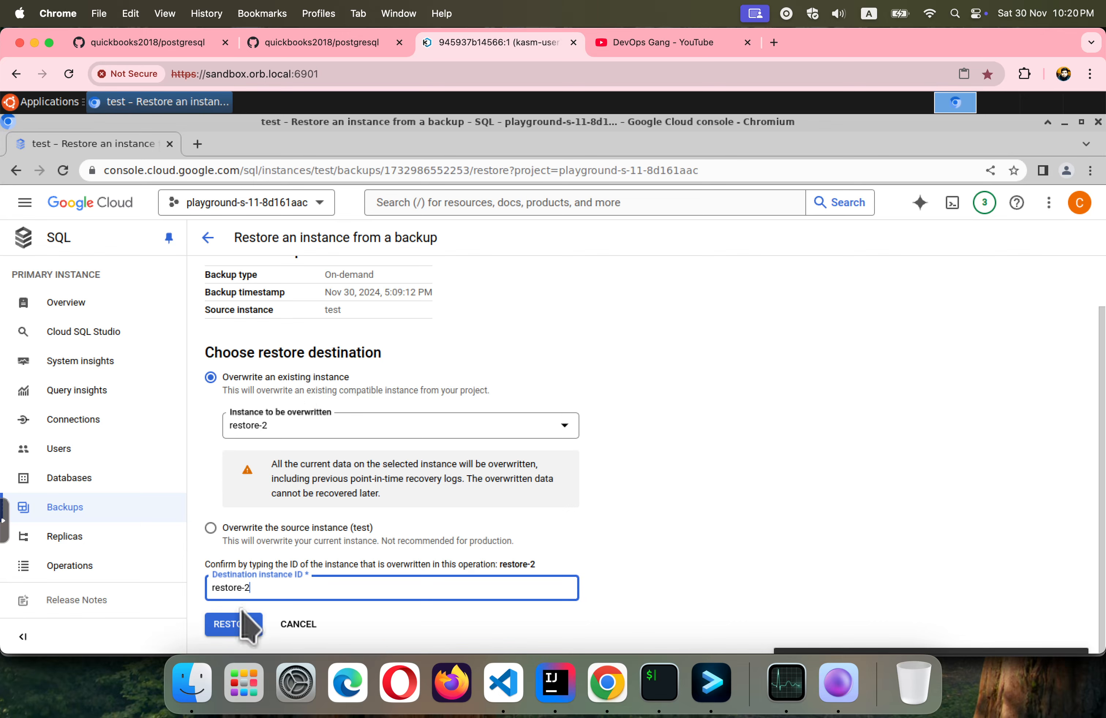
pyautogui.click(236, 625)
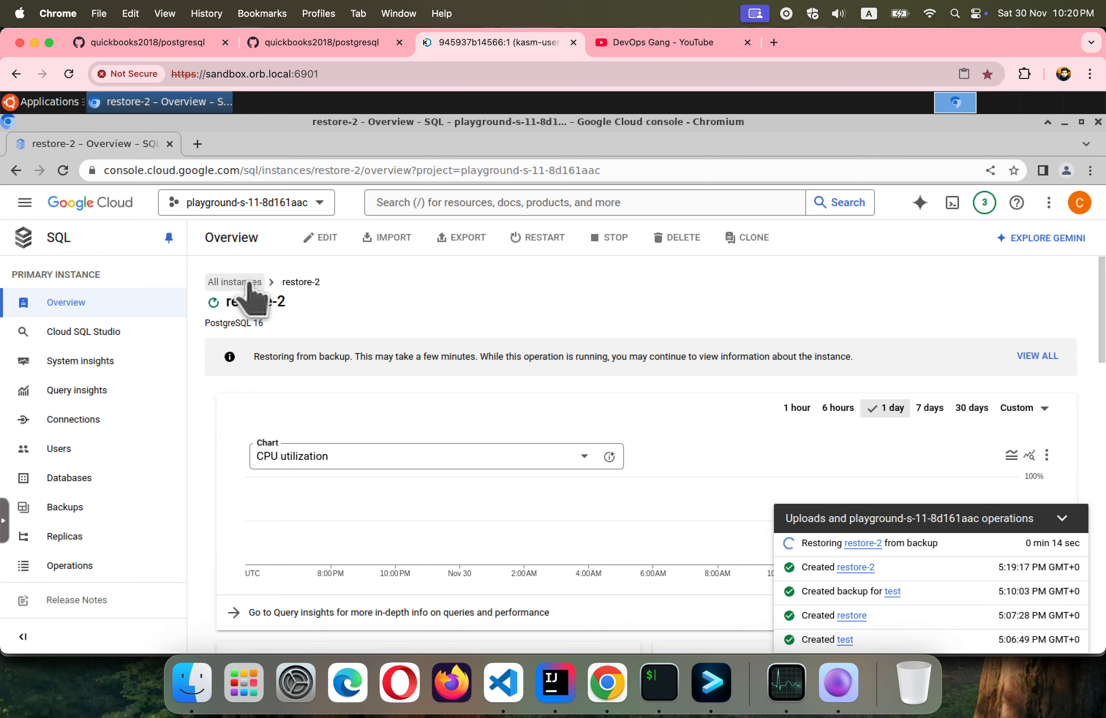
pyautogui.click(233, 281)
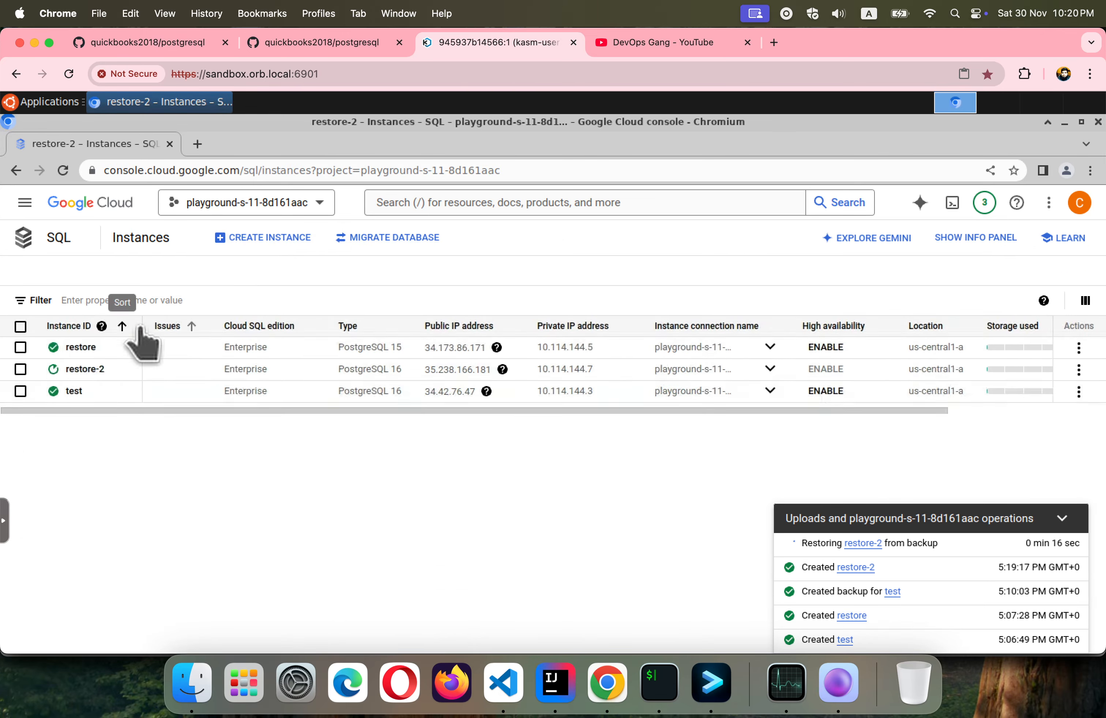